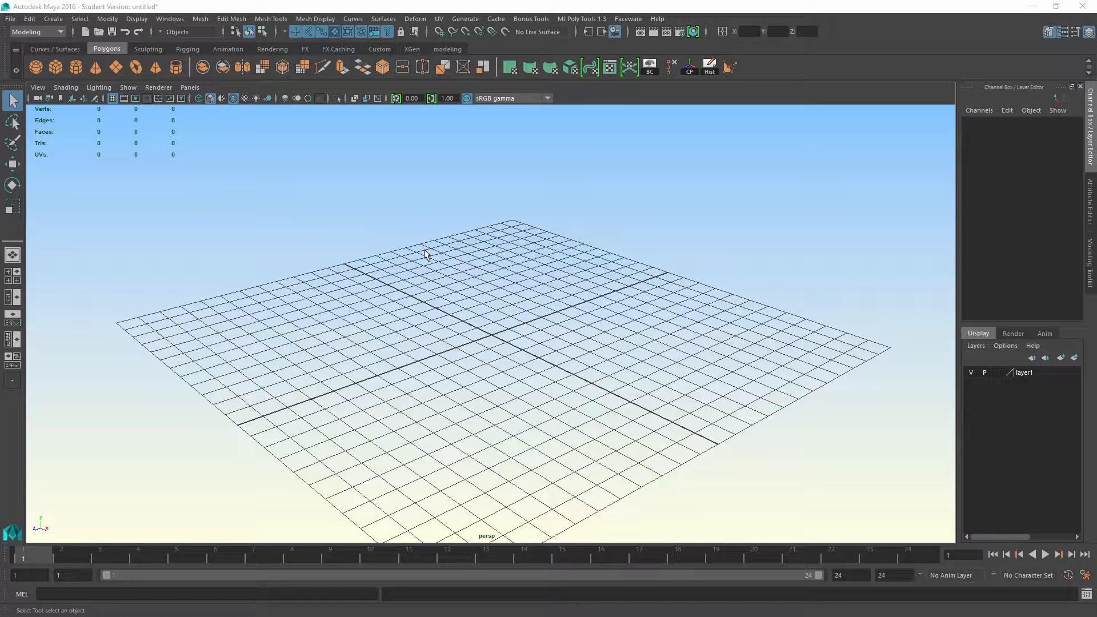
- Tear off the perspective view as a floating window and enlarge it to cover most of the workspace
alt+drag(445, 258, 441, 259)
alt+middle_drag(440, 259, 422, 234)
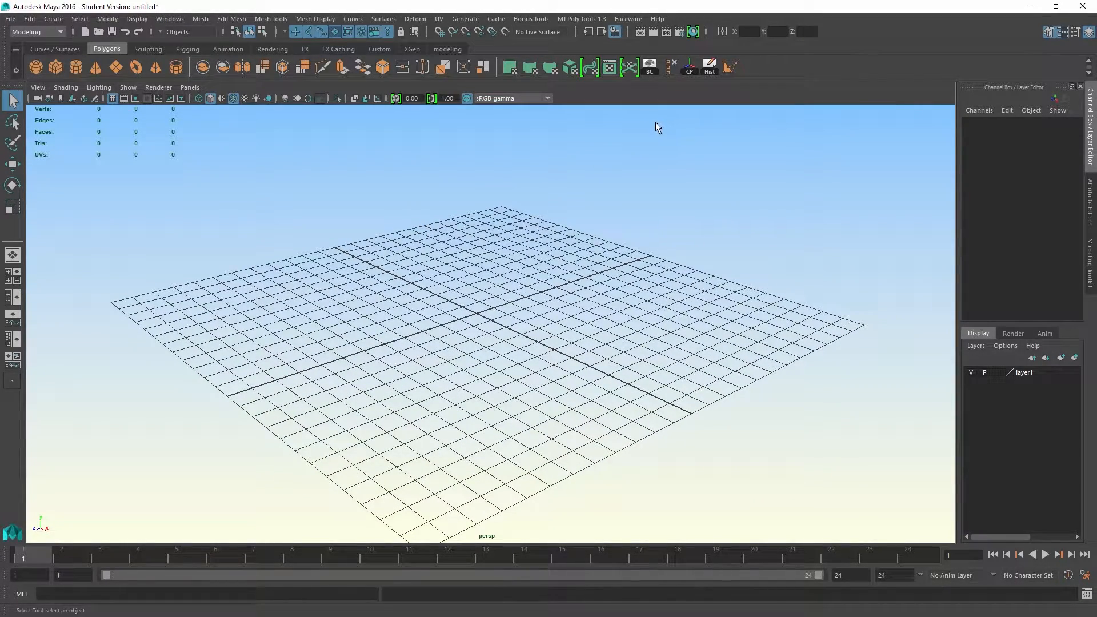
click(38, 87)
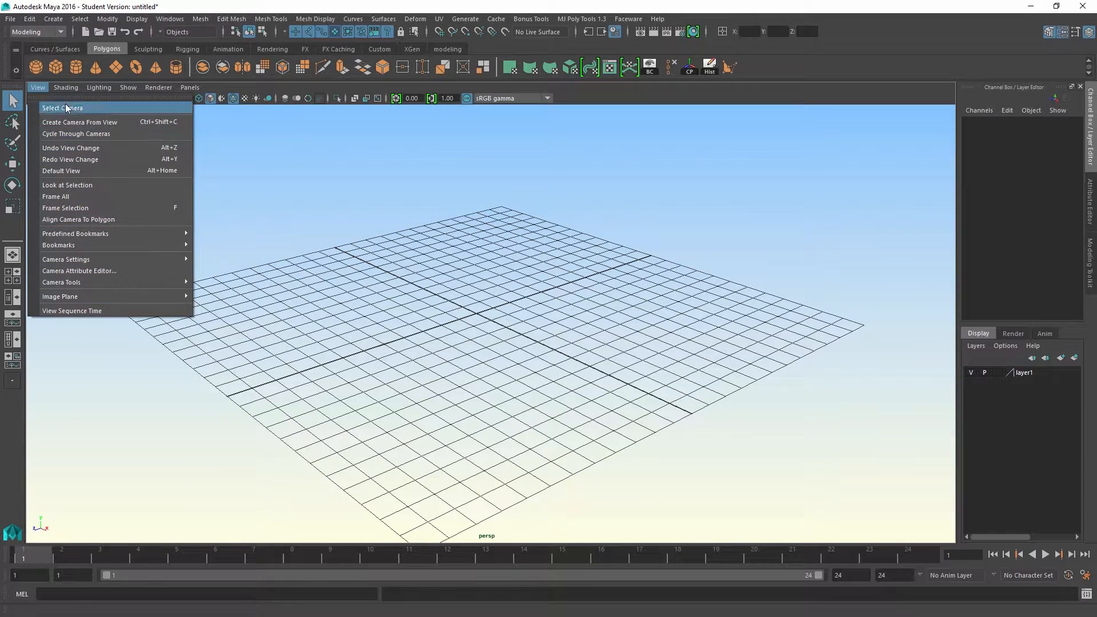
mouse_move(184, 86)
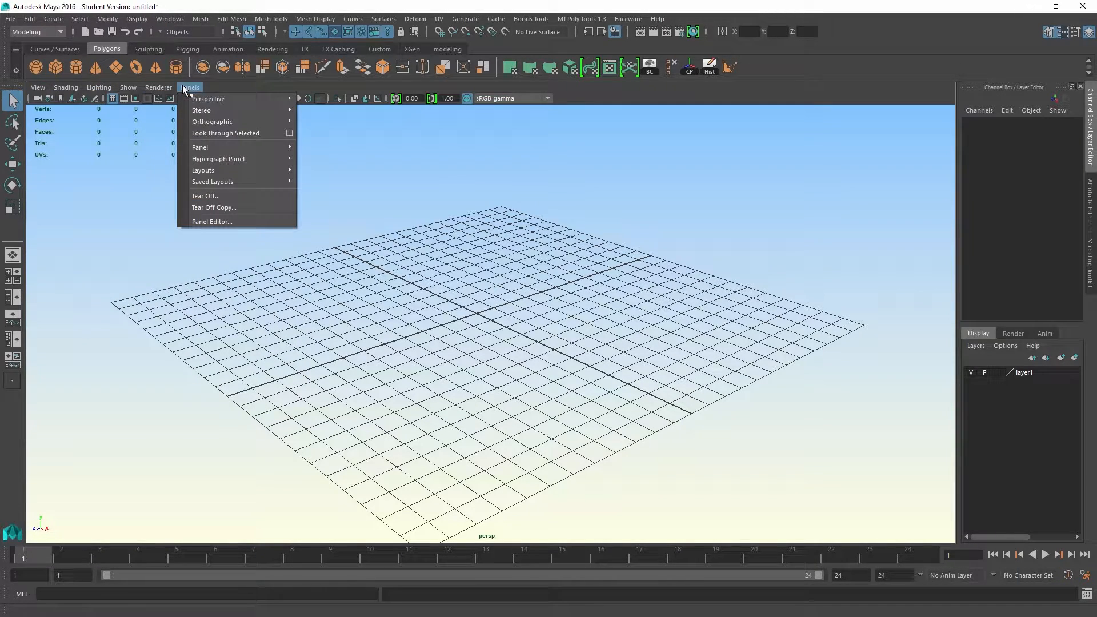
click(203, 197)
drag(318, 56, 78, 13)
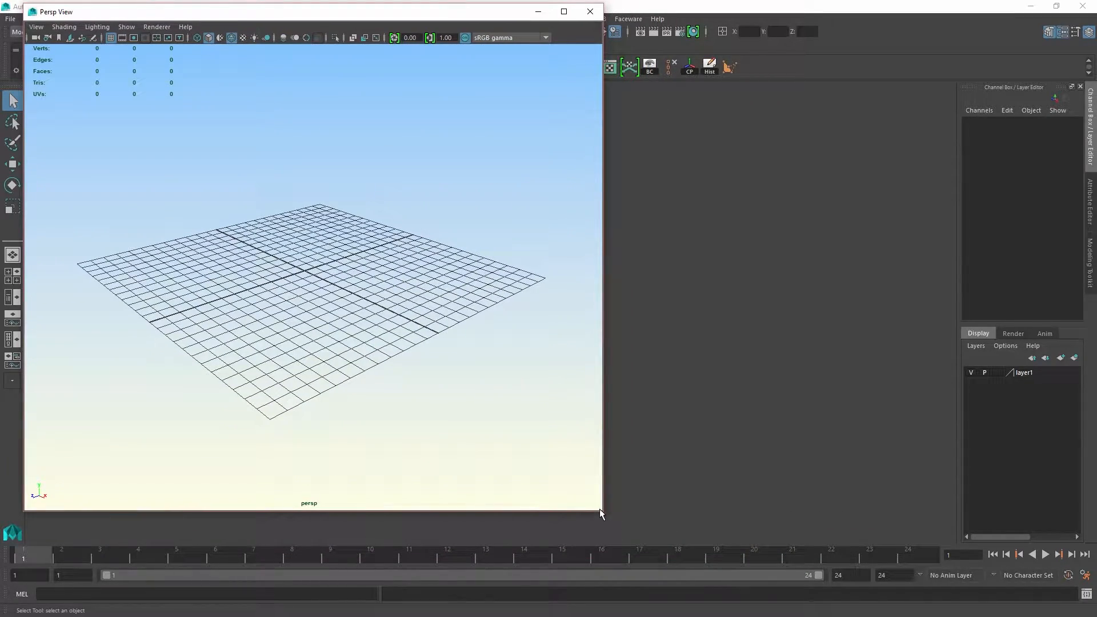
drag(602, 510, 1014, 522)
drag(947, 512, 951, 568)
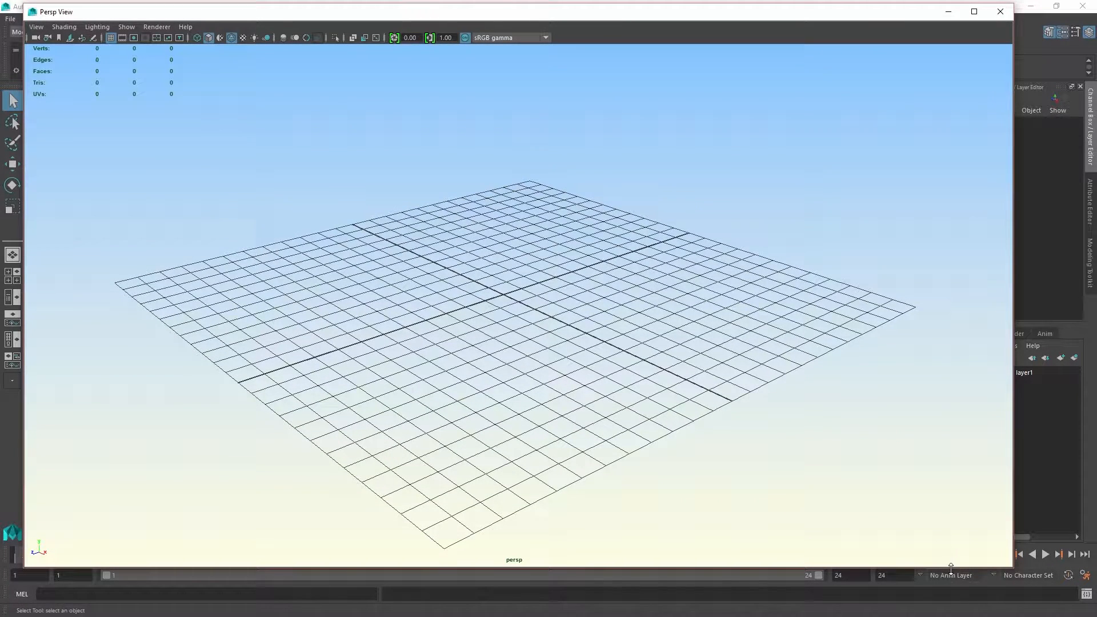
drag(246, 7, 232, 16)
- Hide every object type in the floating perspective view except polygons
click(23, 36)
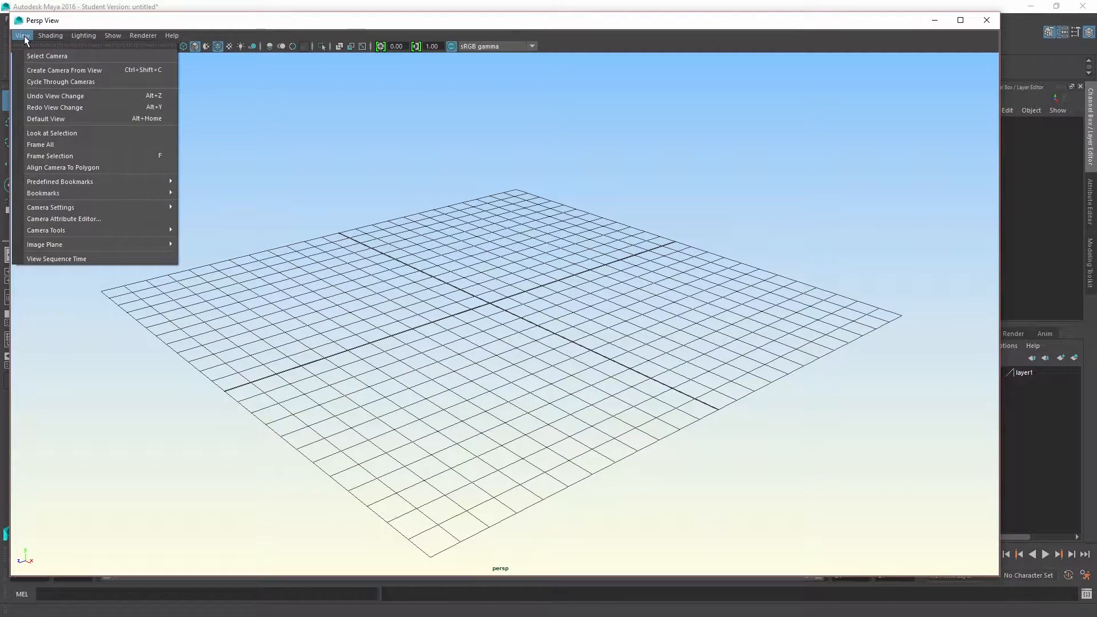
mouse_move(43, 38)
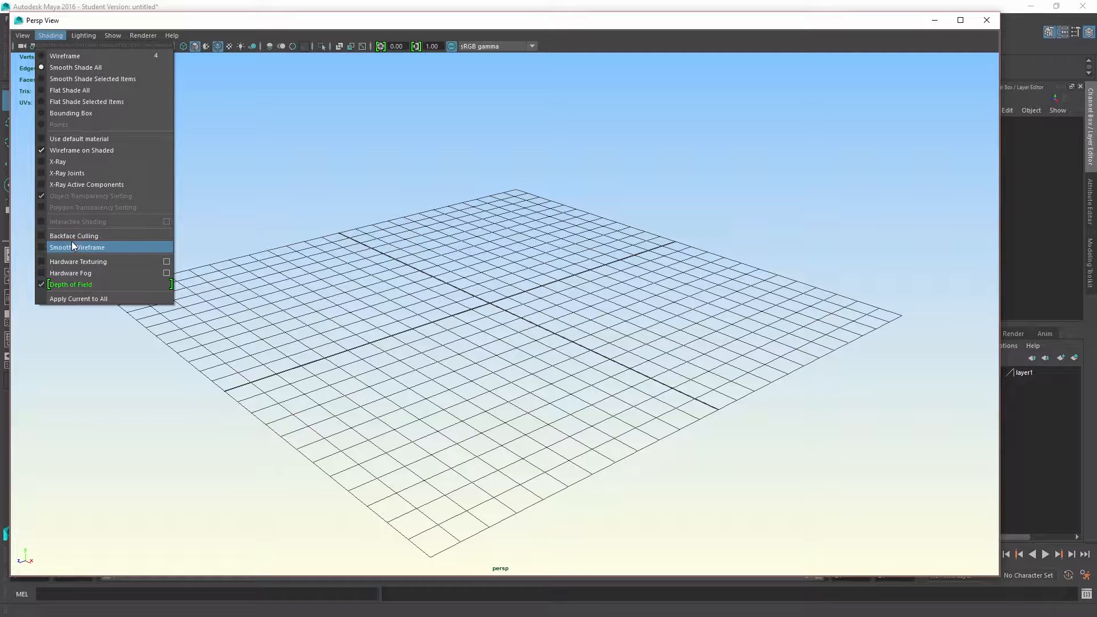
mouse_move(90, 36)
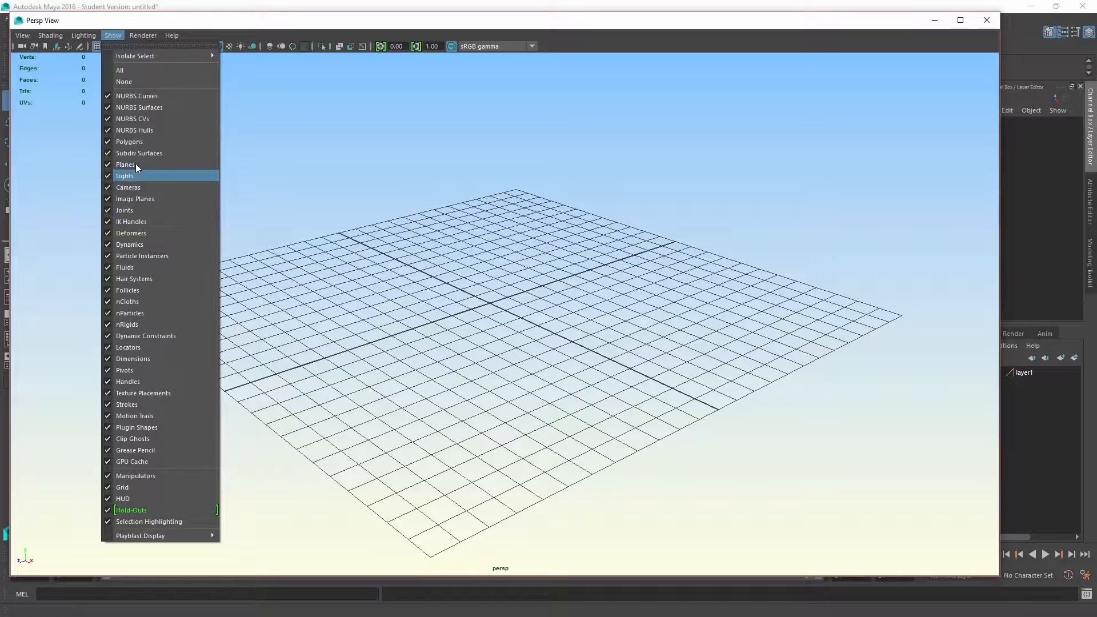
click(115, 37)
click(112, 35)
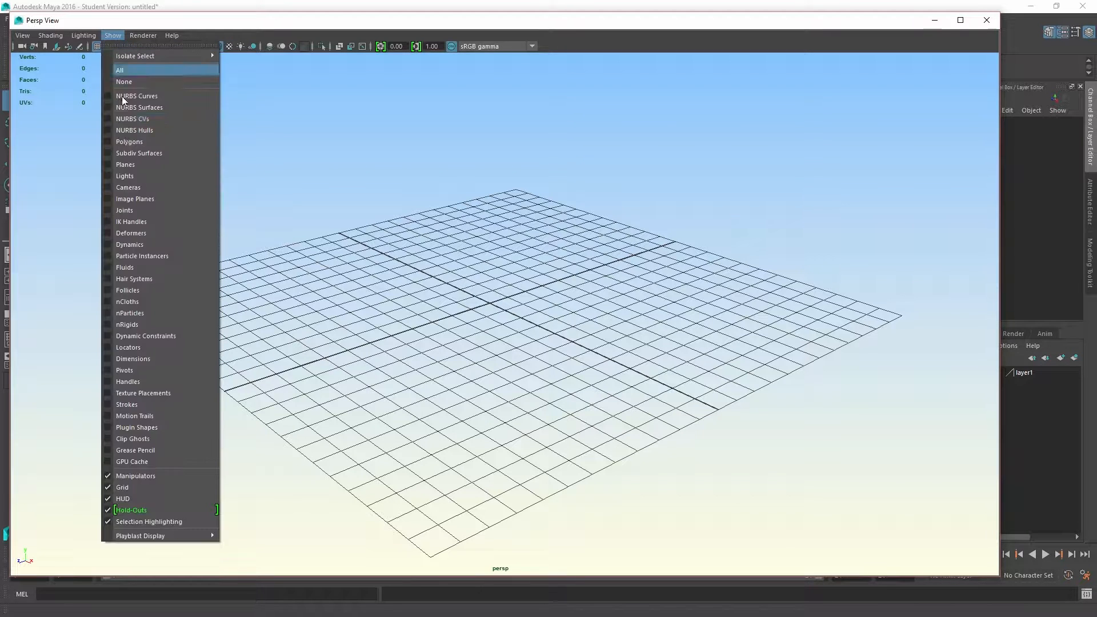
click(115, 139)
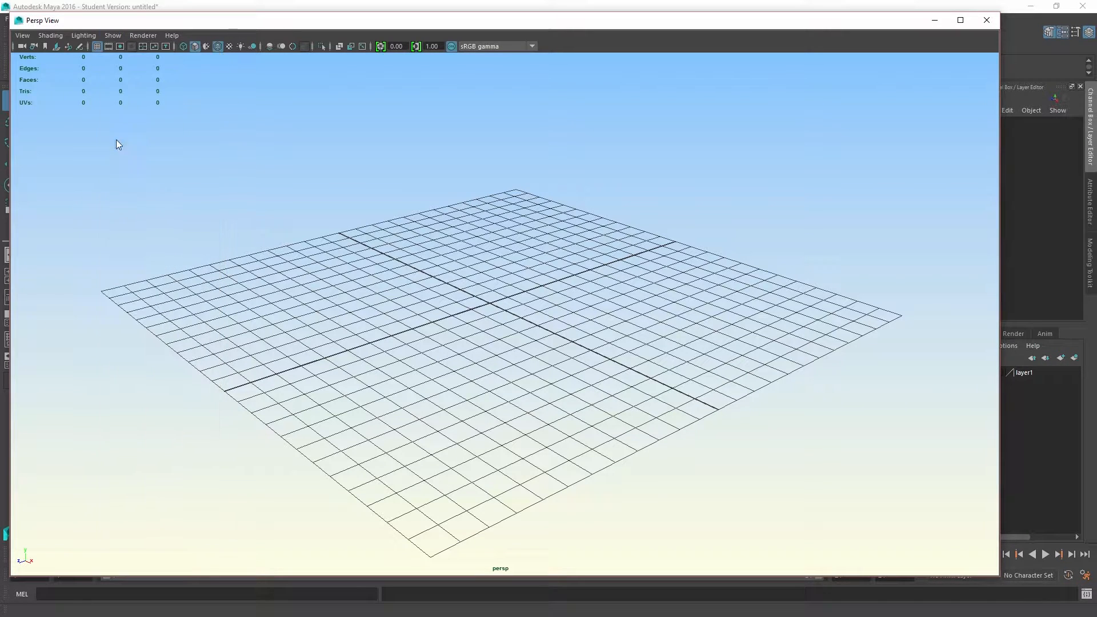
click(112, 35)
click(127, 22)
- Tear off the Create menu as a floating window over the perspective view
drag(170, 26, 221, 50)
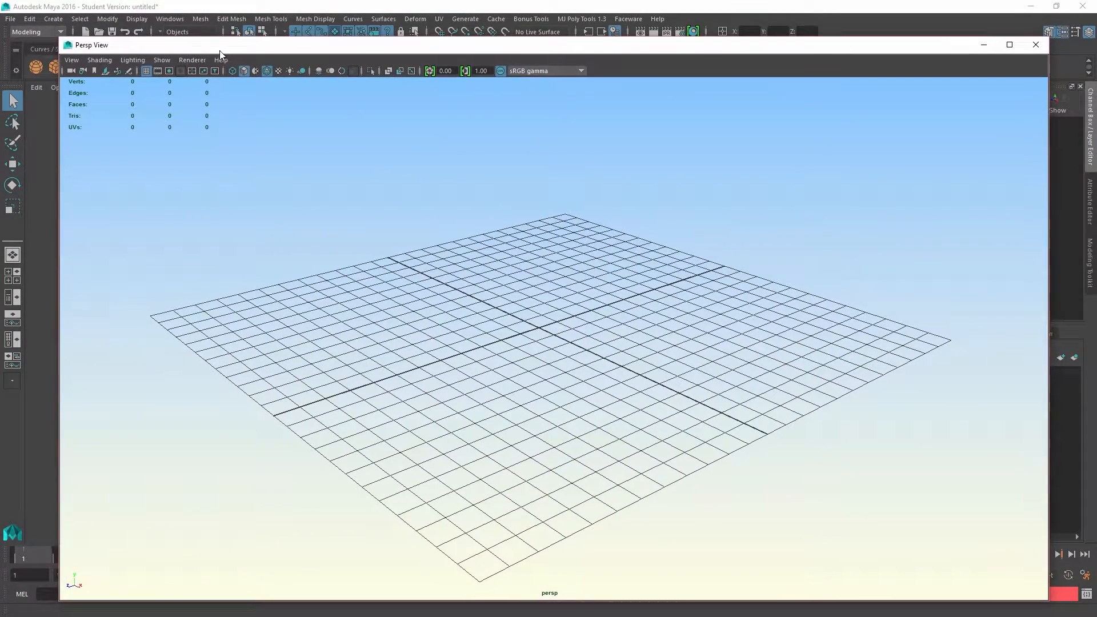
click(56, 19)
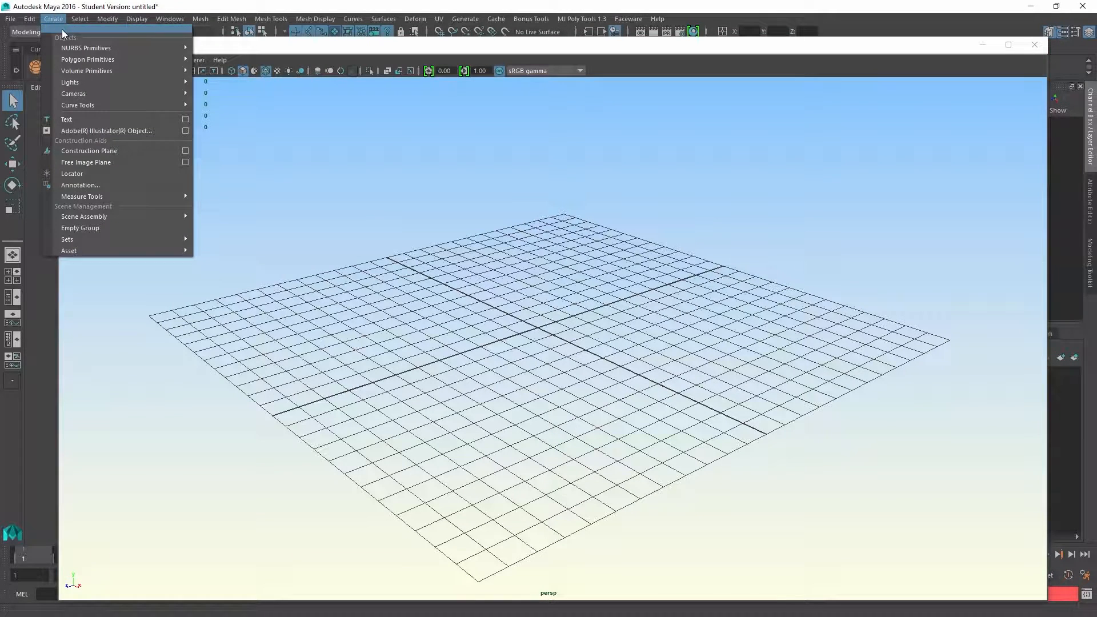
click(67, 32)
drag(137, 40, 469, 200)
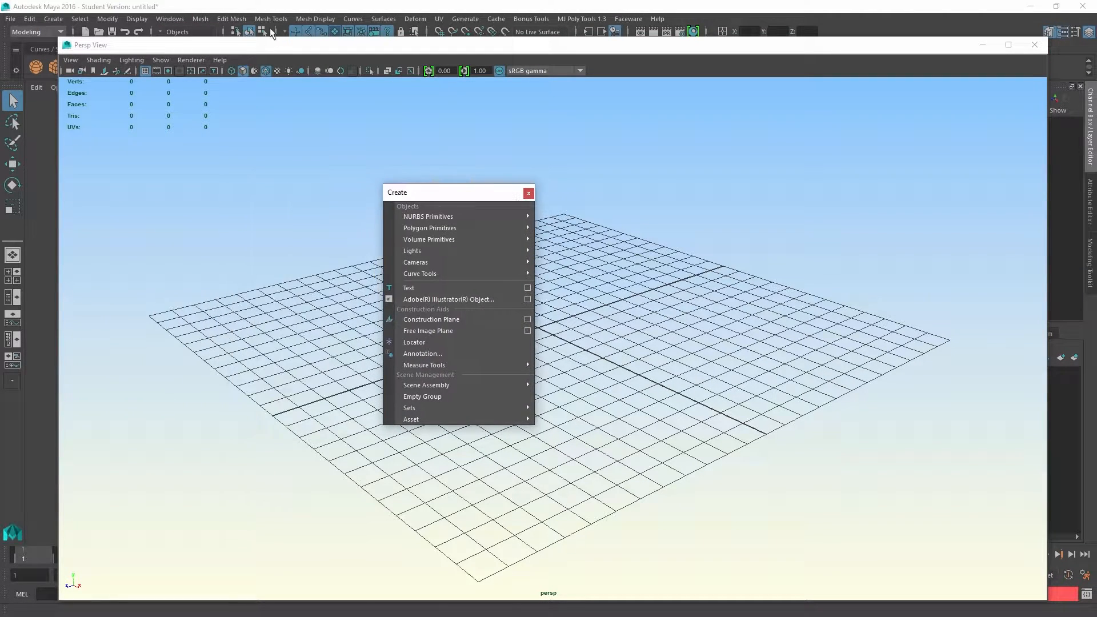
- Arrange the floating Create menu and the perspective view side by side, narrowing the view so it fits on the screen
drag(270, 47, 480, 265)
drag(443, 192, 449, 301)
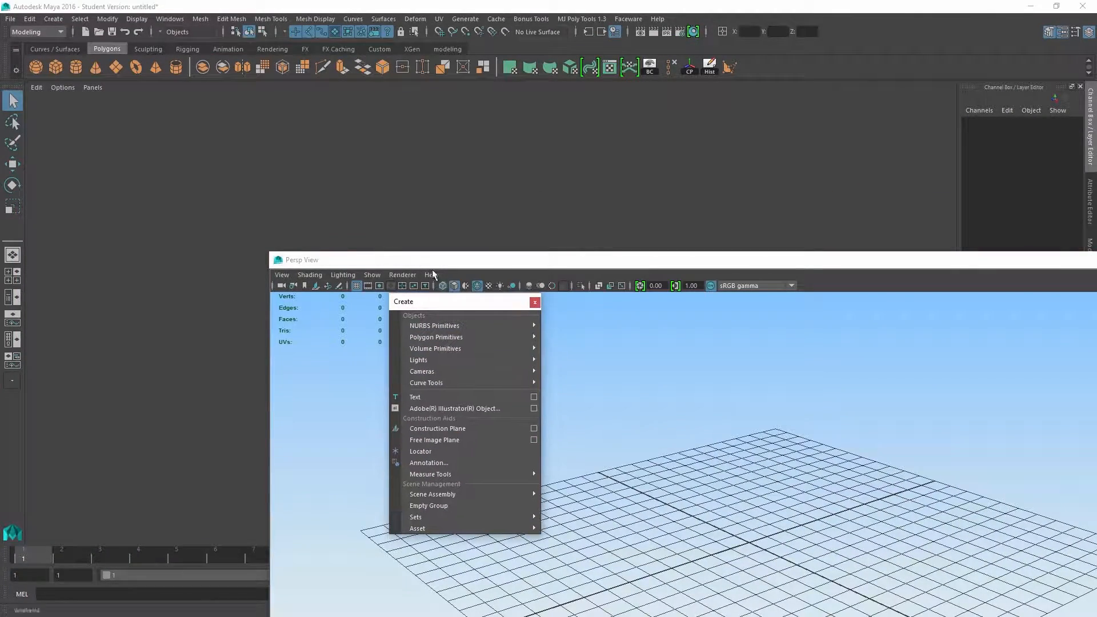
drag(426, 259, 537, 35)
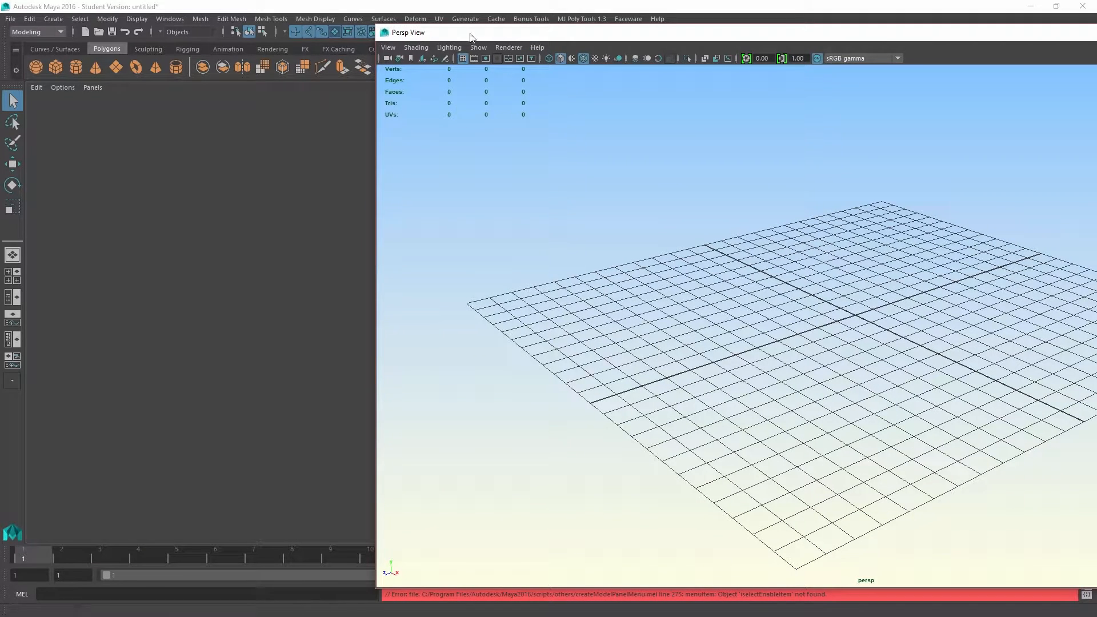
drag(470, 37, 556, 39)
drag(437, 304, 323, 140)
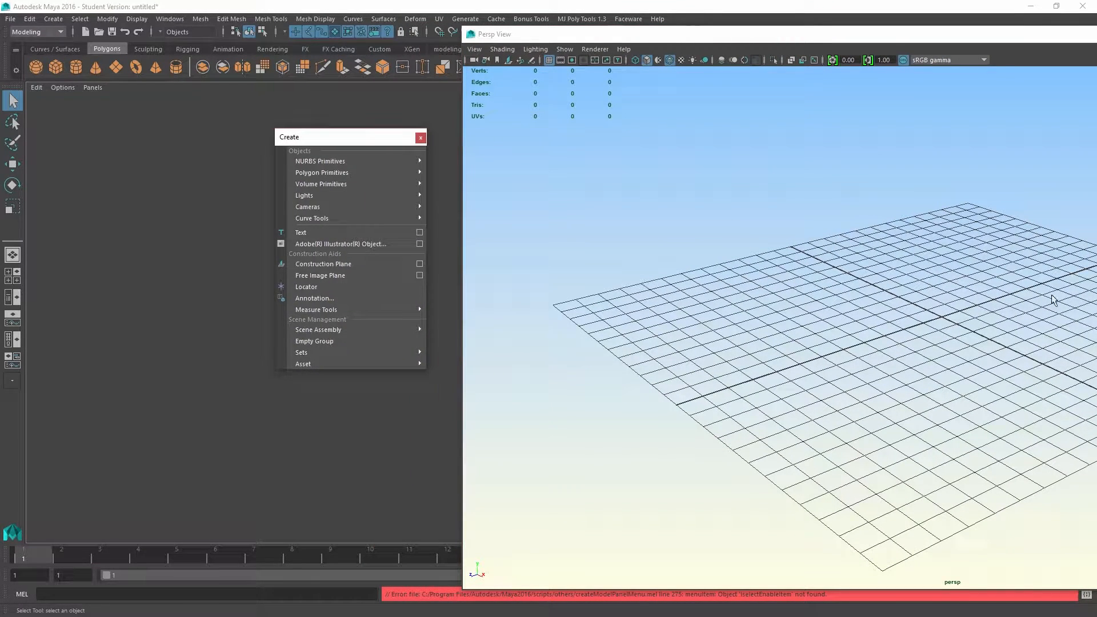
drag(1096, 321, 1082, 325)
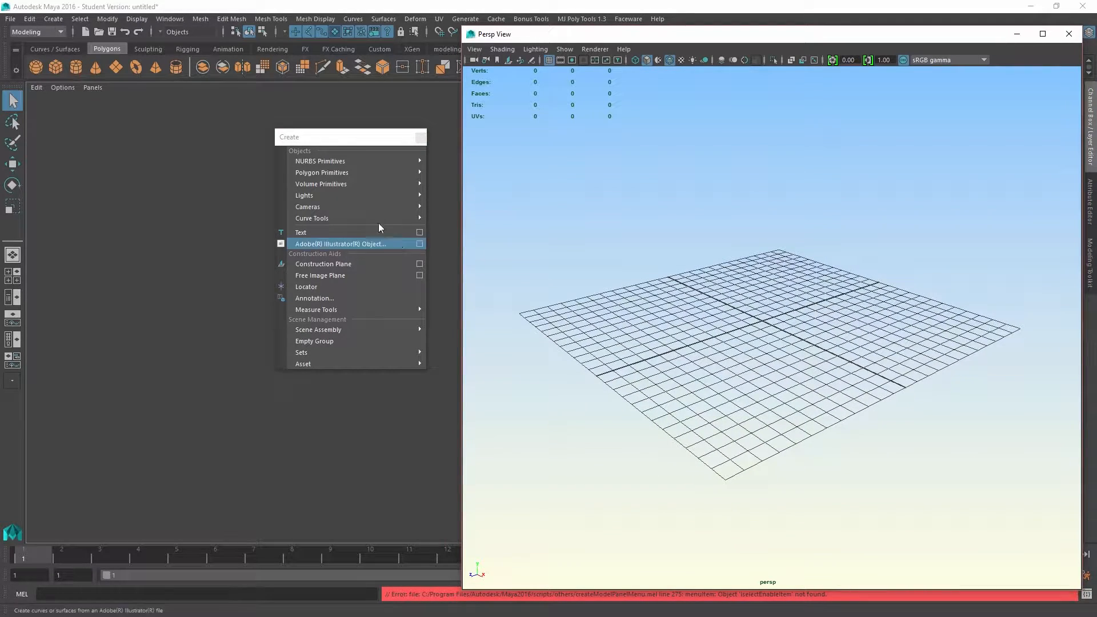
- Create a polygon cube, scale it up uniformly and raise it above the grid
mouse_move(352, 173)
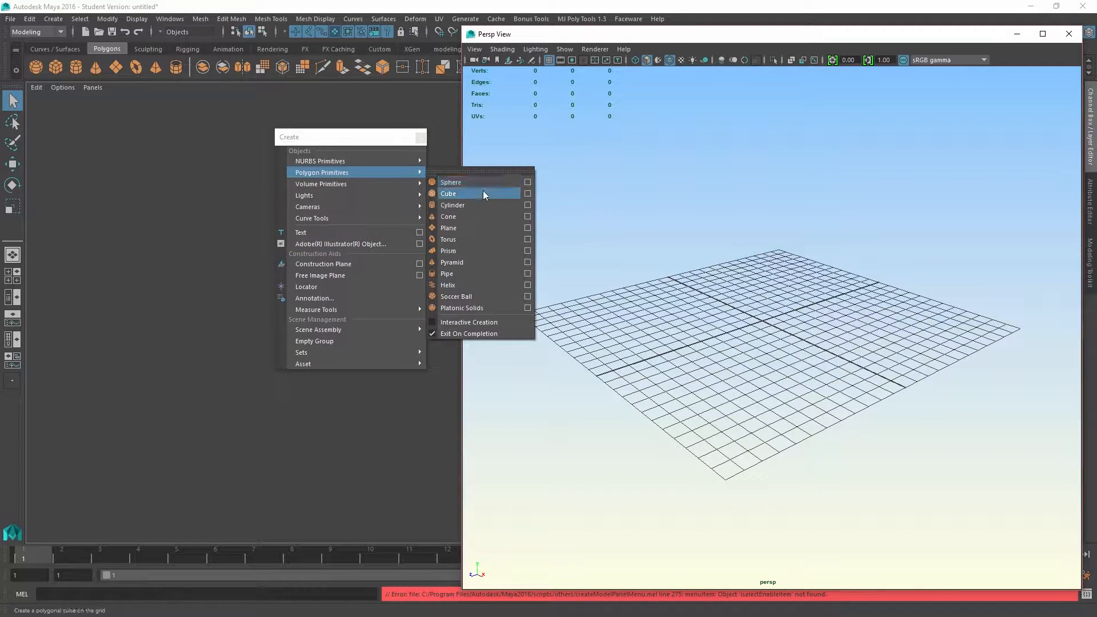
click(482, 193)
key(e)
key(r)
drag(762, 326, 817, 325)
key(w)
drag(762, 282, 762, 246)
- Turn on X-Ray shading in the perspective view
click(510, 50)
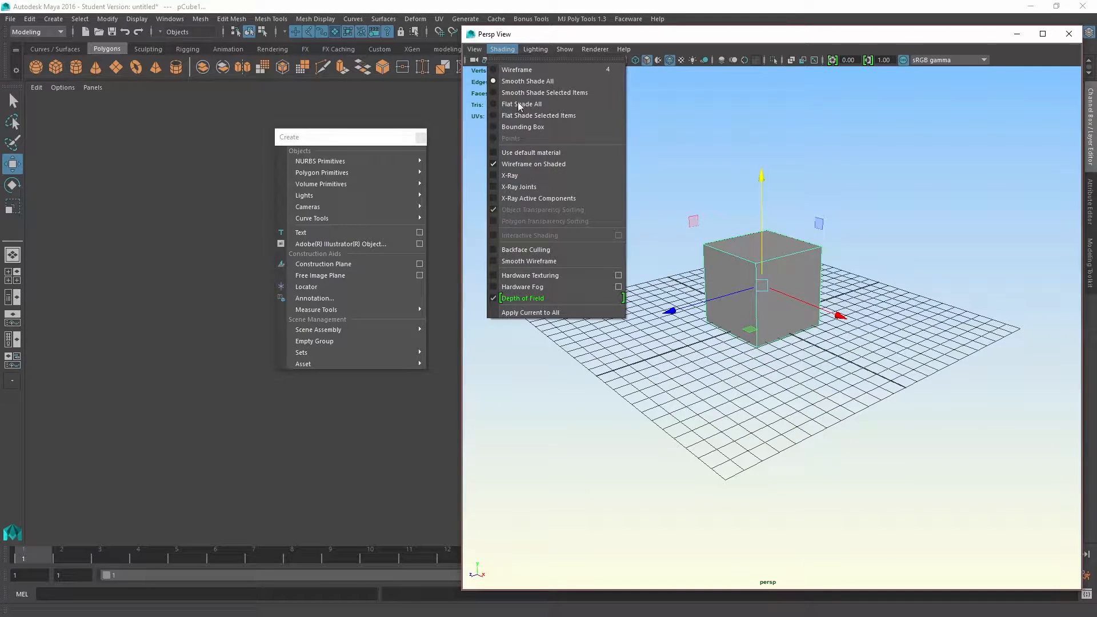
click(510, 175)
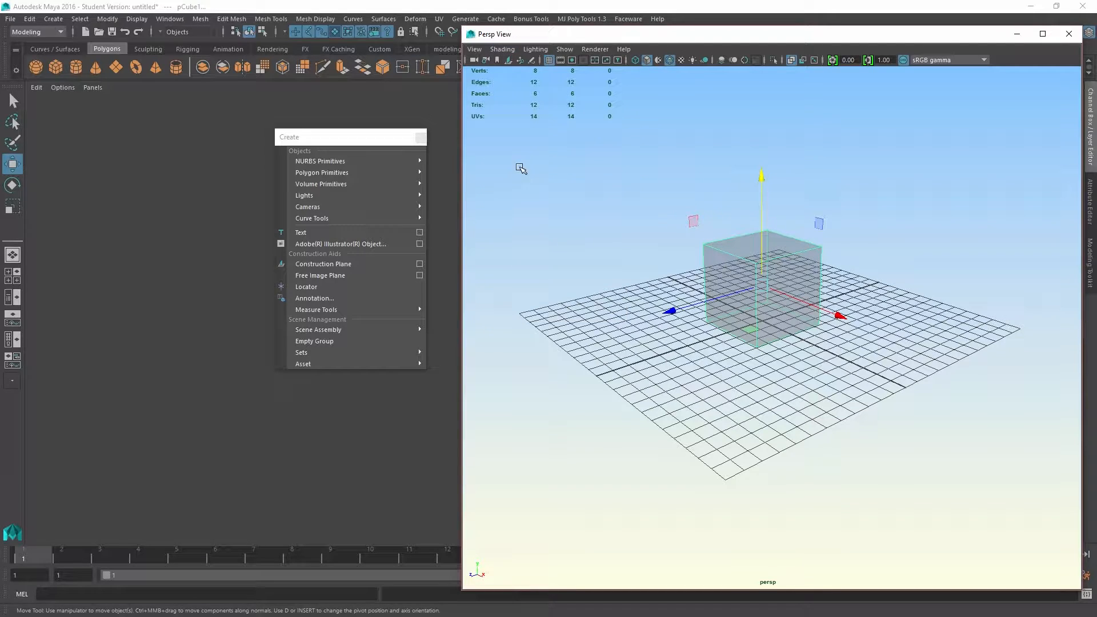
click(502, 49)
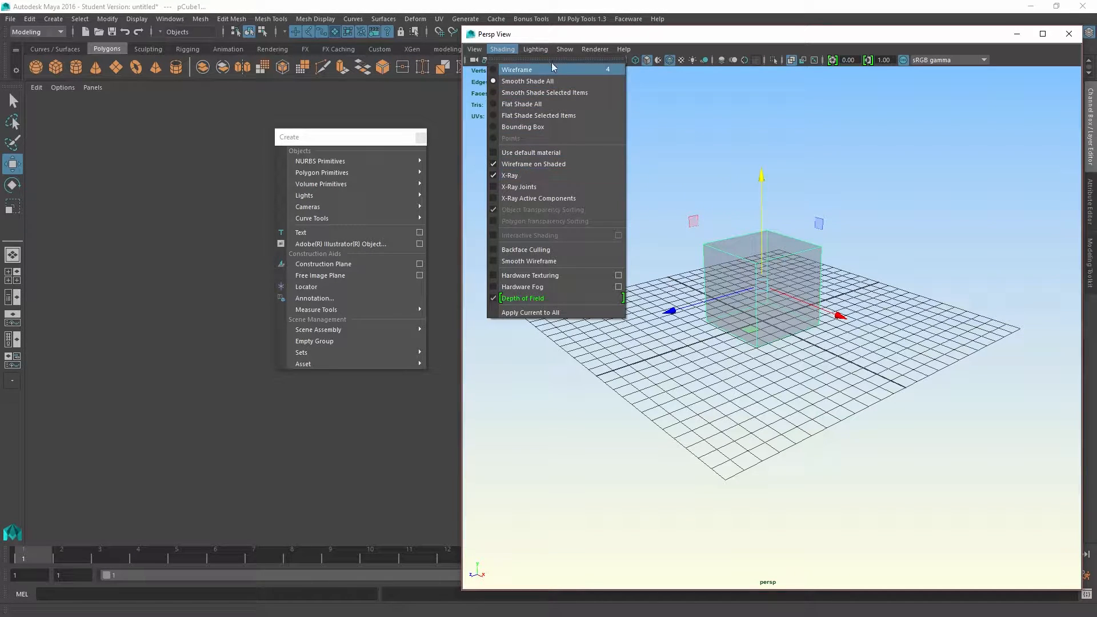
mouse_move(537, 48)
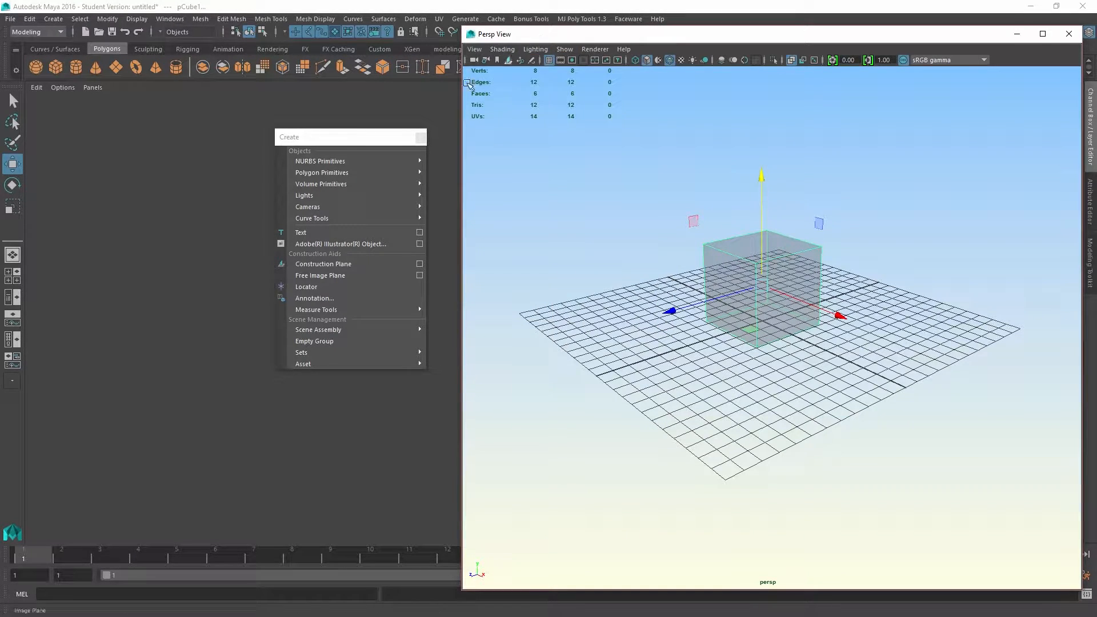
- Create a point light placed out beside the cube and raised, and enable the display of lights in the perspective view
mouse_move(399, 195)
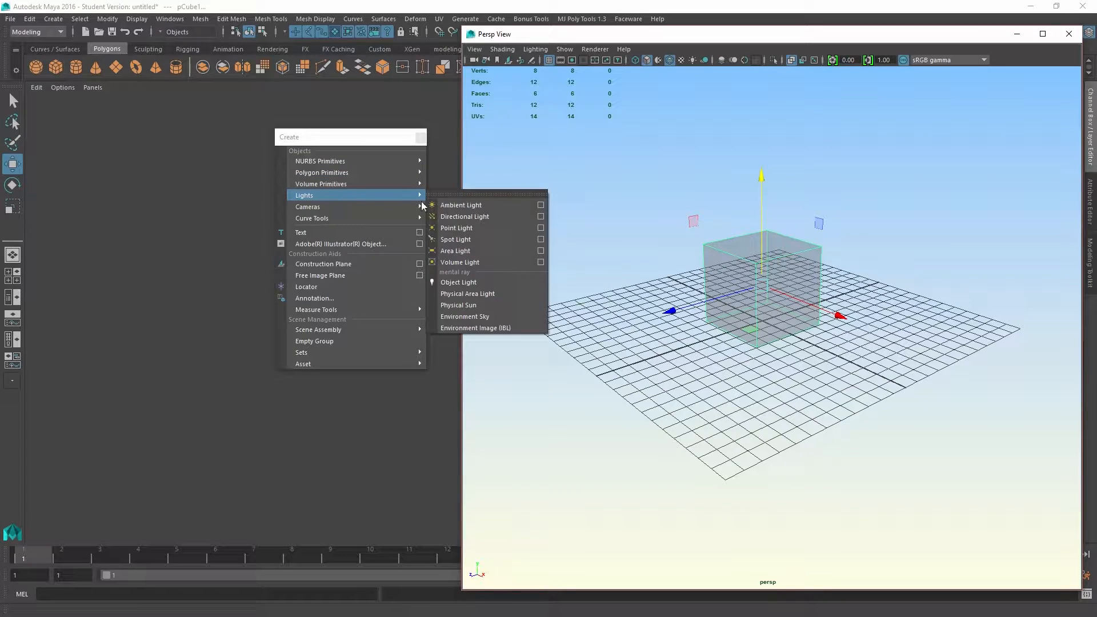
click(456, 230)
drag(686, 348, 603, 381)
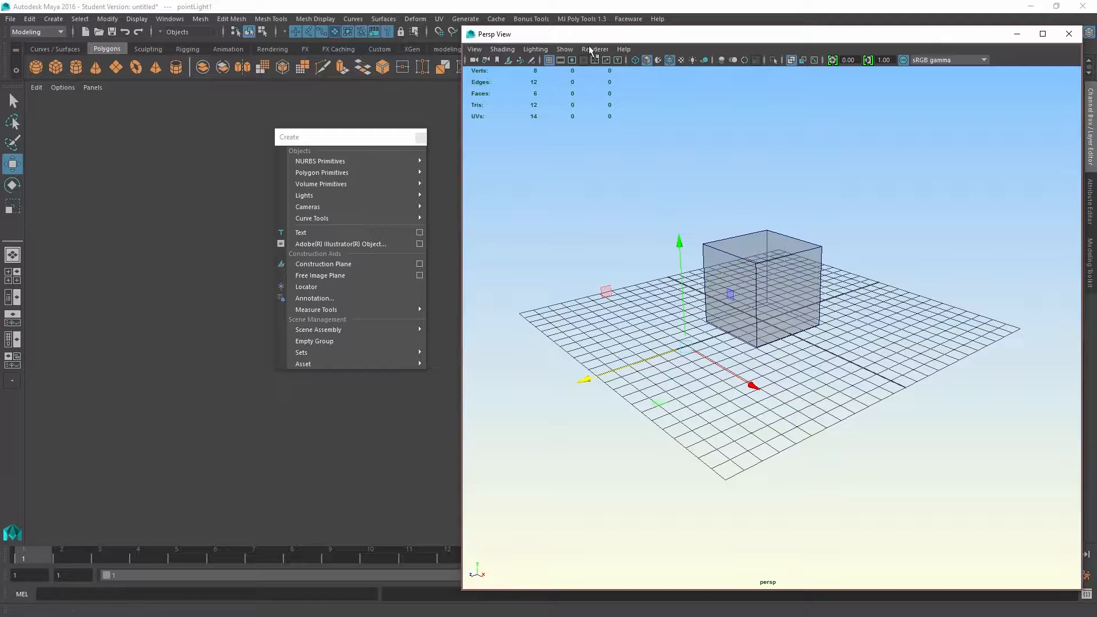
click(565, 49)
click(563, 191)
drag(682, 294, 678, 225)
- Set the viewport lighting to Use Selected Lights and move the point light up above the cube
click(507, 49)
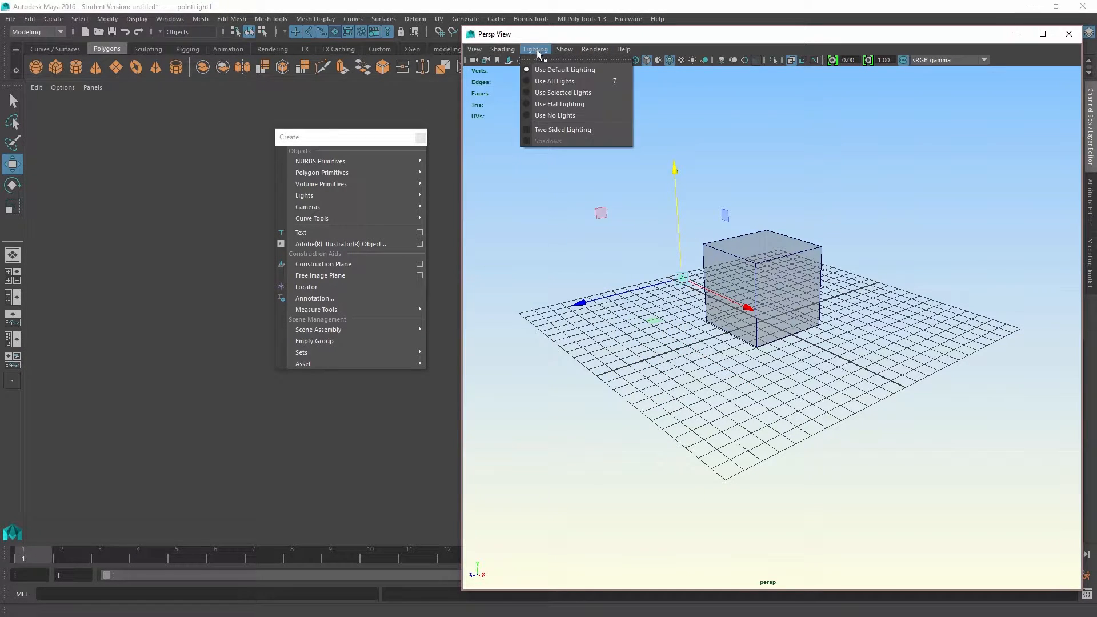
mouse_move(543, 51)
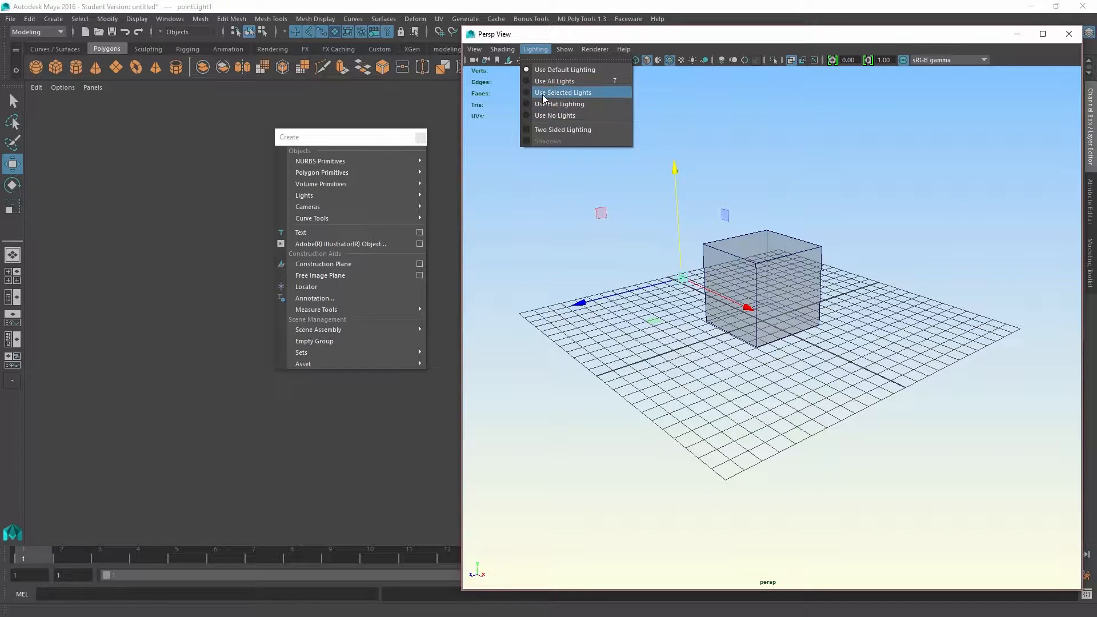
click(537, 92)
drag(730, 311, 753, 200)
drag(707, 251, 700, 251)
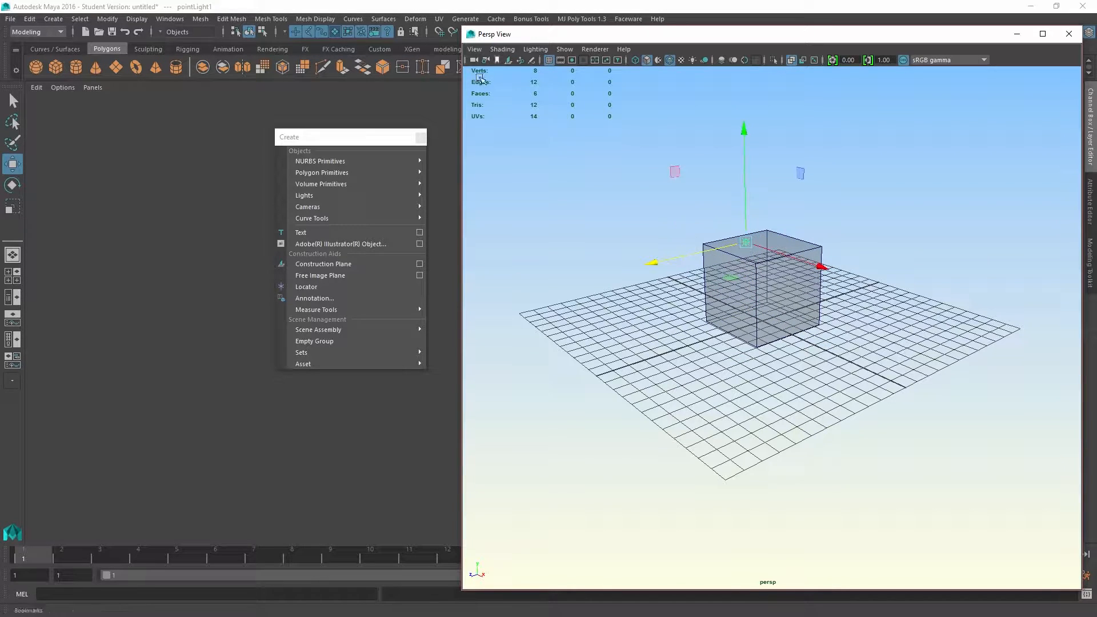
- Turn off X-Ray shading in the perspective view
click(474, 49)
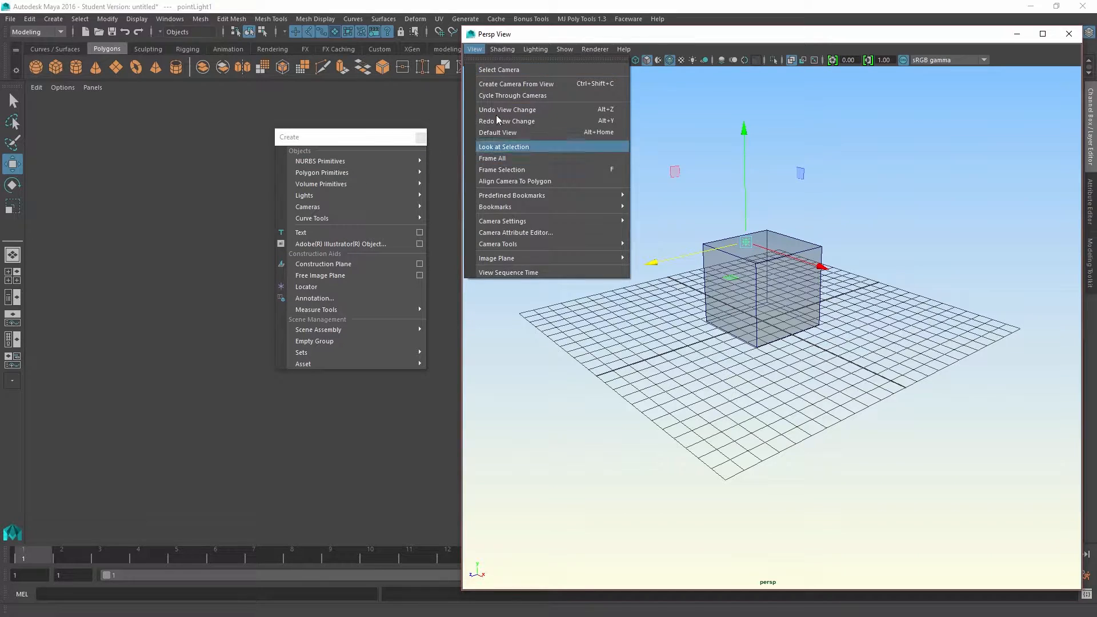
mouse_move(510, 49)
click(509, 176)
- Move the point light around the cube to test its shading, finishing near the cube's upper edge
drag(794, 268, 828, 266)
drag(793, 224, 797, 280)
drag(714, 341, 624, 371)
drag(782, 375, 752, 360)
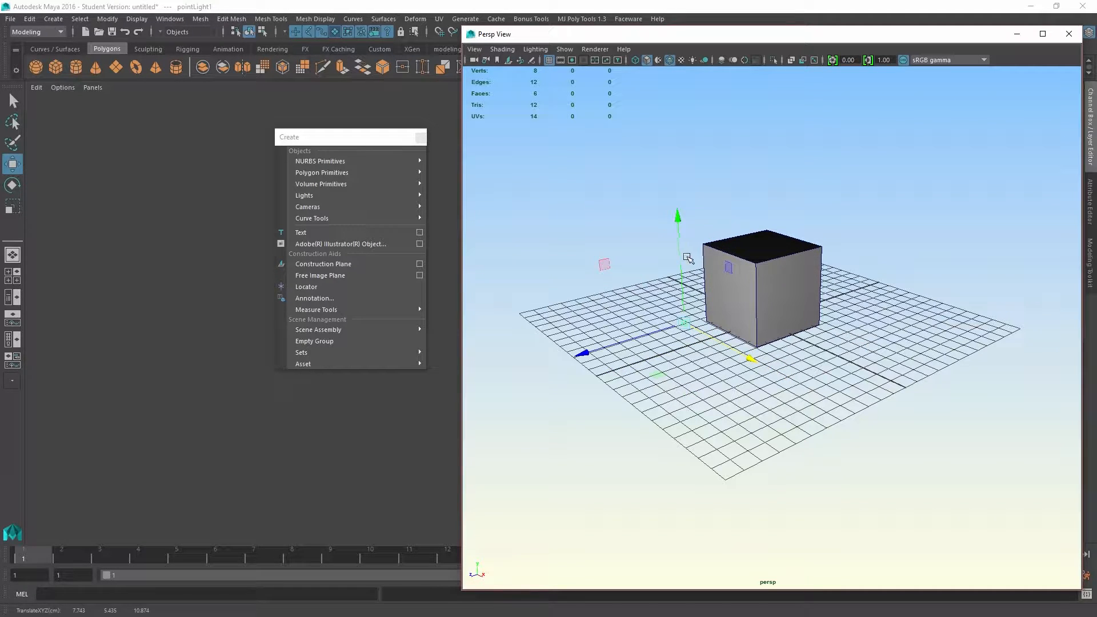
drag(677, 219, 681, 150)
drag(642, 270, 713, 256)
drag(748, 216, 866, 275)
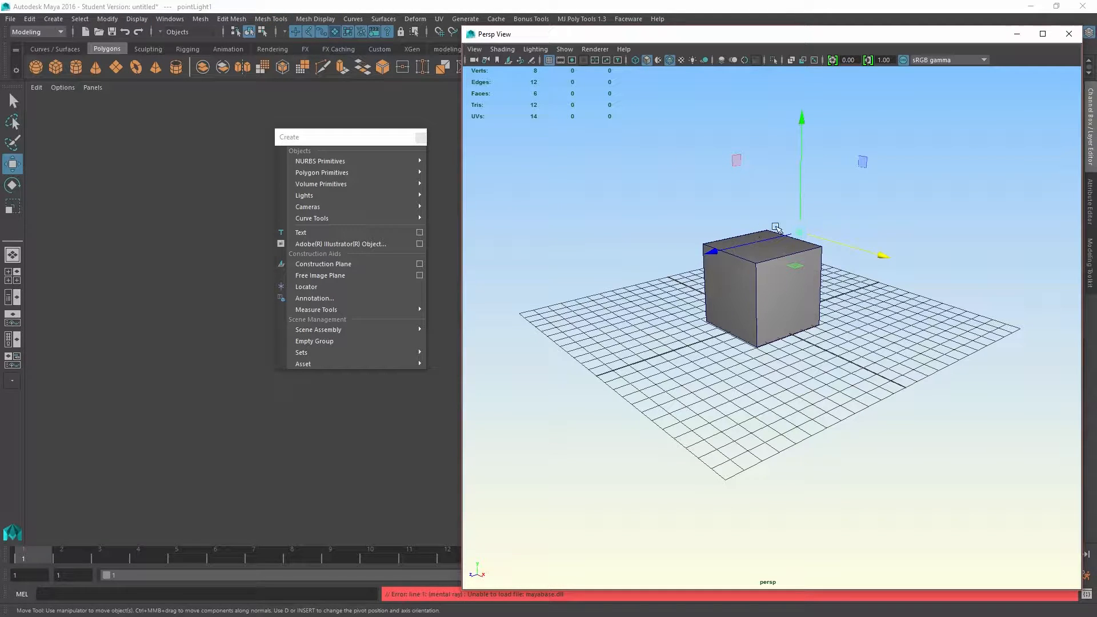
drag(802, 236, 741, 269)
- Reposition the floating Create menu so that it sits clear of the perspective view window
click(361, 132)
drag(362, 133, 456, 108)
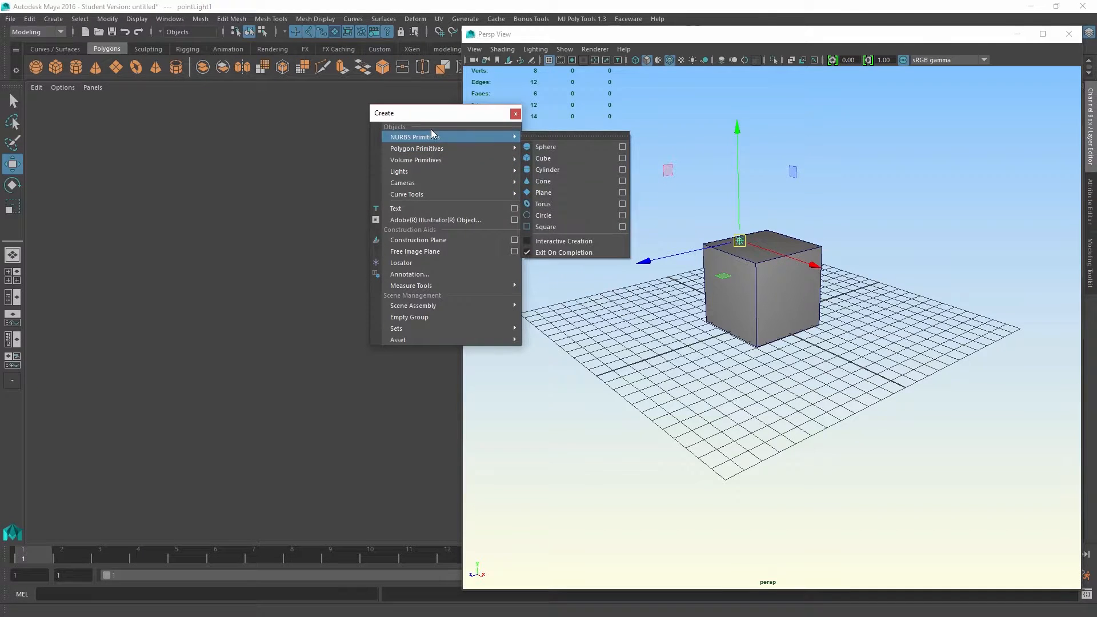
drag(517, 35, 510, 33)
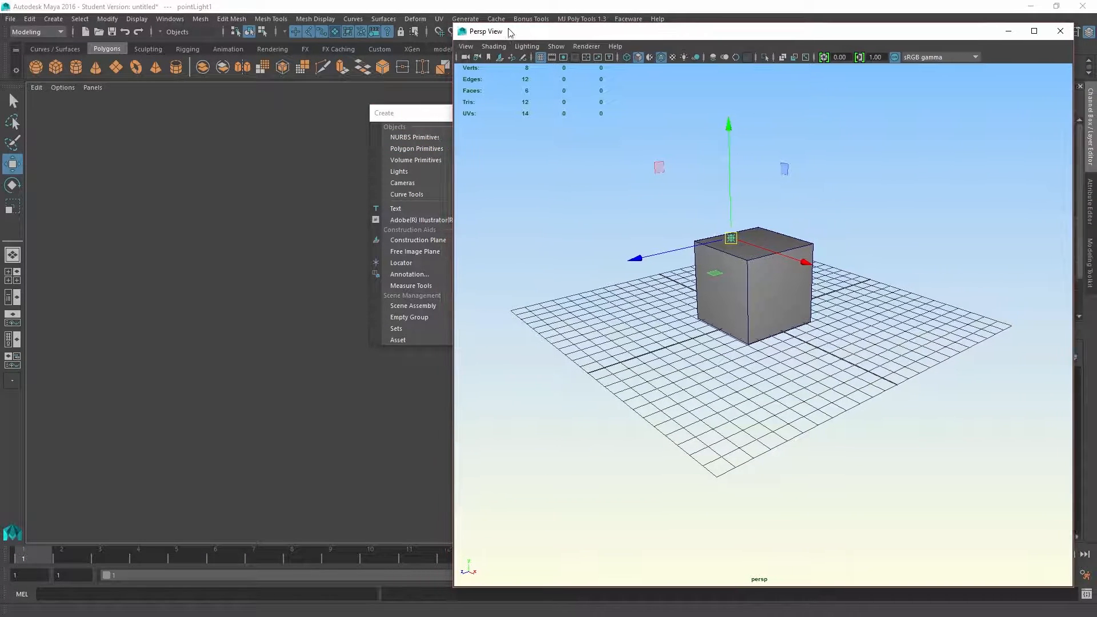
drag(423, 119, 257, 122)
- Create a polygon cone in front of the cube, scaled uniformly to about 2.4, and switch the view to textured shading
mouse_move(280, 151)
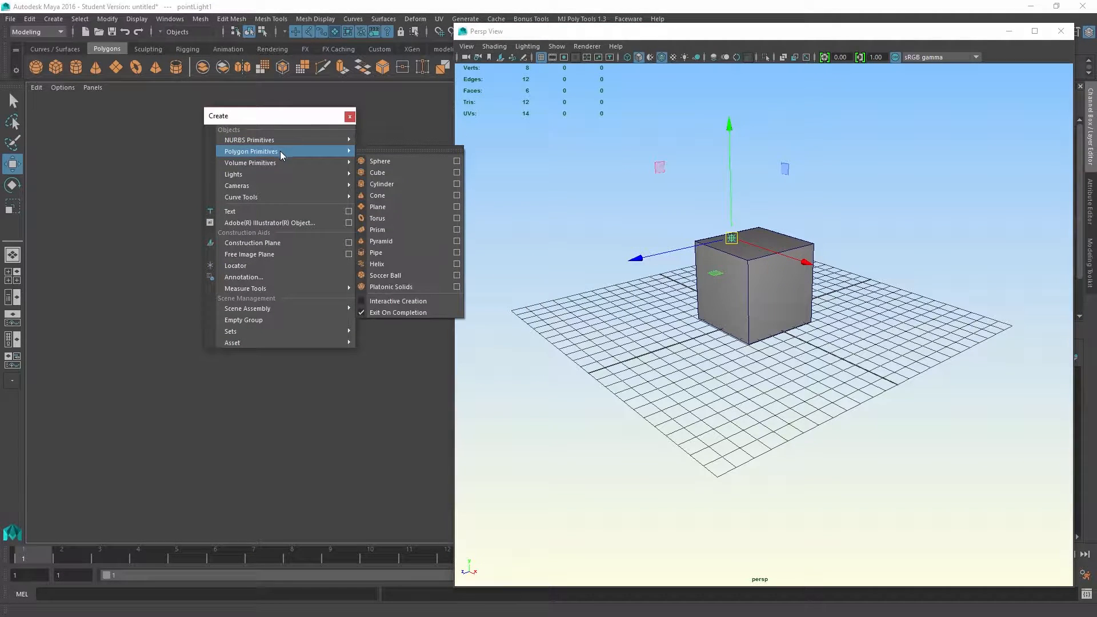
click(378, 196)
drag(666, 349, 571, 376)
key(r)
drag(665, 349, 708, 351)
key(6)
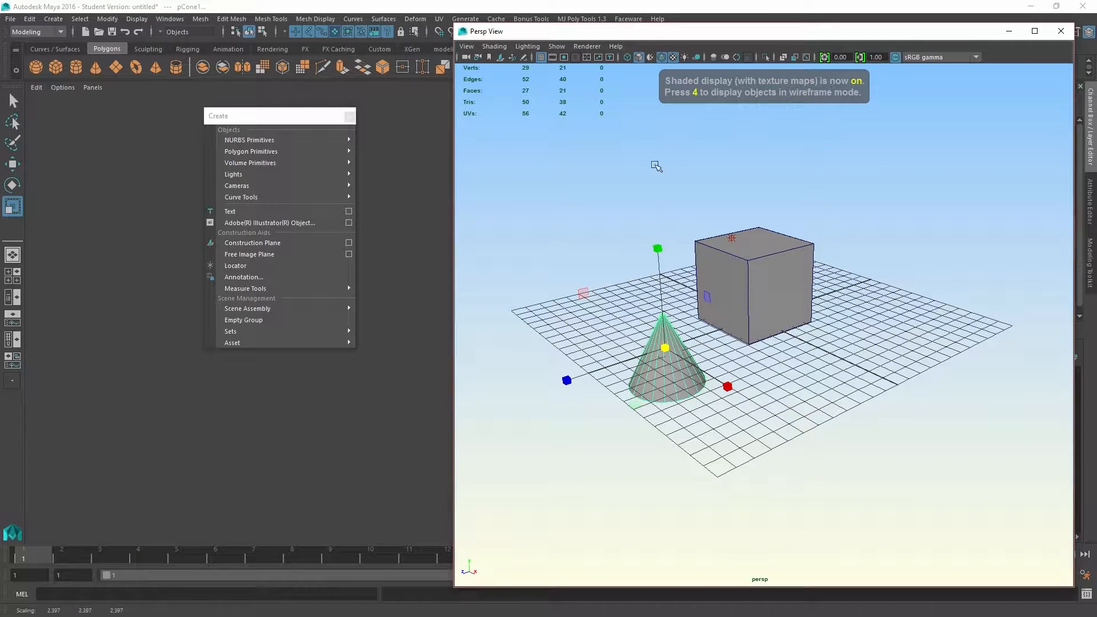
drag(633, 30, 612, 27)
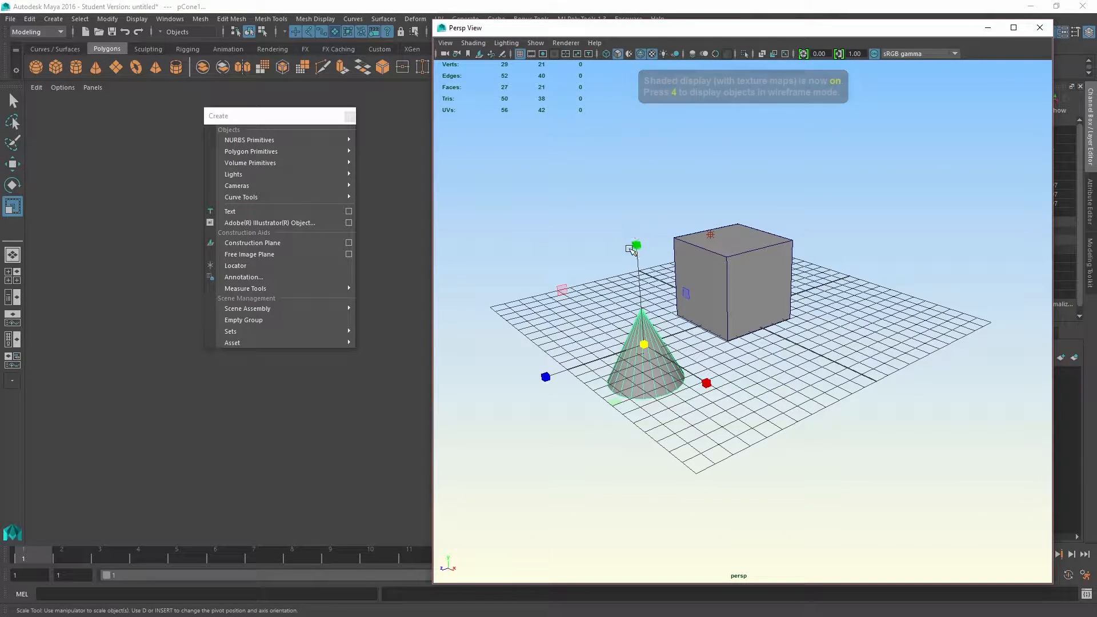
- Stretch the cone vertically to a Y scale of about 2.94, raise it to Y 3.205 and slide it to X 8.18
drag(637, 244, 632, 190)
key(w)
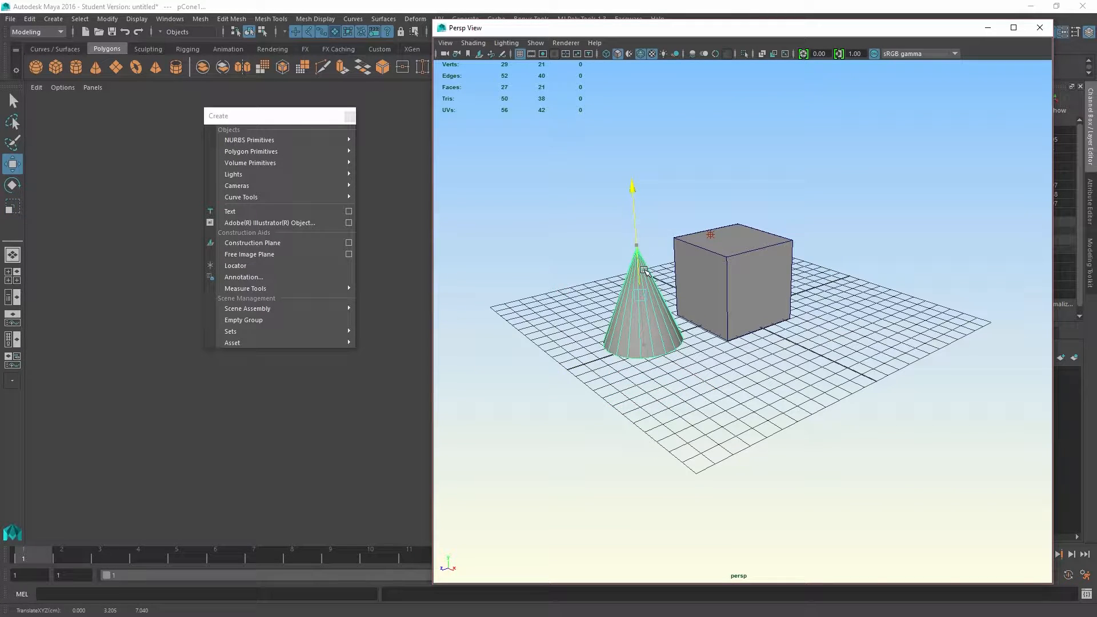
drag(673, 318, 764, 364)
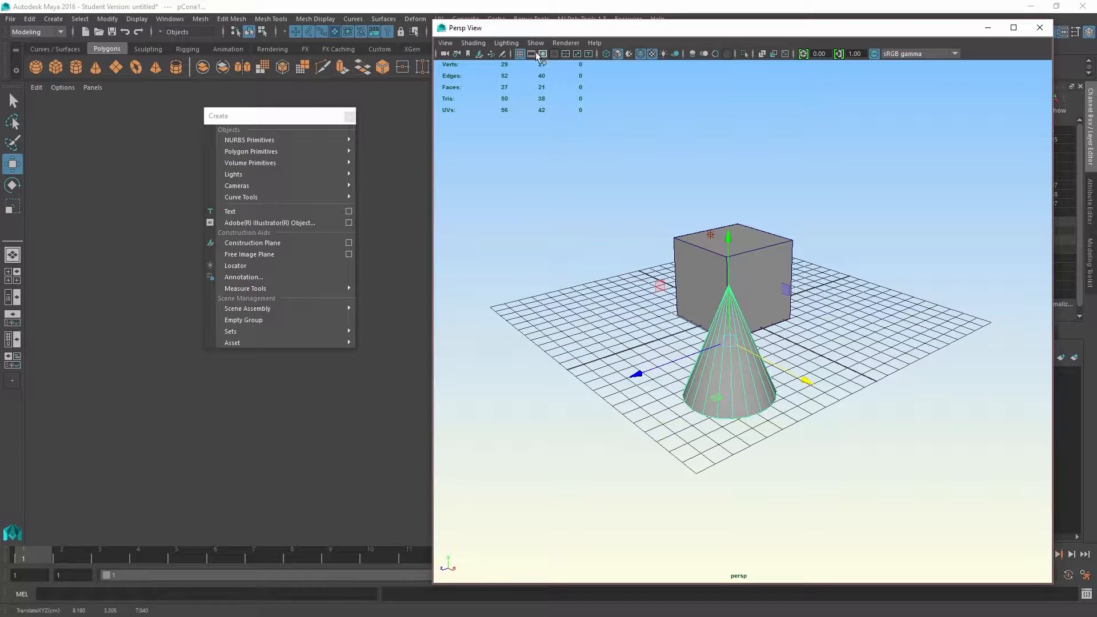
- Turn off Wireframe on Shaded in the perspective view and reselect the cone
click(506, 43)
mouse_move(471, 45)
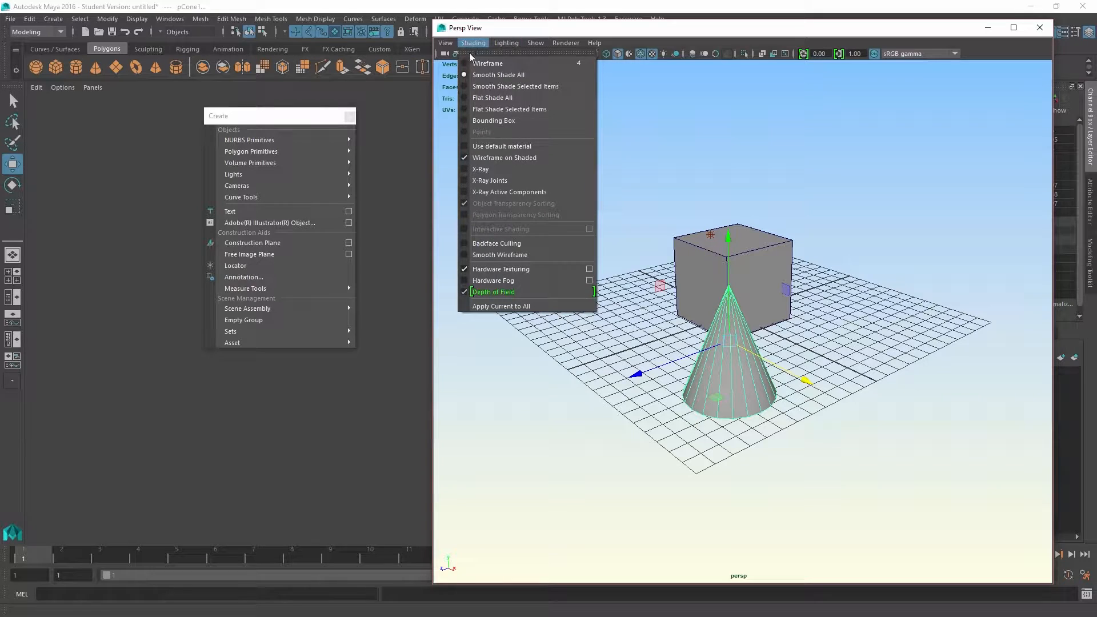
click(471, 159)
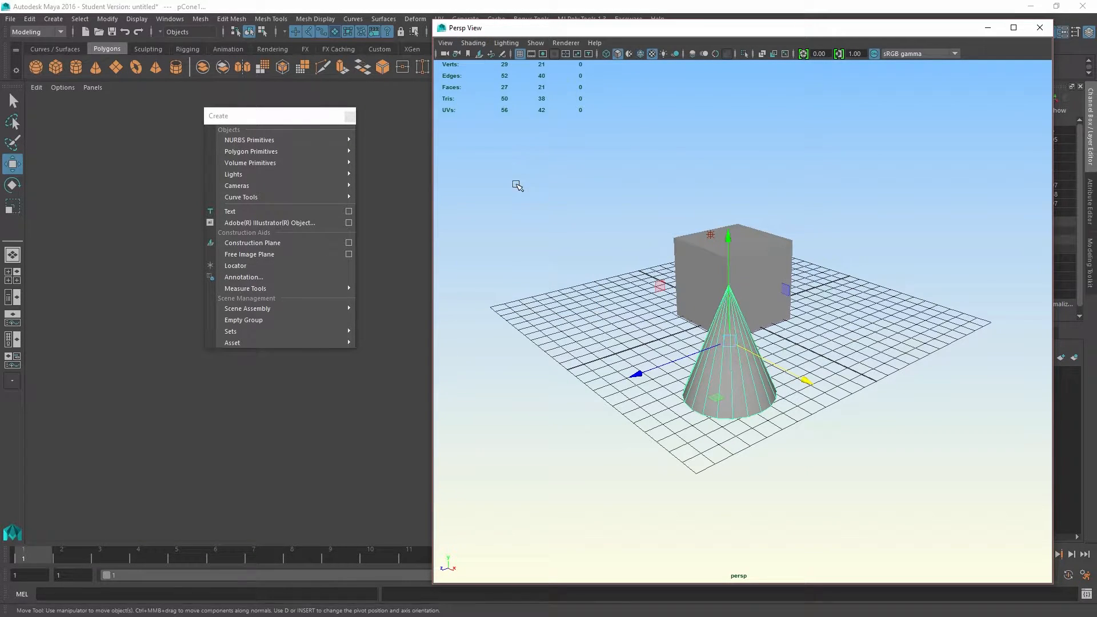
click(659, 282)
click(713, 380)
- Toggle the view to wireframe and back to shaded, and slide the cone along Z to about -0.075, beside the cube
key(4)
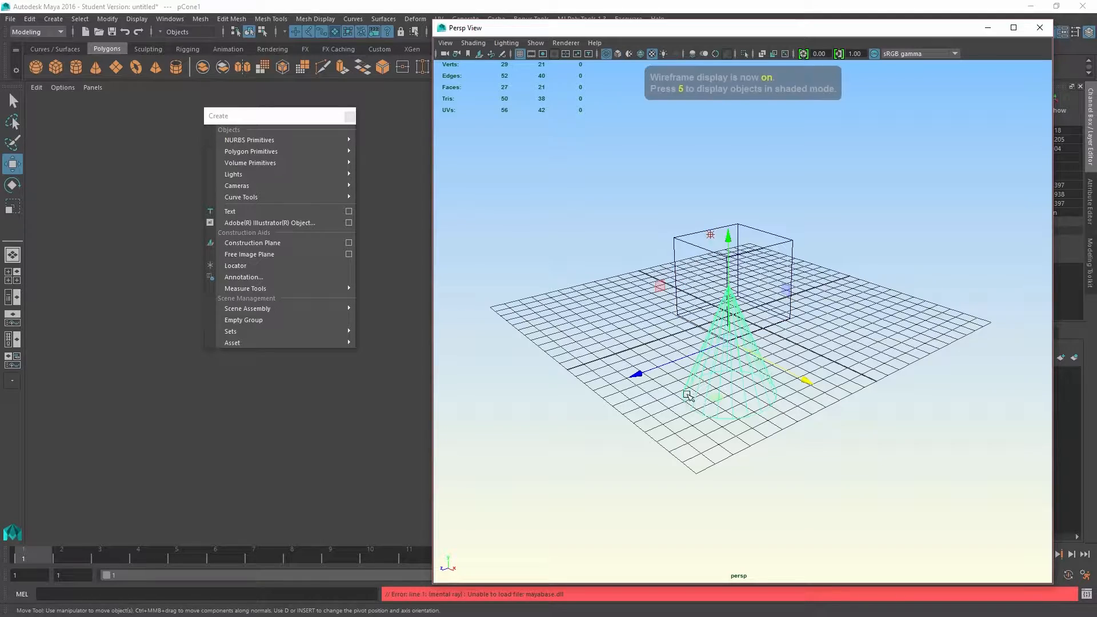
key(5)
mouse_move(634, 382)
mouse_down()
mouse_move(768, 366)
mouse_move(688, 388)
mouse_move(740, 394)
mouse_up()
click(735, 392)
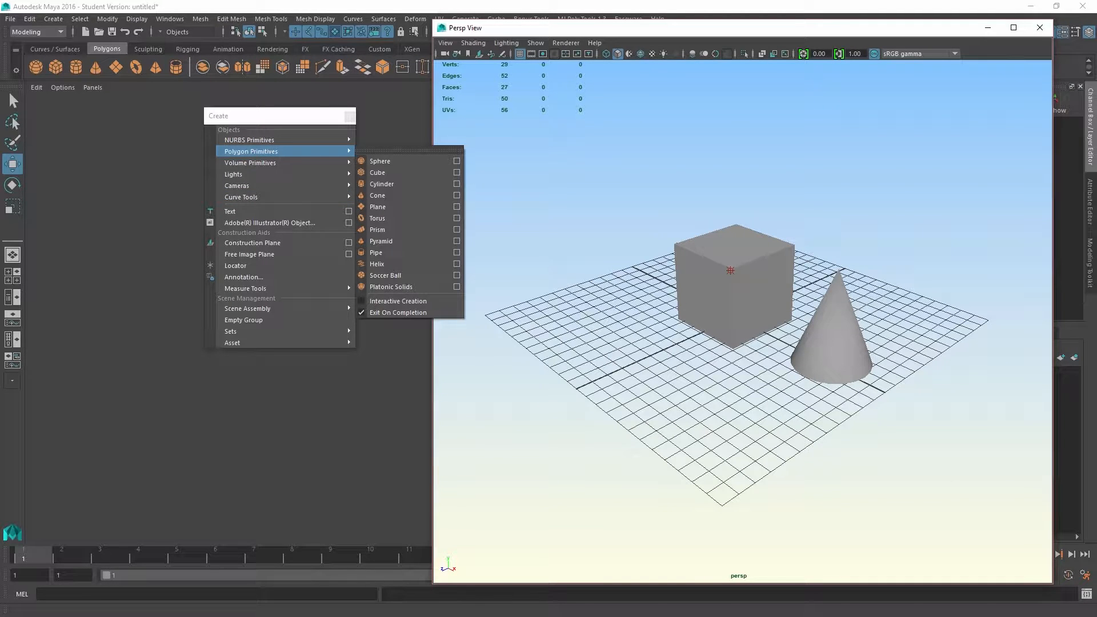
- Close the torn-off Create menu and perspective window, and restore the single perspective view in the main window
click(1041, 29)
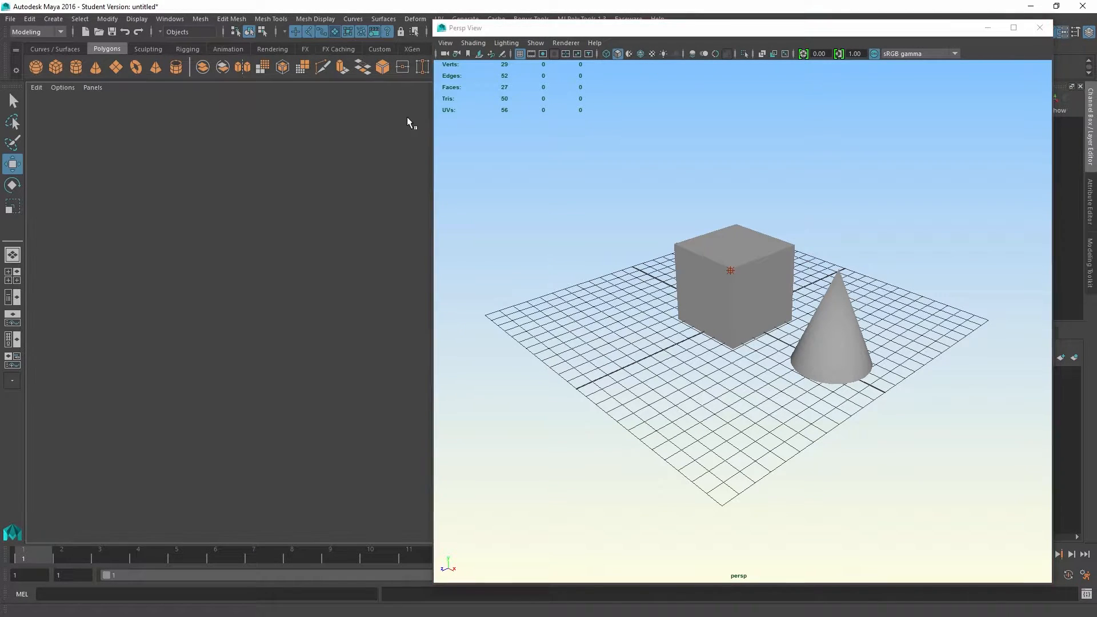
click(1041, 29)
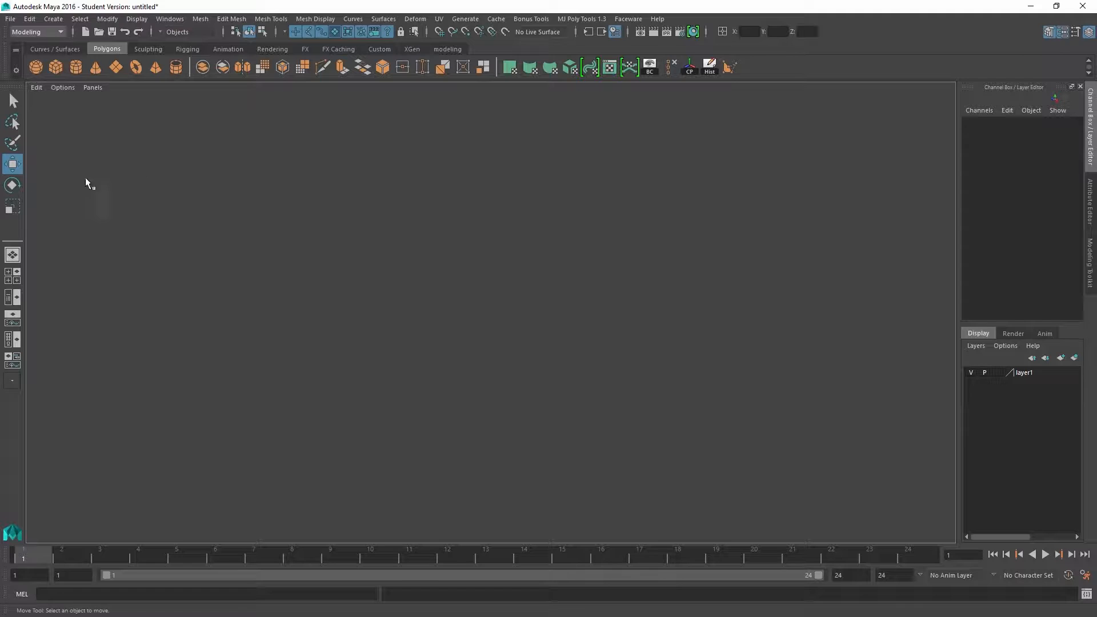
click(12, 255)
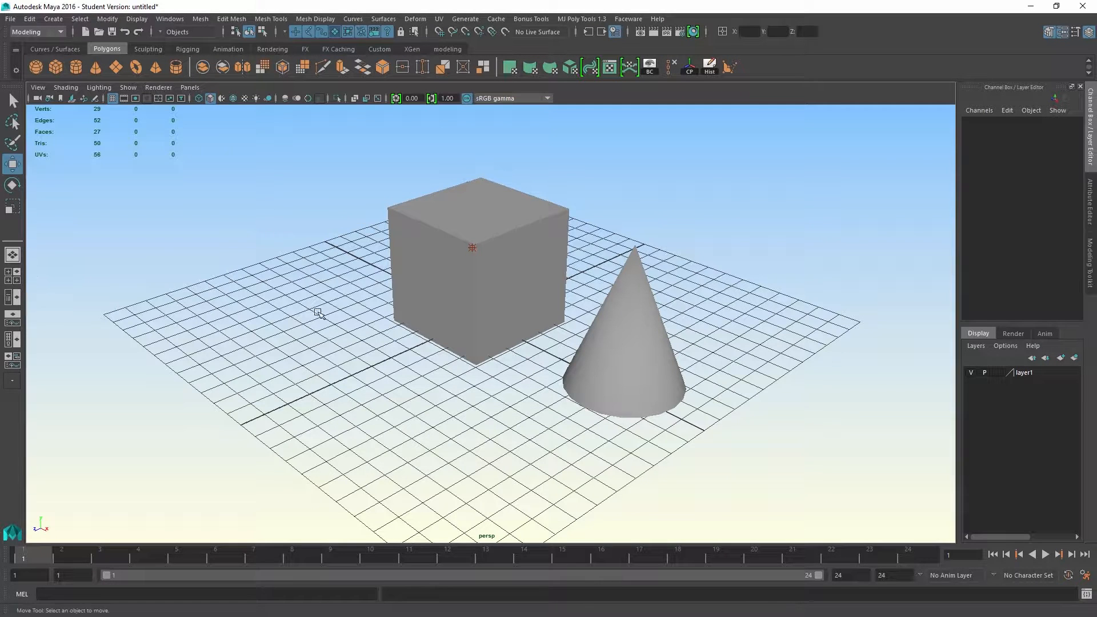
alt+middle_drag(255, 277, 296, 276)
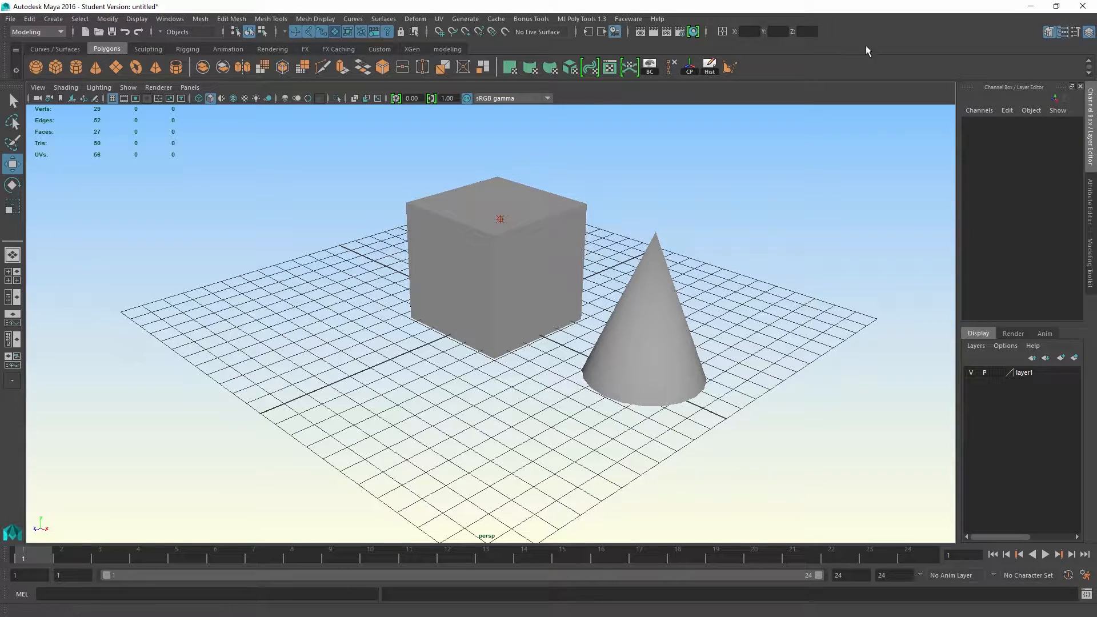
- Switch to the four-view layout and move the cone to about X 7.275, Y 2.843 and the cube to about X 0.972
click(15, 277)
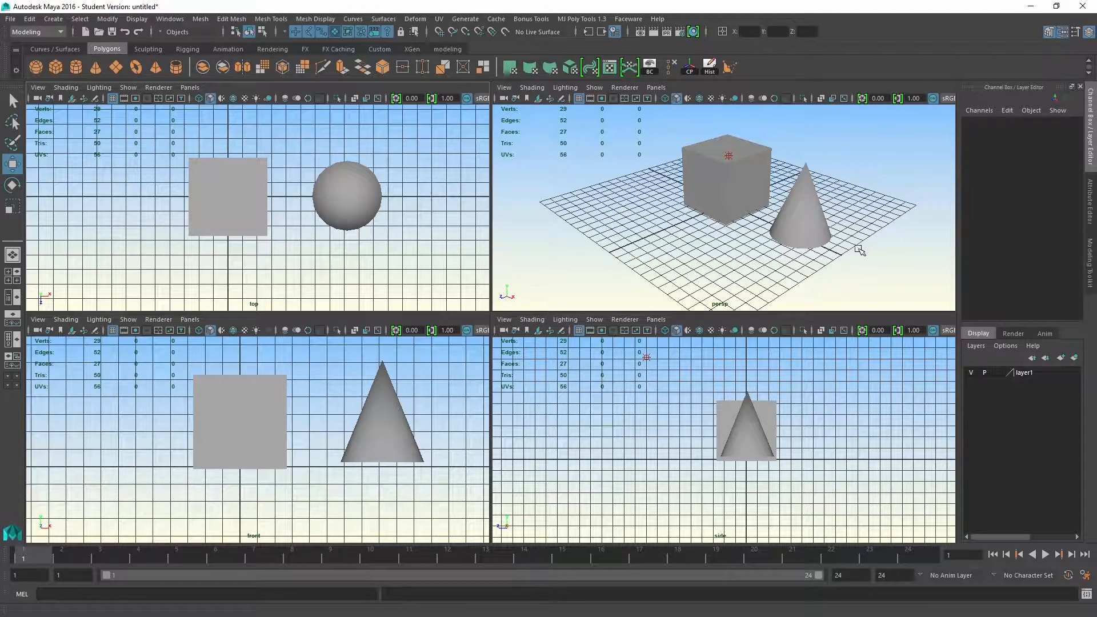
click(388, 427)
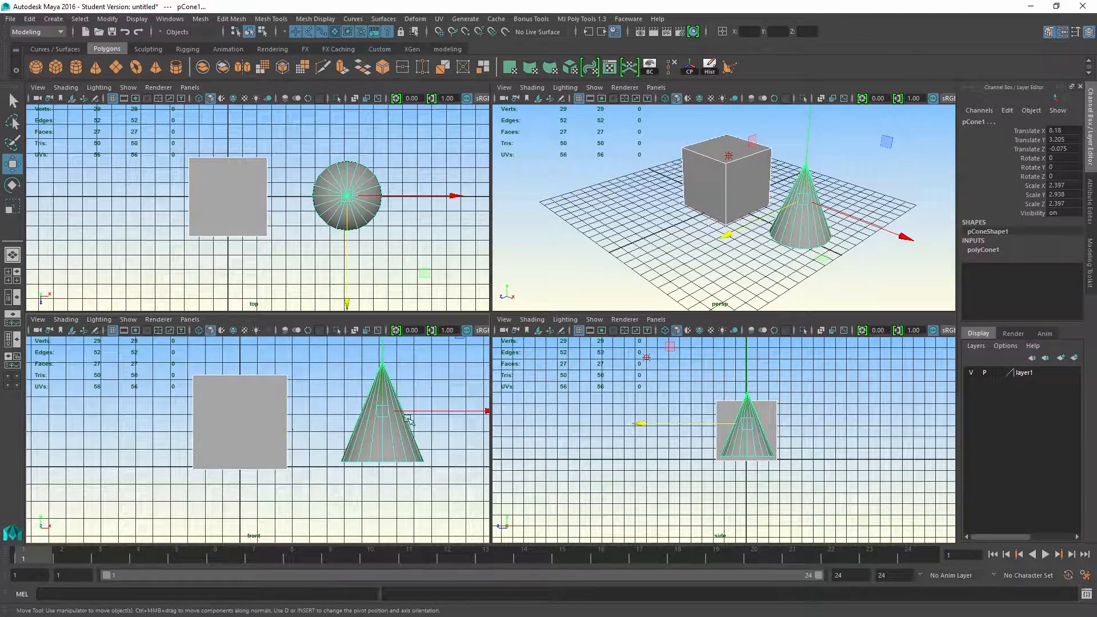
drag(401, 415, 281, 389)
drag(308, 199, 380, 200)
click(213, 199)
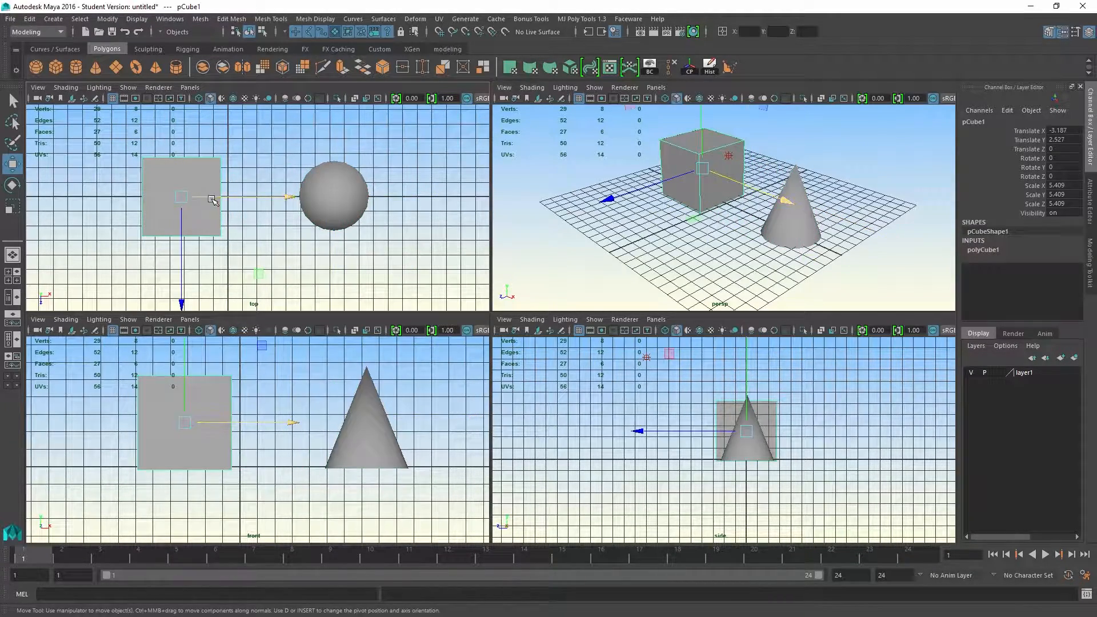
drag(235, 199, 296, 199)
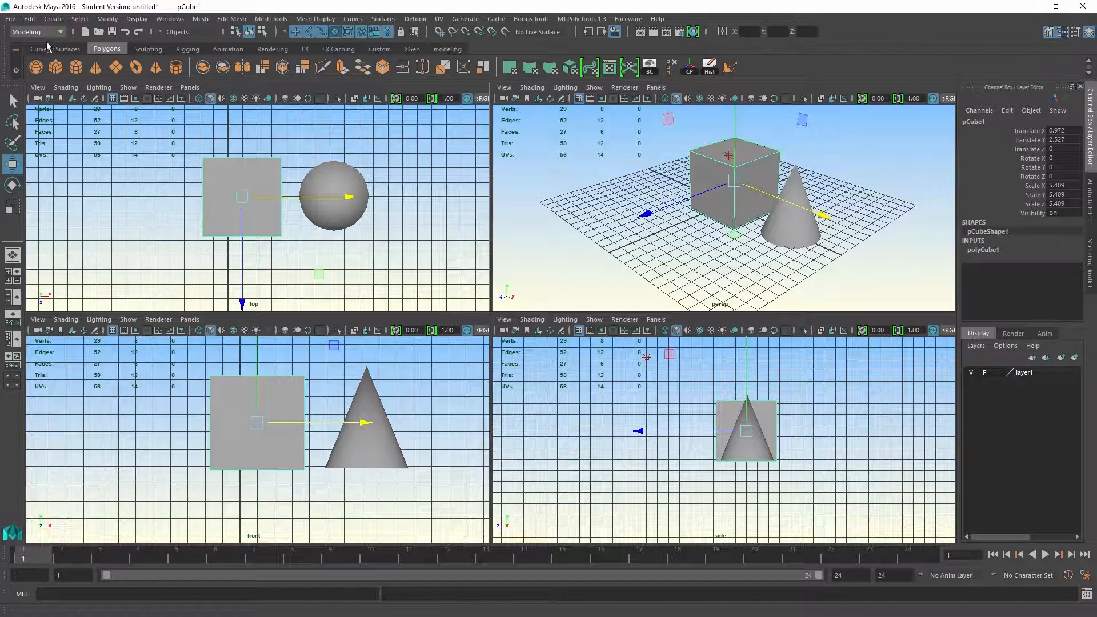
- Examine the available menu sets and keep Modeling active
click(267, 22)
click(267, 22)
click(268, 22)
click(240, 21)
click(40, 32)
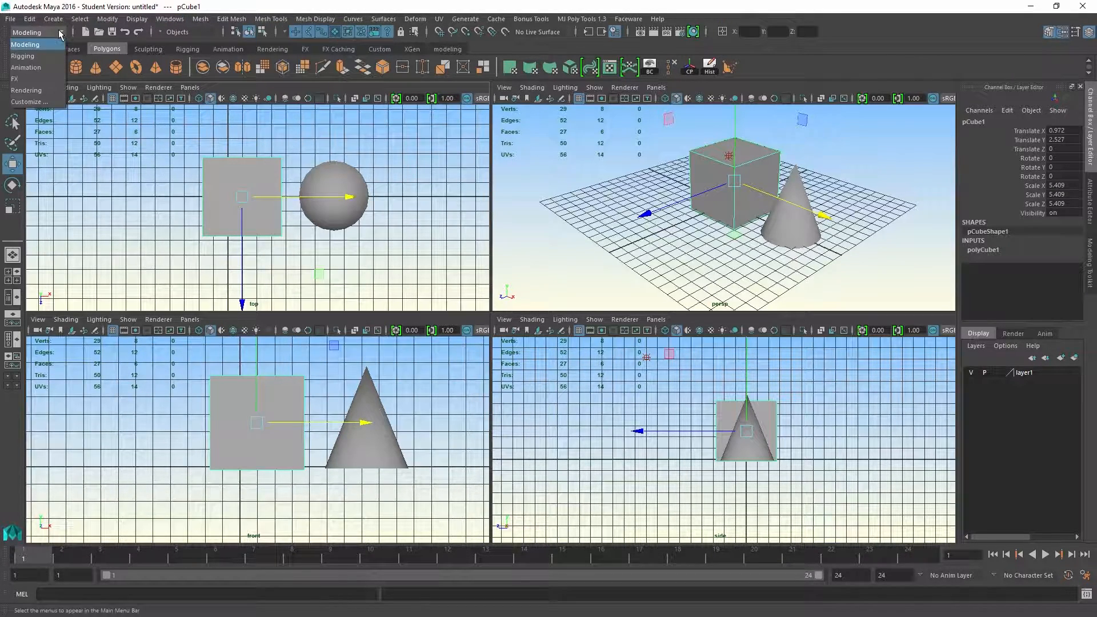
click(33, 44)
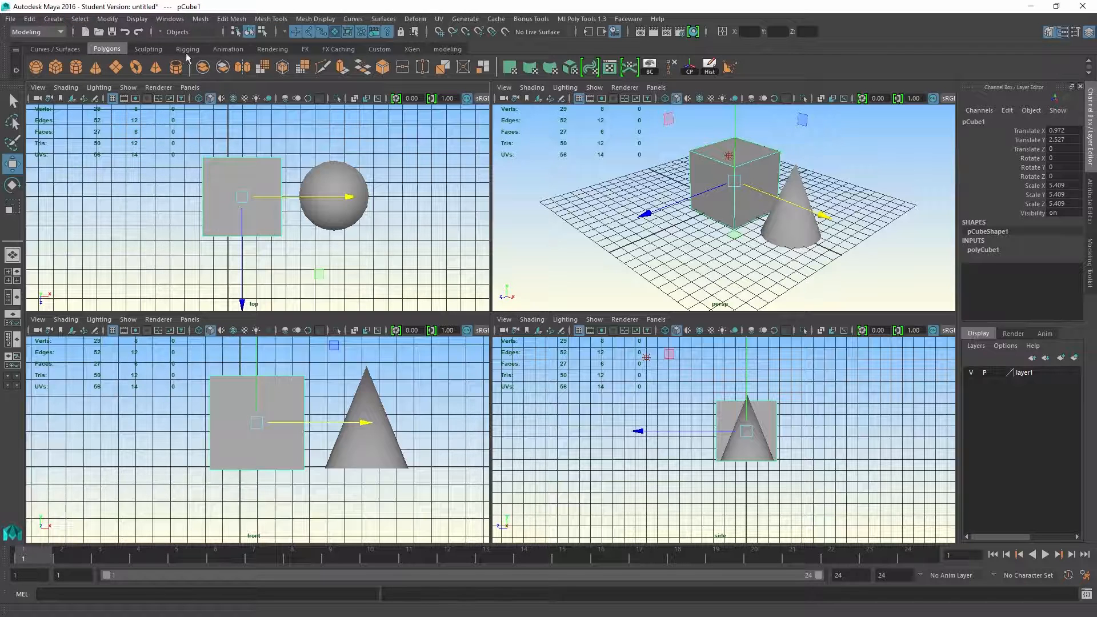
- Switch to the custom modeling shelf and review the available mesh tools and mesh editing commands
click(448, 50)
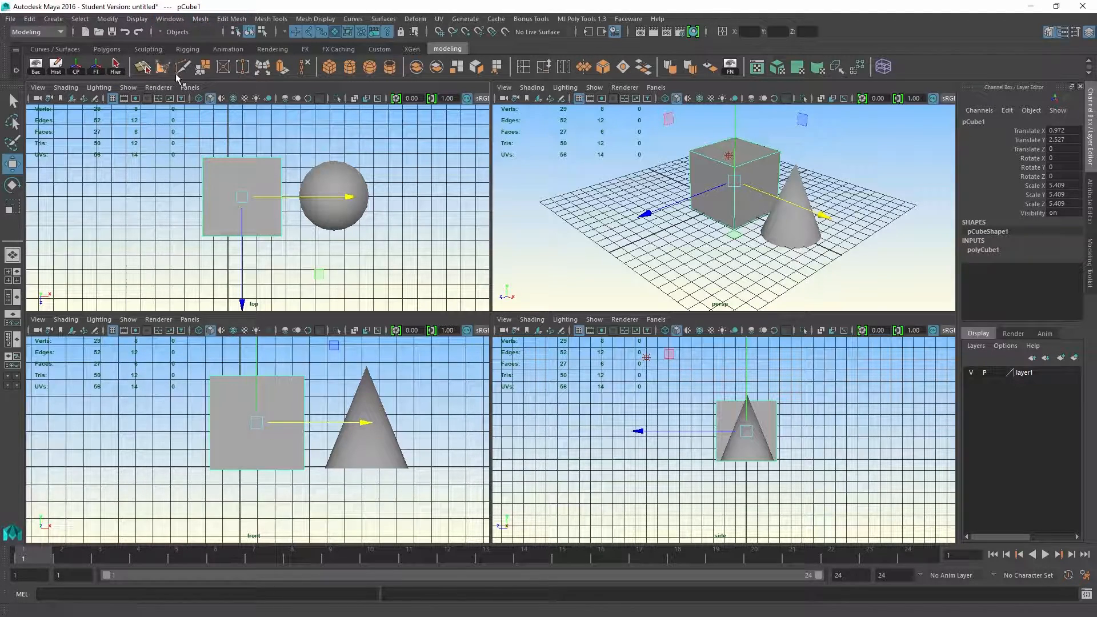
click(271, 20)
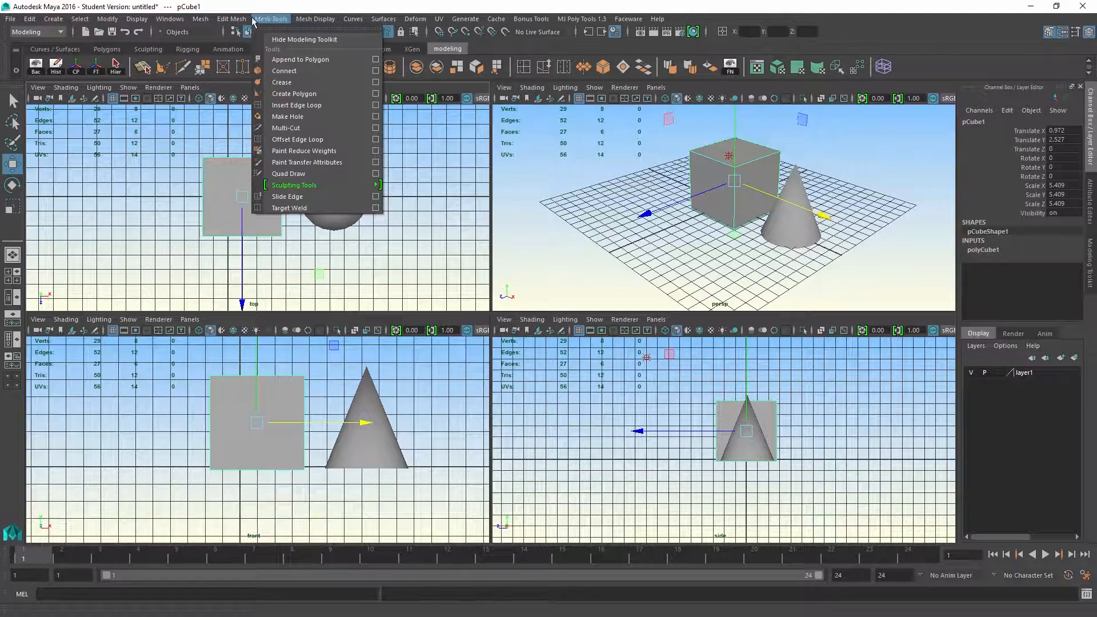
mouse_move(240, 19)
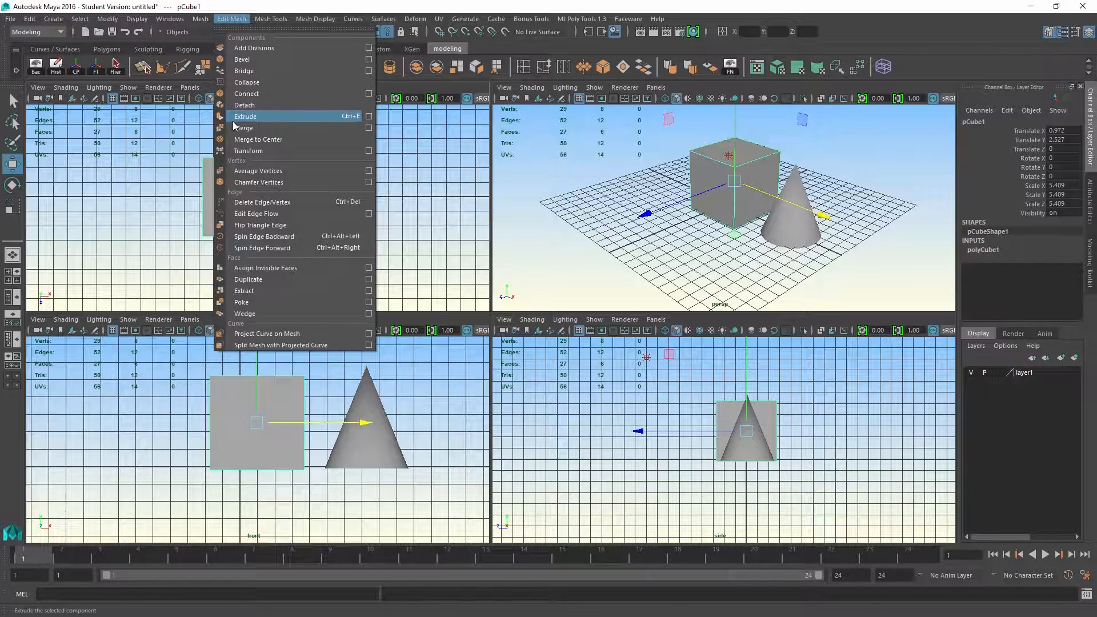
click(224, 4)
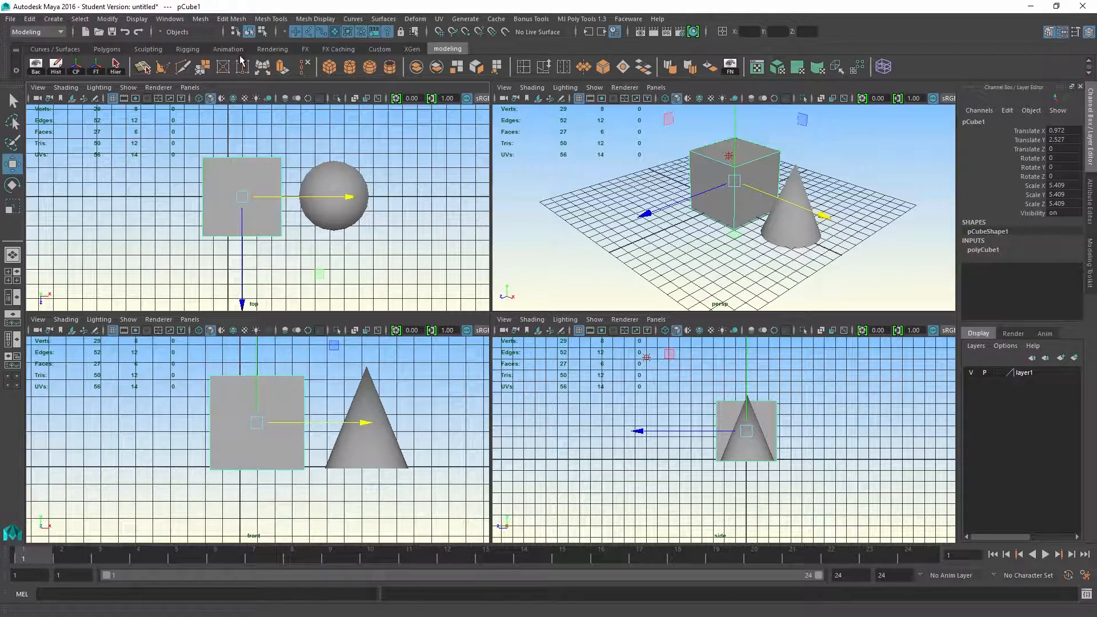
- Select the cube's two opposite side faces along the X axis and apply Extrude to them
right_drag(751, 176, 768, 186)
click(764, 188)
click(284, 68)
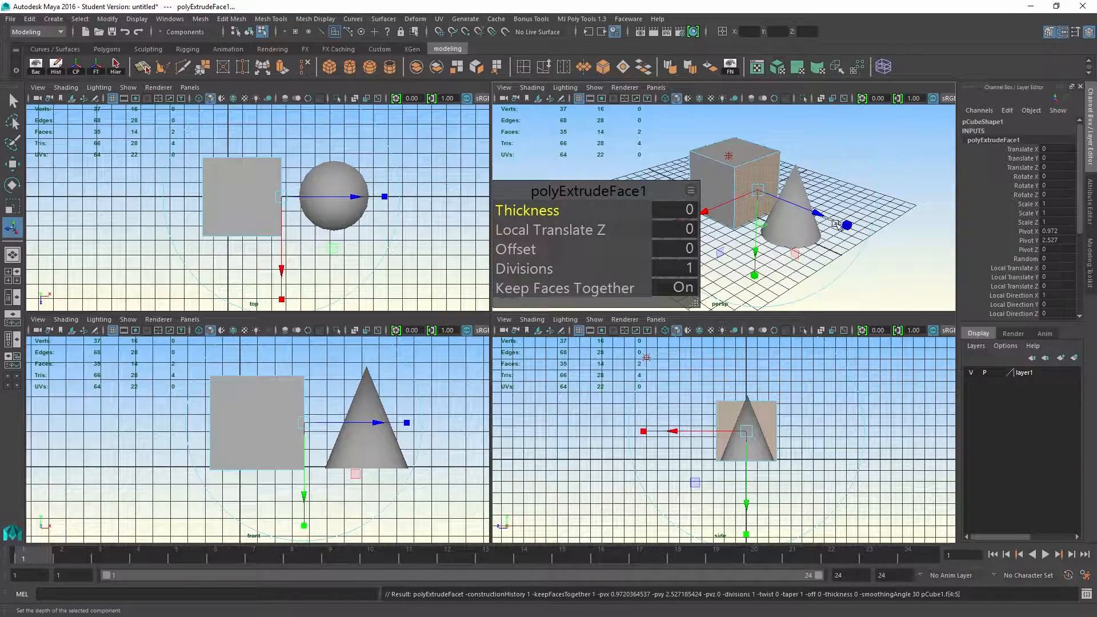
- Pull the extruded faces out by about 7.62, shift them by about -2.91 in local Y, and reposition the extrude settings overlay
drag(835, 224, 916, 267)
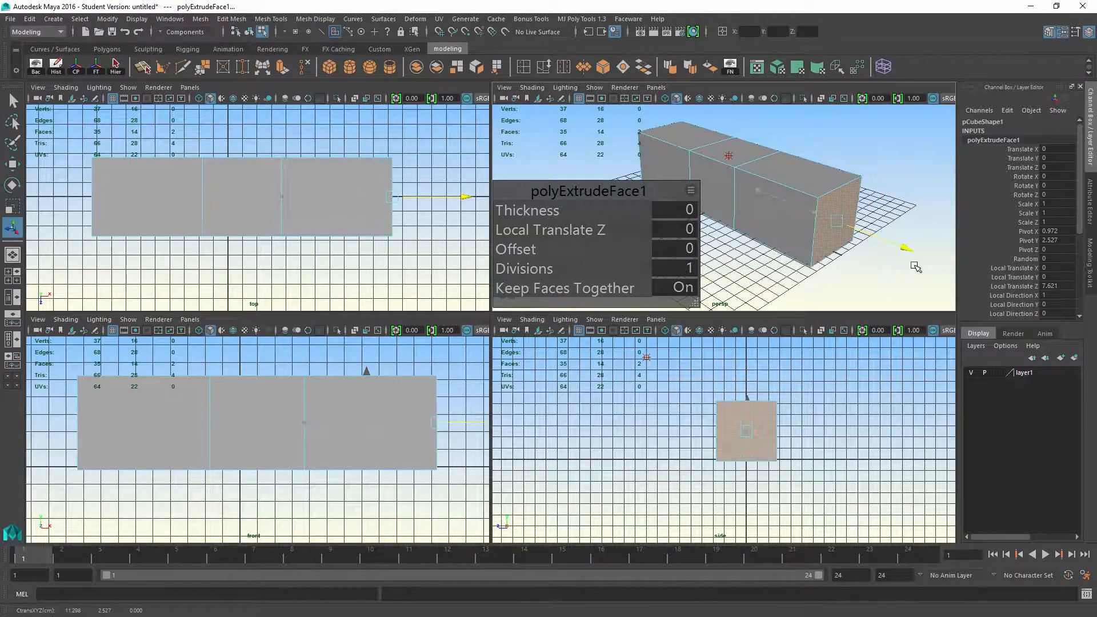
drag(833, 258, 828, 223)
drag(596, 294, 789, 290)
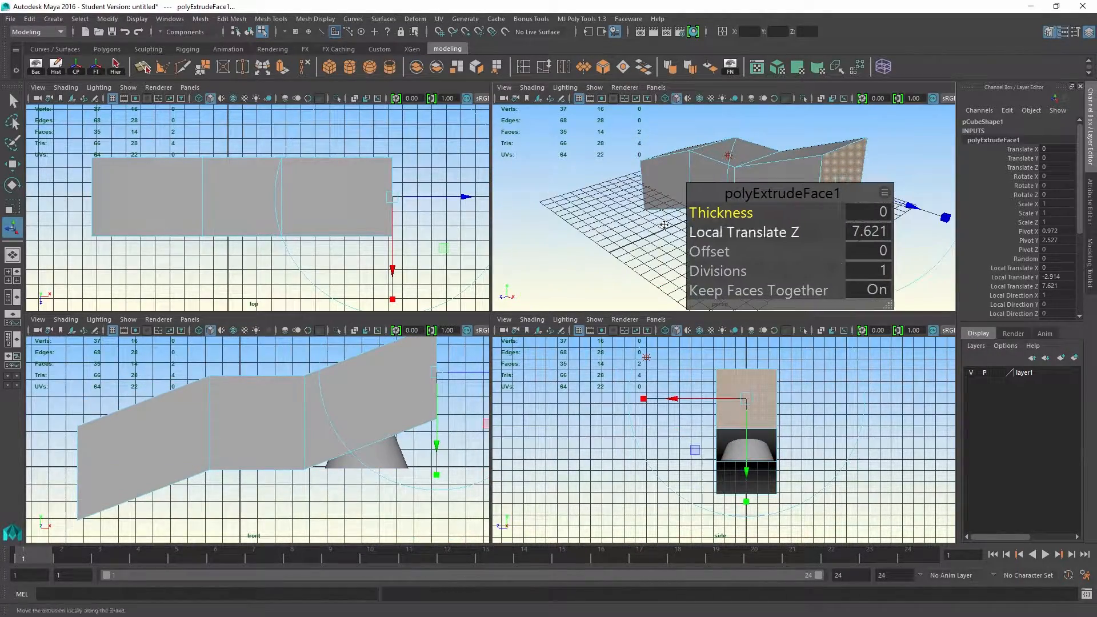
- Maximize the perspective view, undo the moves of the extruded faces and leave the Extrude tool
key(space)
scroll(664, 224, down, 2)
alt+drag(665, 227, 681, 229)
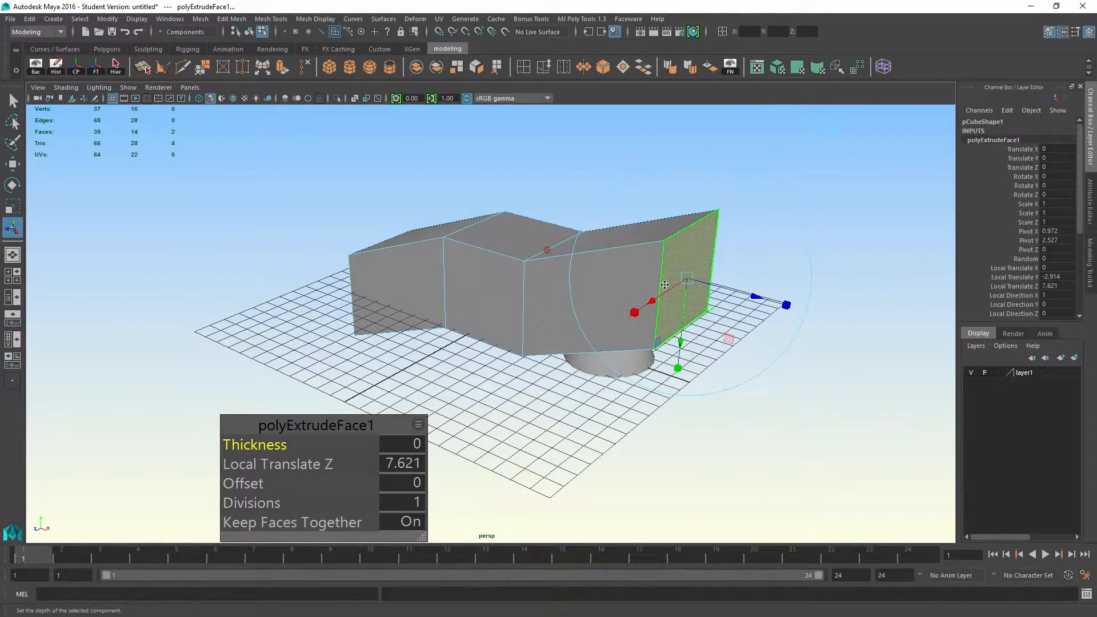
key(ctrl+z)
key(ctrl+z)
key(ctrl+z)
key(ctrl+z)
key(ctrl+z)
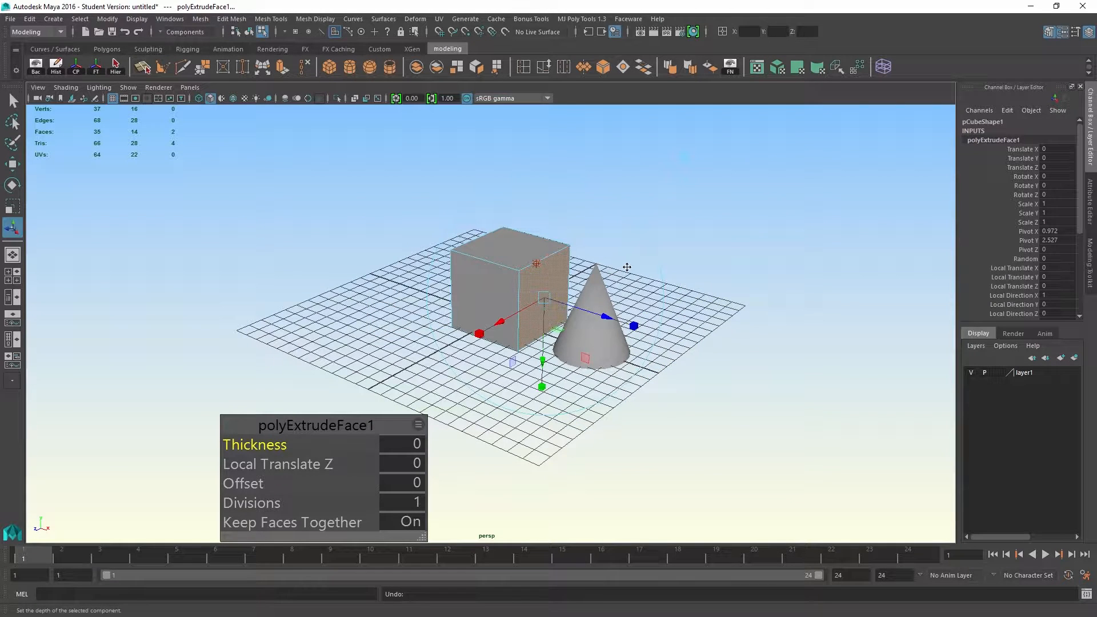
key(q)
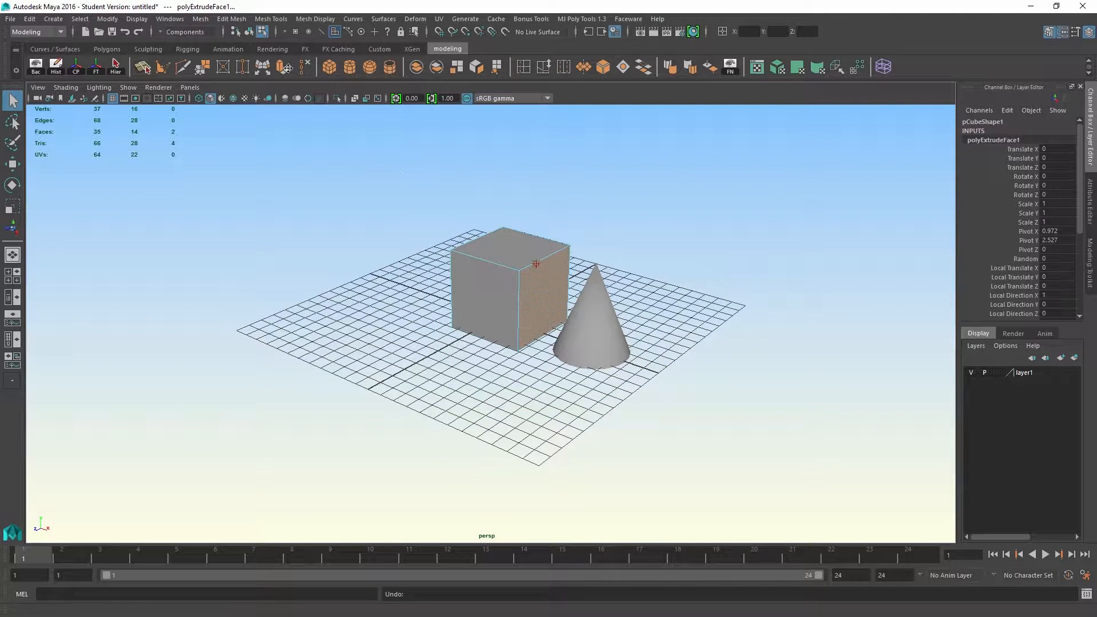
- Return the cube from face selection to object mode and select the whole cube
click(205, 20)
click(205, 19)
right_drag(522, 282, 588, 261)
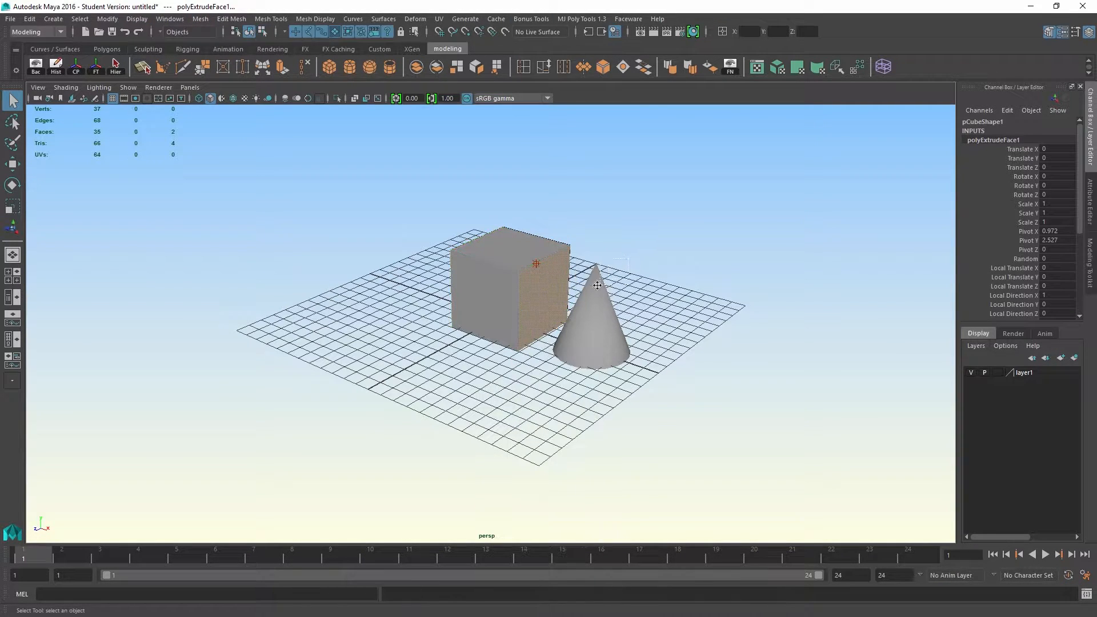
click(597, 286)
click(516, 234)
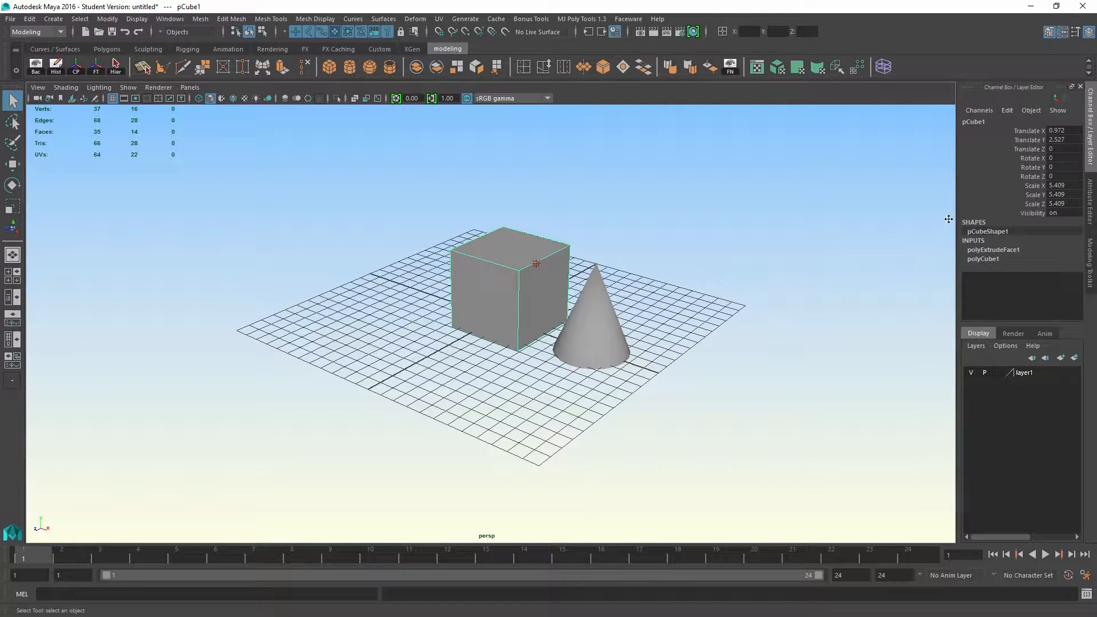
- Set the cube's Subdivisions Depth to 4 in its polyCube1 construction inputs
click(599, 323)
click(484, 303)
click(984, 258)
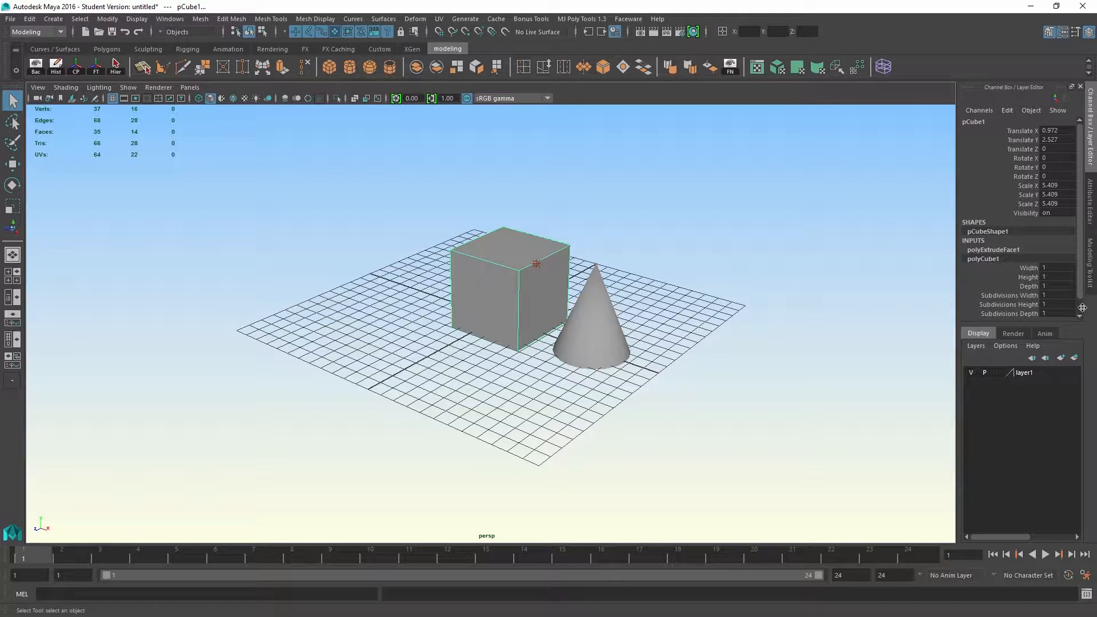
scroll(1080, 307, down, 1)
click(982, 298)
mouse_move(776, 286)
middle_down()
mouse_move(761, 281)
mouse_move(780, 280)
middle_up()
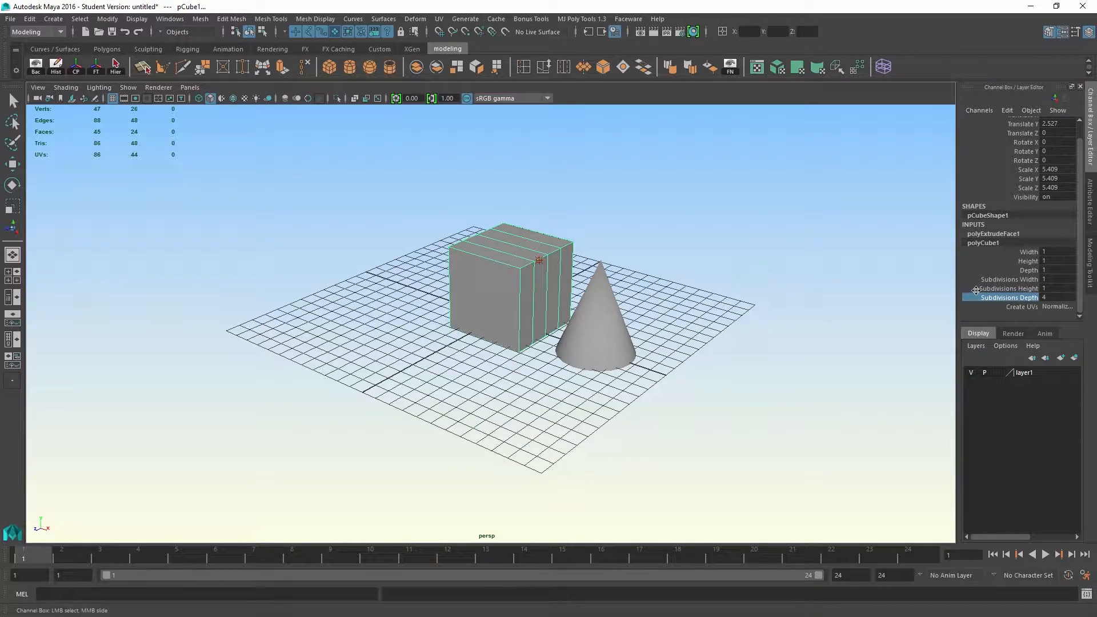
alt+right_drag(800, 289, 863, 317)
alt+drag(862, 316, 825, 329)
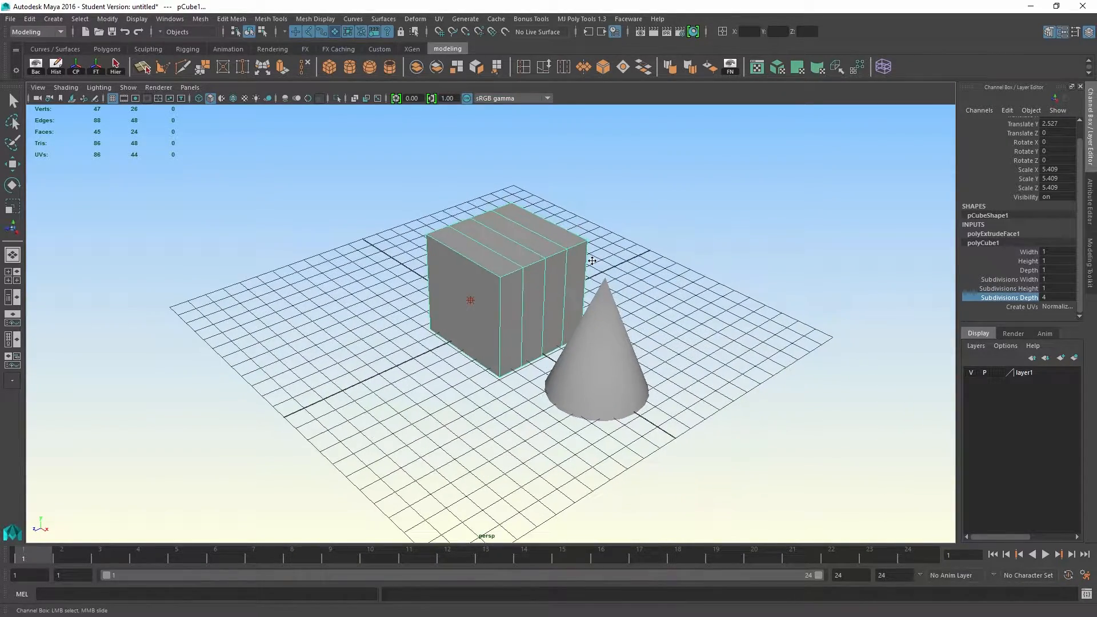
alt+drag(640, 275, 634, 269)
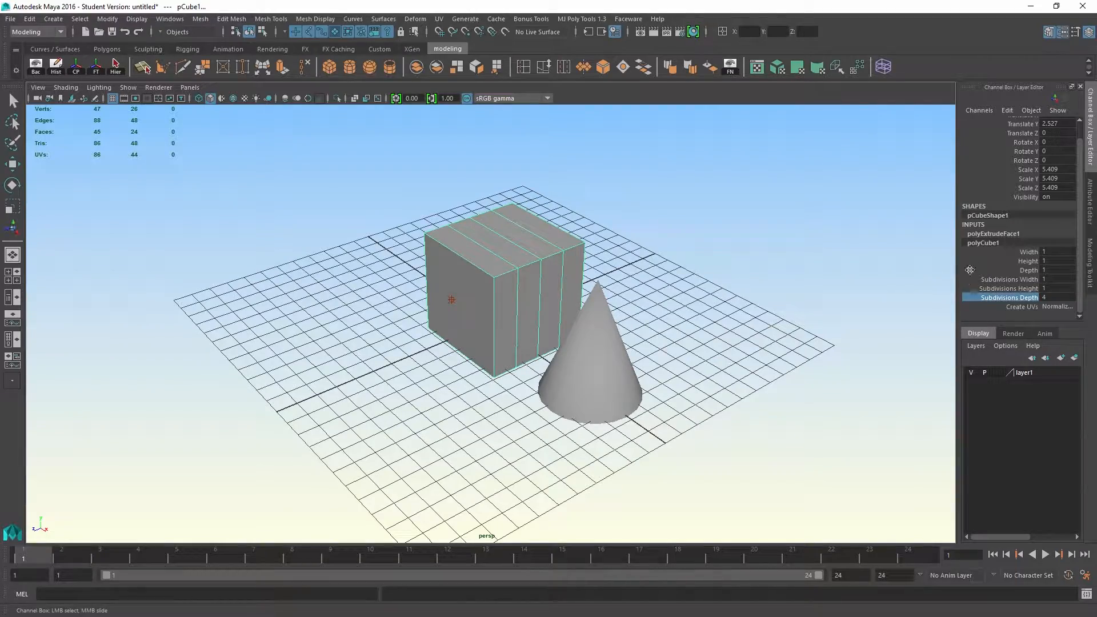
- Select the cone and turn off the Poly Count heads-up display
alt+drag(696, 268, 734, 242)
click(647, 242)
alt+drag(205, 188, 234, 169)
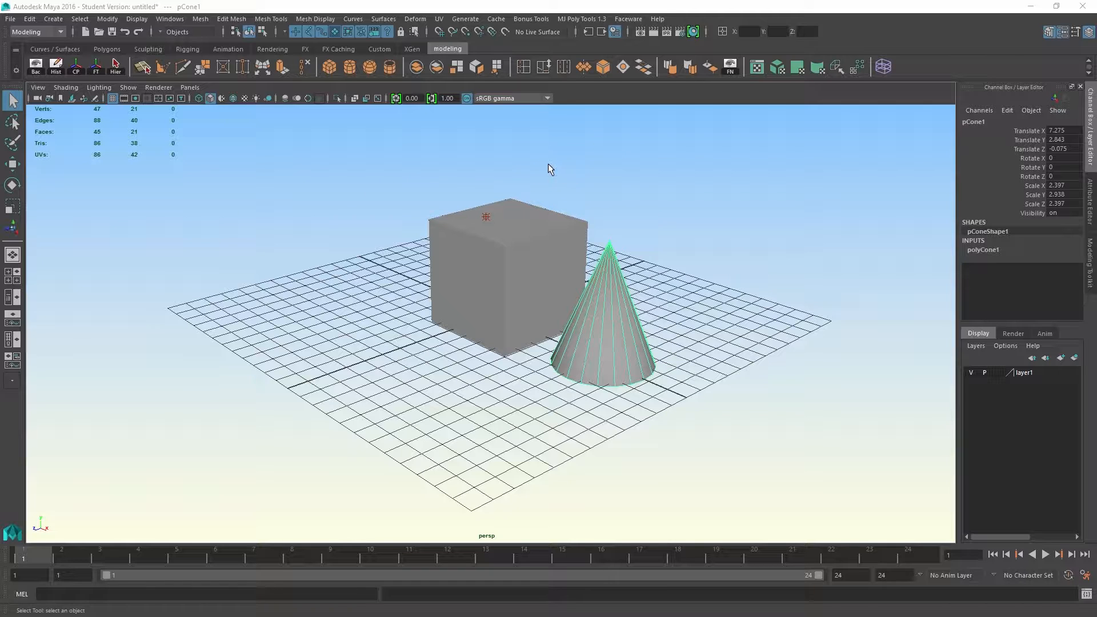
click(146, 20)
mouse_move(172, 60)
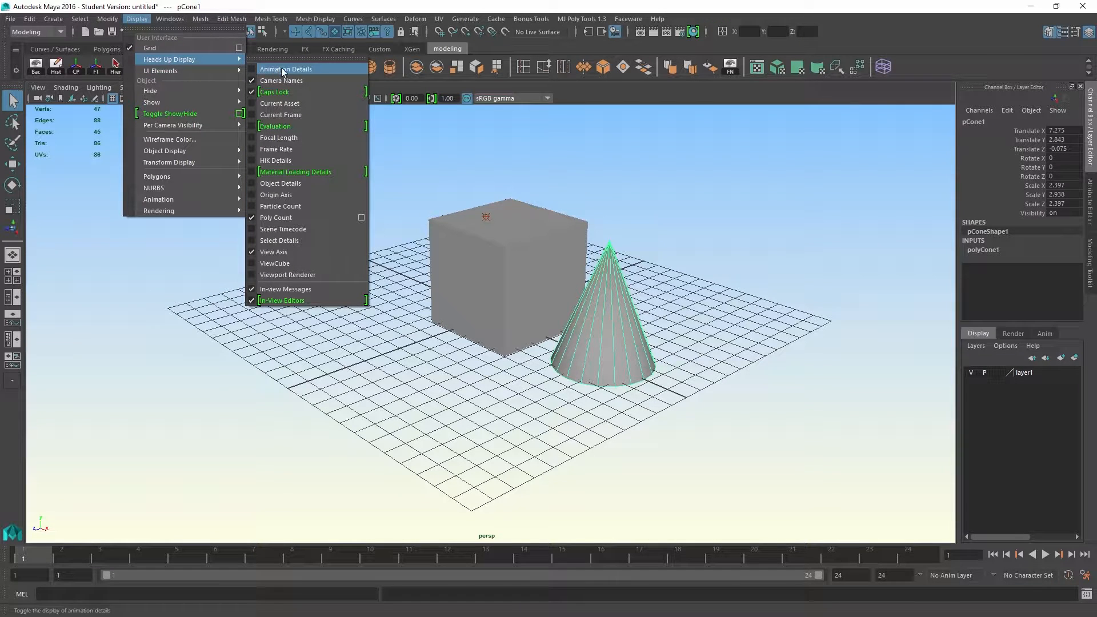
click(252, 219)
click(367, 224)
- Select the cube and the cone together in the perspective view
alt+drag(396, 215, 406, 249)
drag(537, 182, 623, 273)
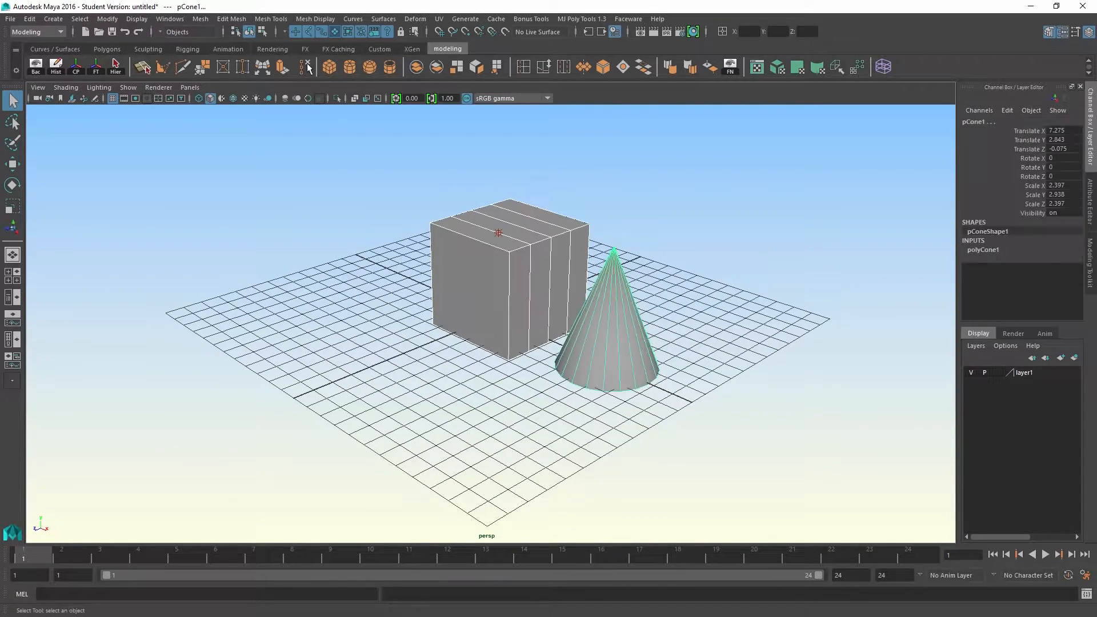
- Turn on the Poly Count heads-up display for the selected cube and cone
click(136, 19)
mouse_move(178, 60)
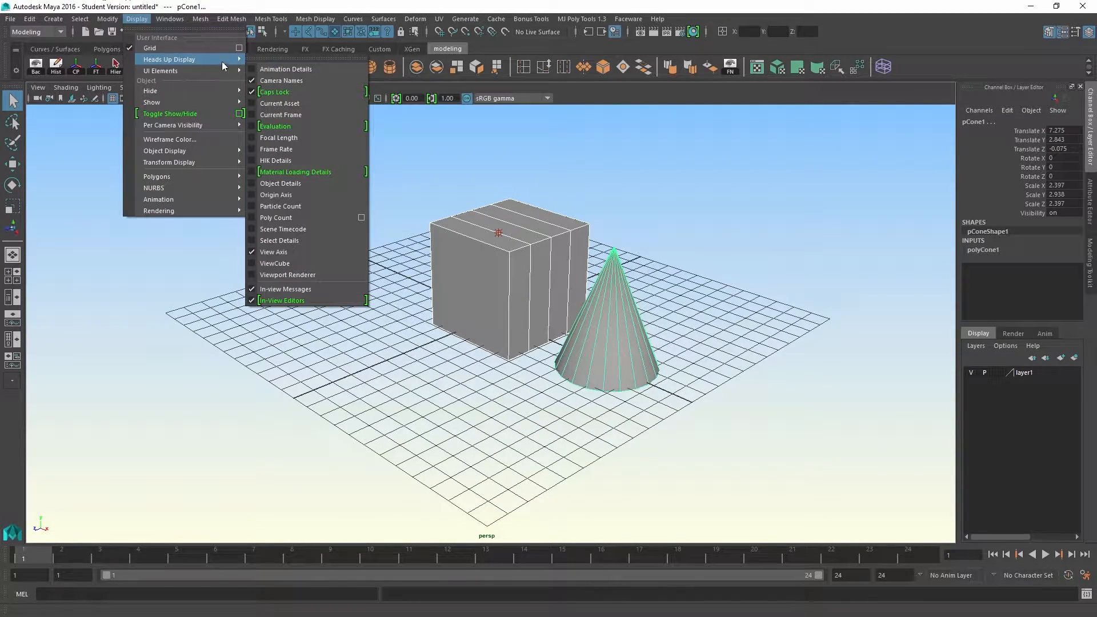
click(271, 217)
alt+drag(264, 215, 286, 222)
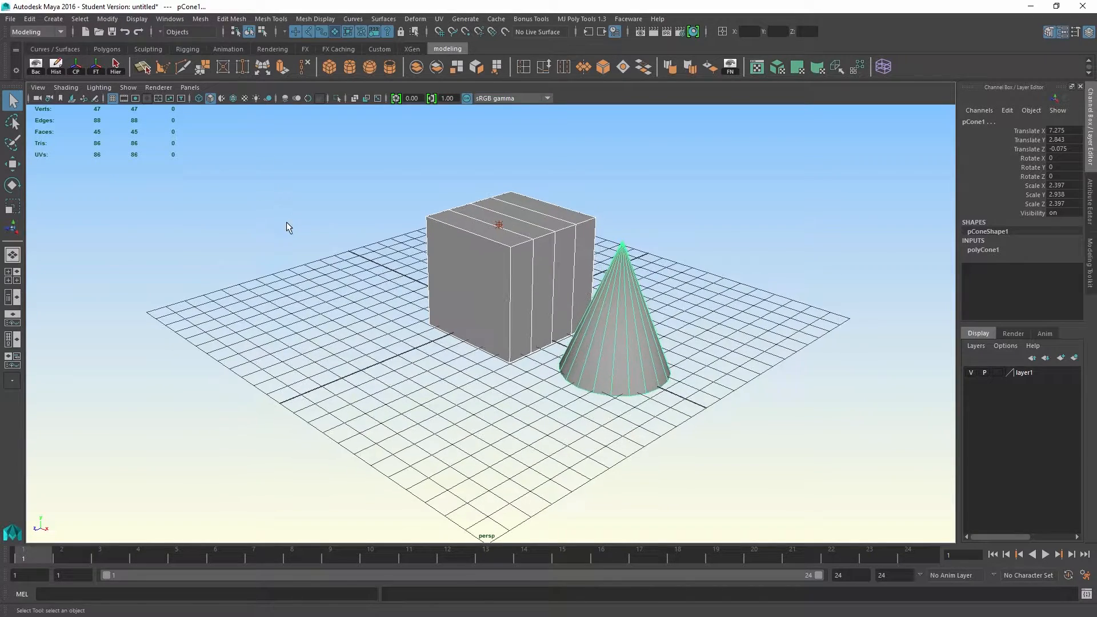
alt+middle_drag(242, 228, 221, 239)
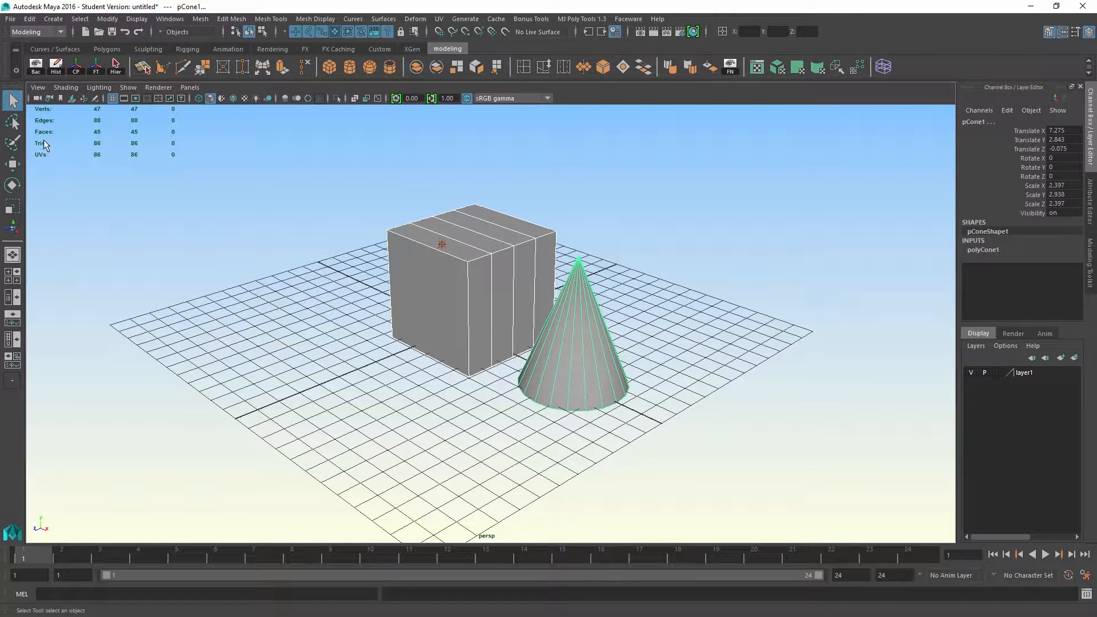
- Clear the joint selection and select only the cone in object mode
alt+drag(502, 255, 466, 253)
right_drag(450, 265, 449, 288)
alt+drag(549, 297, 614, 275)
right_drag(620, 233, 652, 214)
click(644, 197)
click(612, 234)
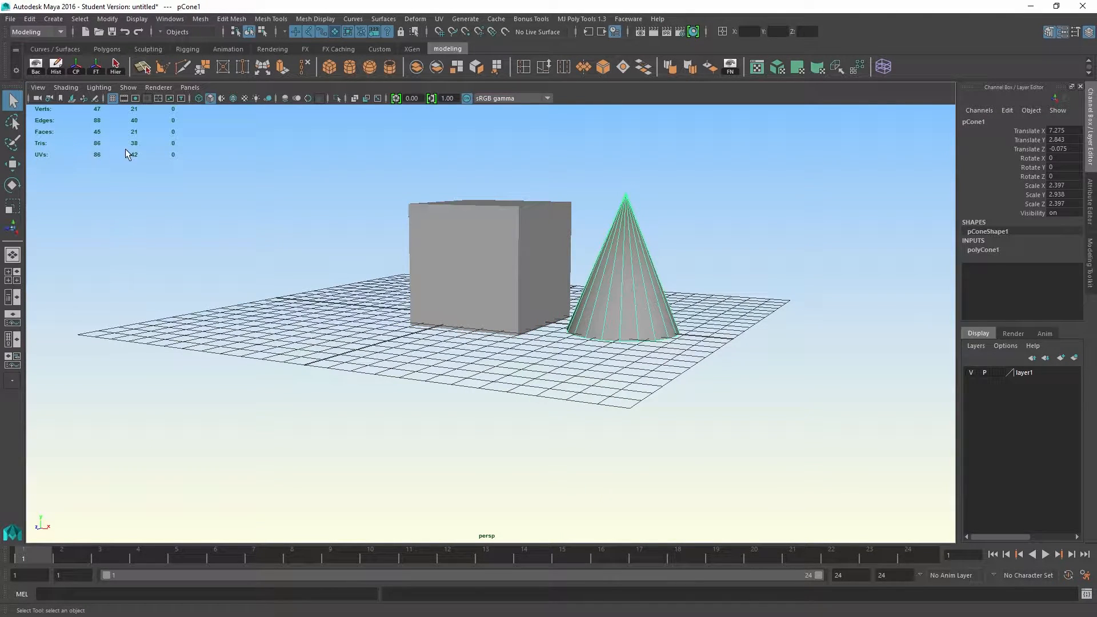
alt+drag(225, 185, 200, 204)
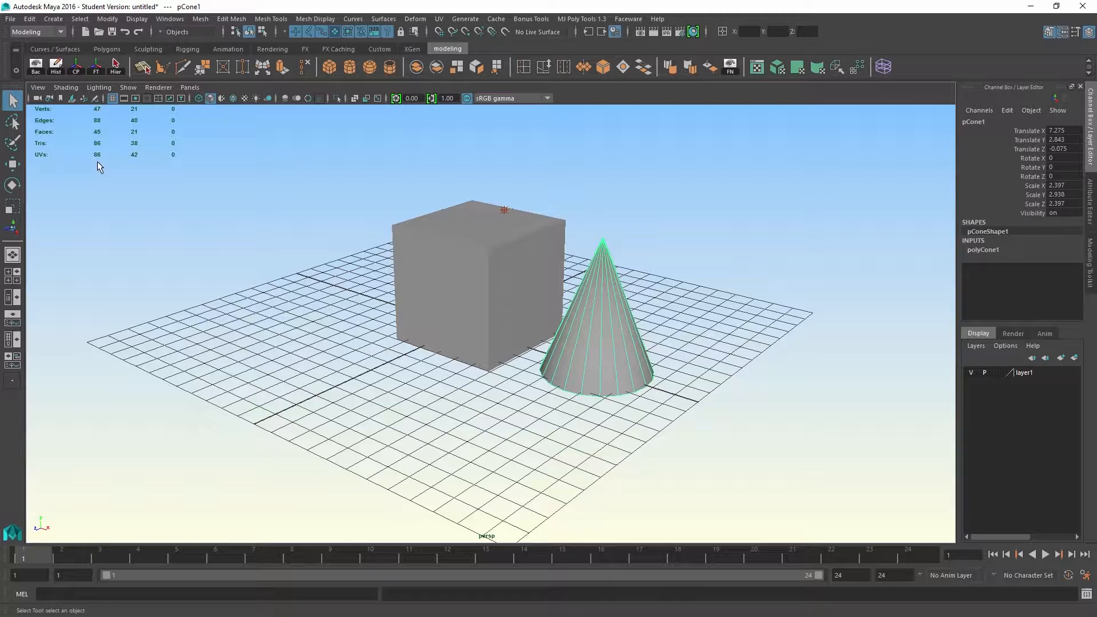
alt+drag(404, 292, 366, 314)
alt+drag(517, 275, 670, 236)
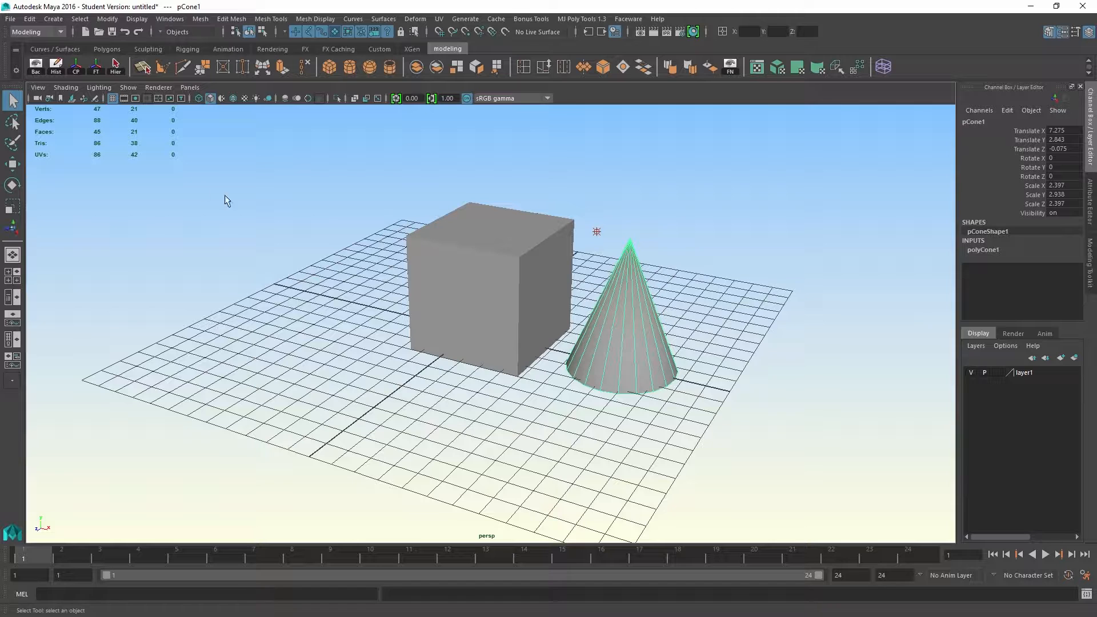
- Put the cone in face selection mode and select faces on its side
right_drag(619, 305, 705, 260)
click(629, 311)
click(648, 299)
right_drag(646, 277, 653, 316)
alt+drag(329, 276, 310, 277)
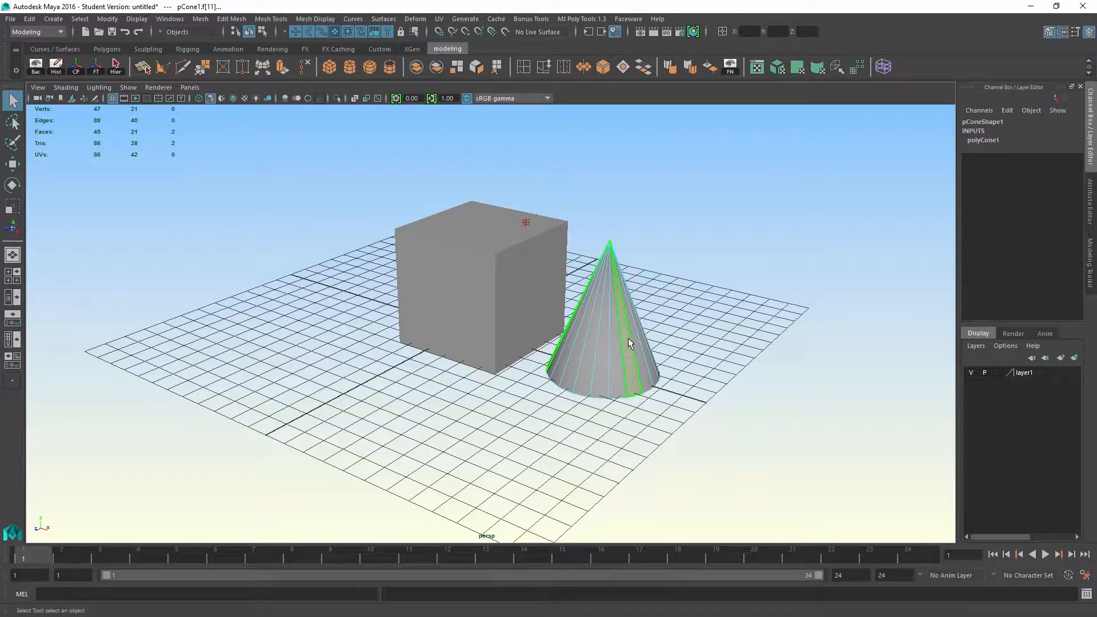
scroll(640, 320, up, 1)
- Switch the cone to vertex mode and select all of its vertices
right_drag(646, 276, 601, 277)
alt+drag(597, 281, 617, 266)
alt+drag(695, 356, 714, 369)
drag(775, 464, 577, 217)
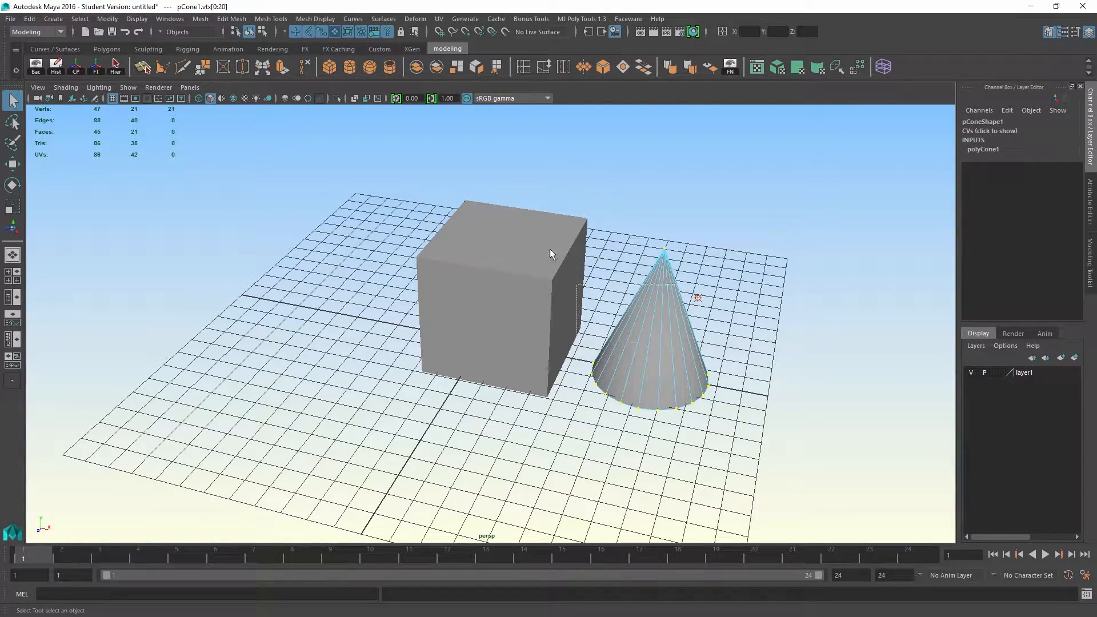
- Switch the cube to vertex mode and select all of its vertices
click(488, 249)
click(421, 213)
right_drag(506, 240, 448, 237)
drag(352, 132, 628, 446)
alt+drag(472, 376, 283, 334)
alt+drag(479, 305, 437, 312)
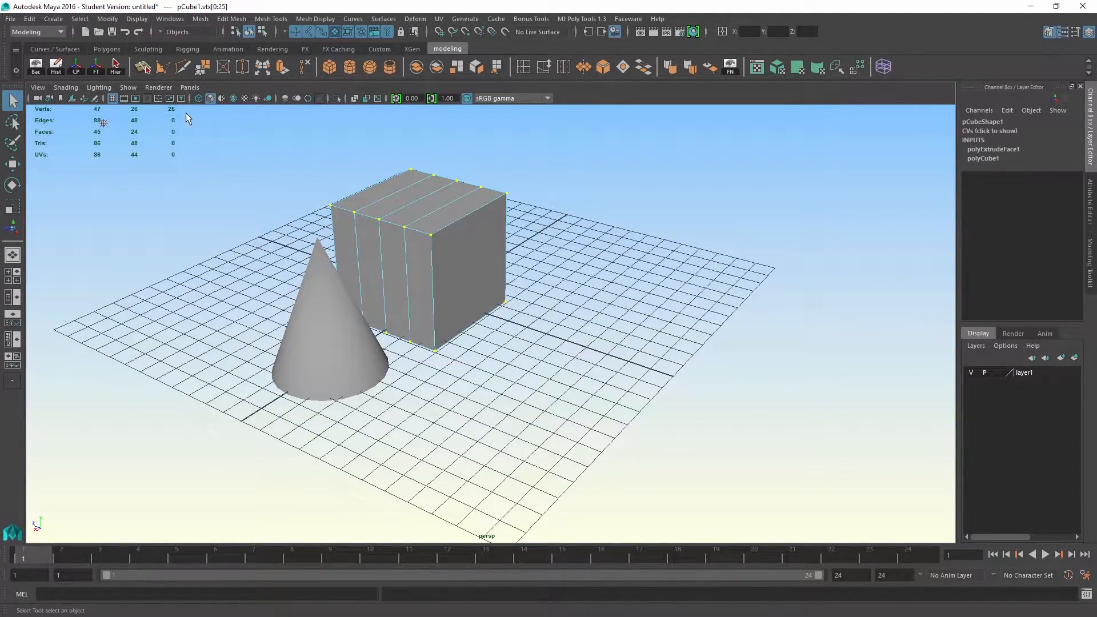
alt+drag(447, 173, 280, 137)
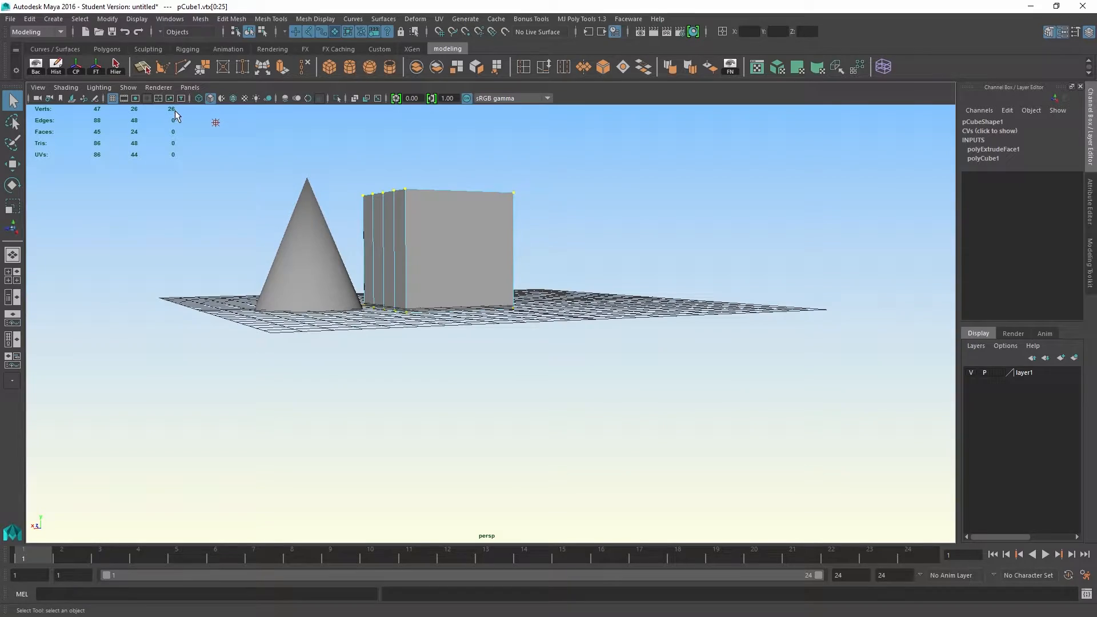
- Clear the vertex selection and return the cube to object mode, selecting it as a whole
alt+drag(467, 181, 380, 181)
alt+drag(513, 231, 516, 249)
click(569, 236)
right_click(510, 194)
right_drag(510, 195, 551, 180)
click(474, 184)
- Put the cube back in vertex mode and select the vertices along its upper edges
alt+drag(473, 199, 427, 202)
right_drag(421, 198, 377, 186)
alt+drag(422, 214, 392, 202)
drag(367, 156, 533, 208)
alt+drag(446, 227, 492, 251)
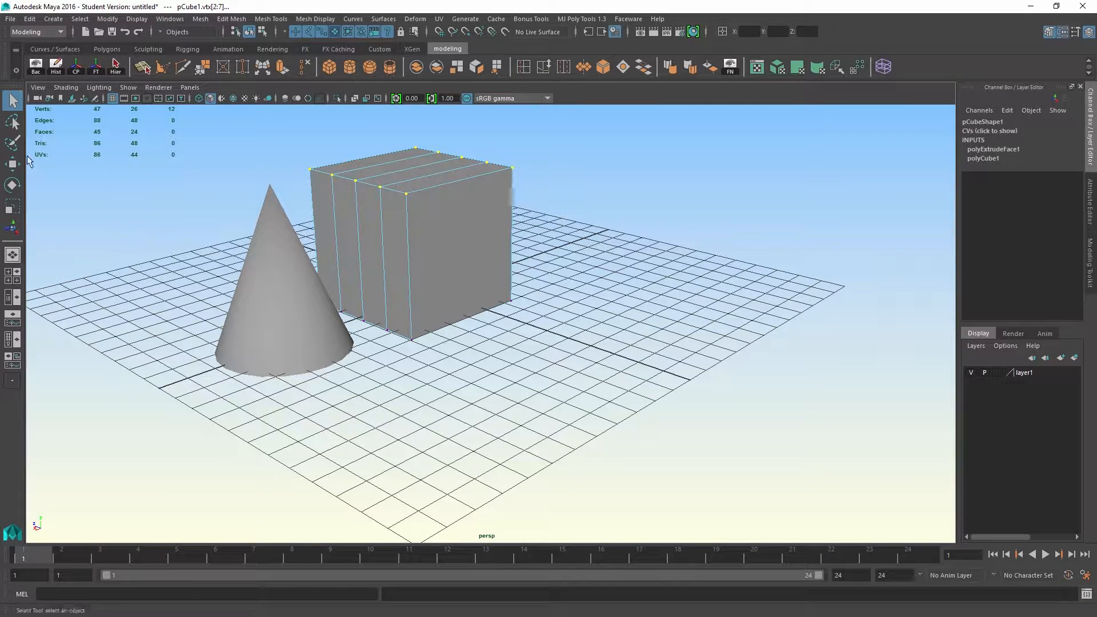
- Activate the Rotate Tool and display the Tool Settings, reopening them through the interface's UI elements after closing them
double_click(13, 185)
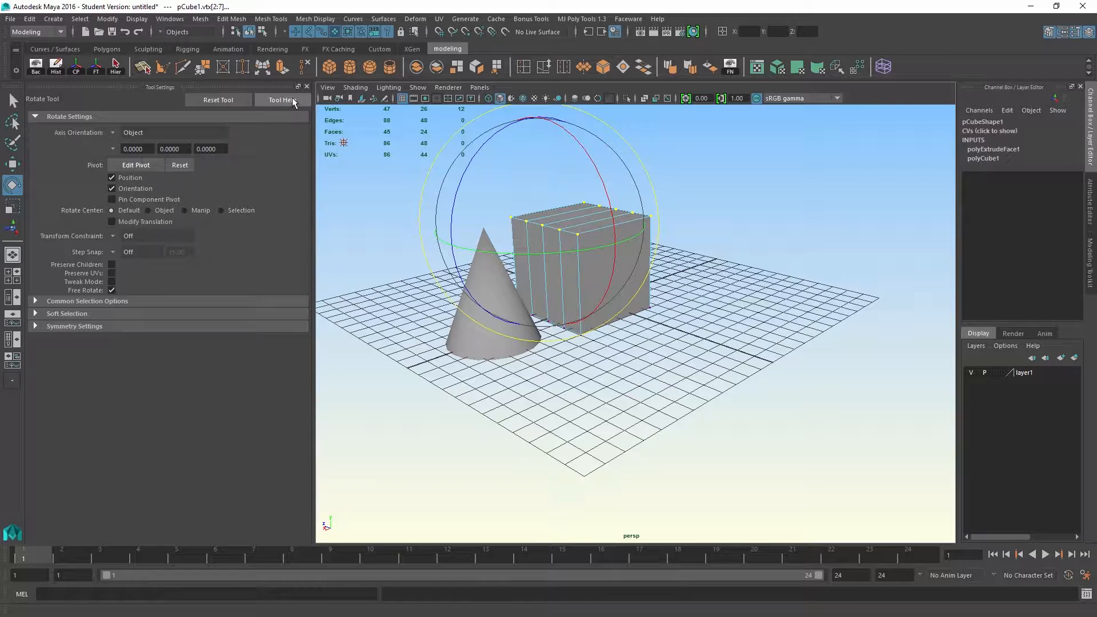
click(307, 87)
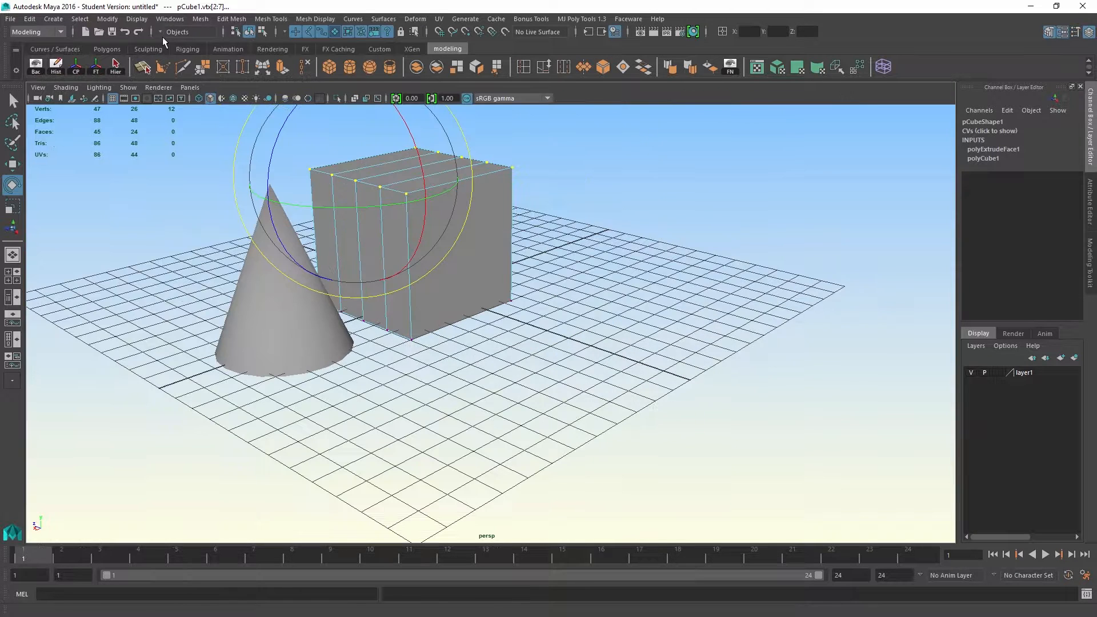
click(138, 19)
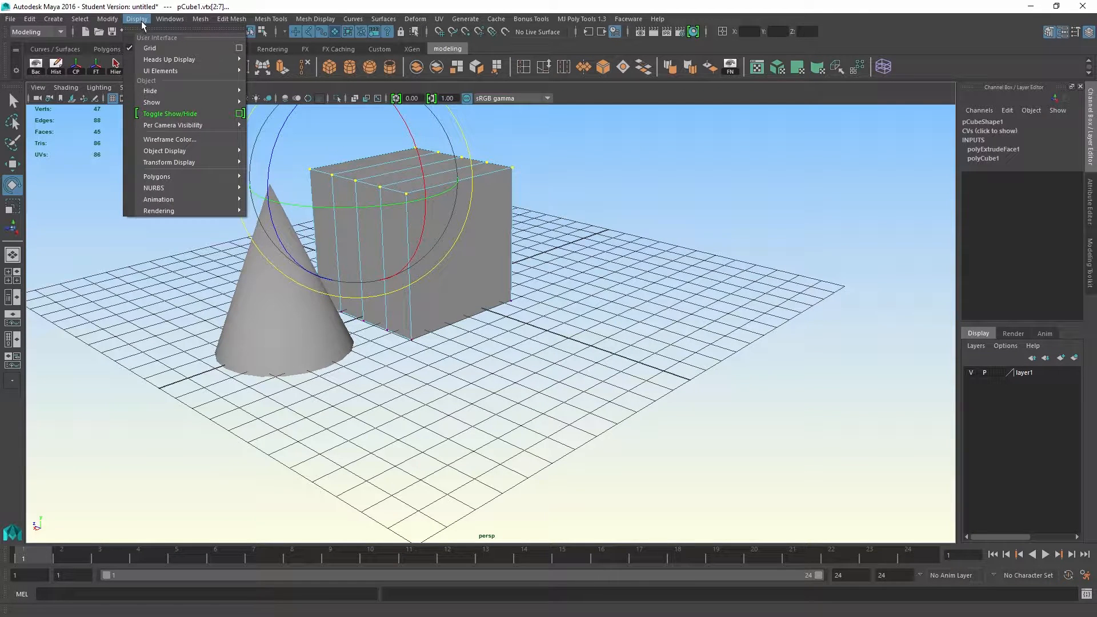
mouse_move(217, 71)
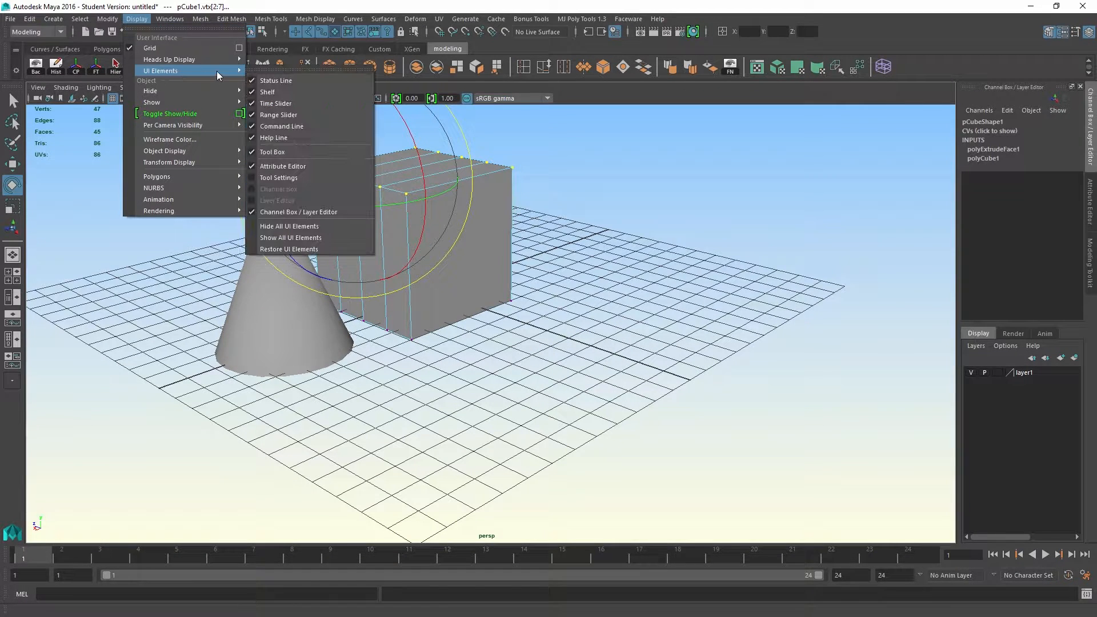
click(250, 178)
scroll(629, 337, up, 3)
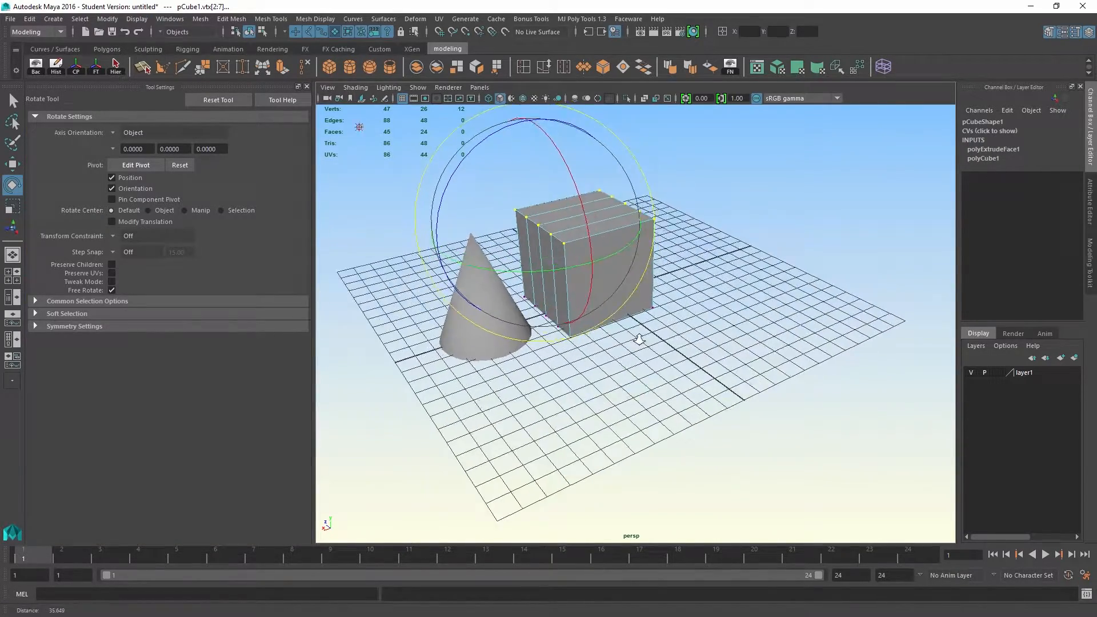
scroll(629, 337, up, 5)
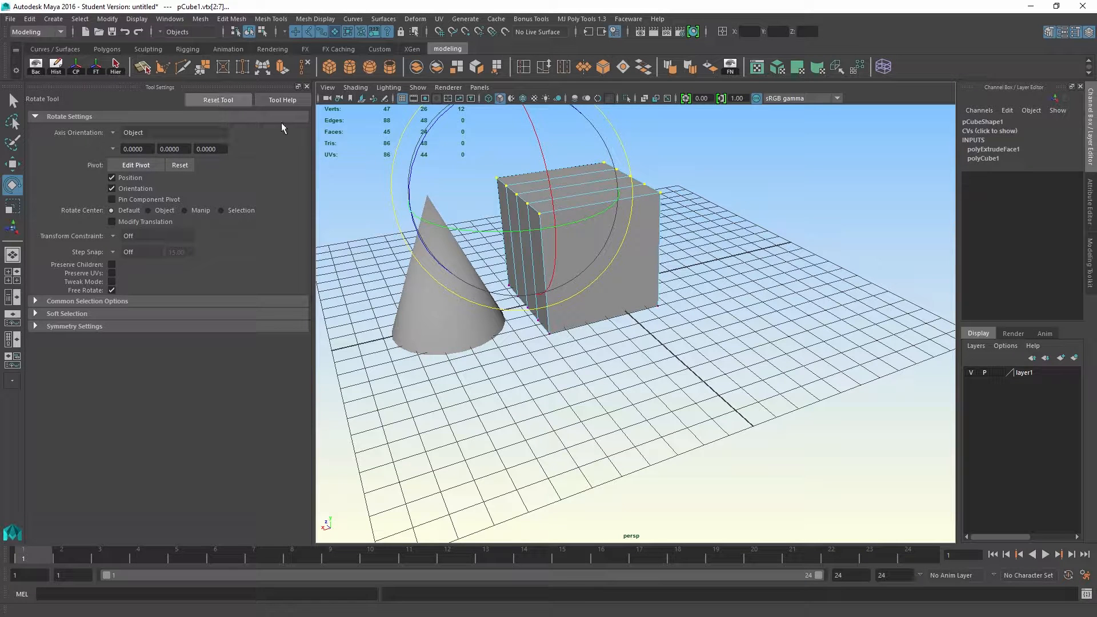
- Reset the Rotate Tool and reselect the cube's upper vertices on the side nearest the cone
click(848, 292)
drag(707, 214, 489, 154)
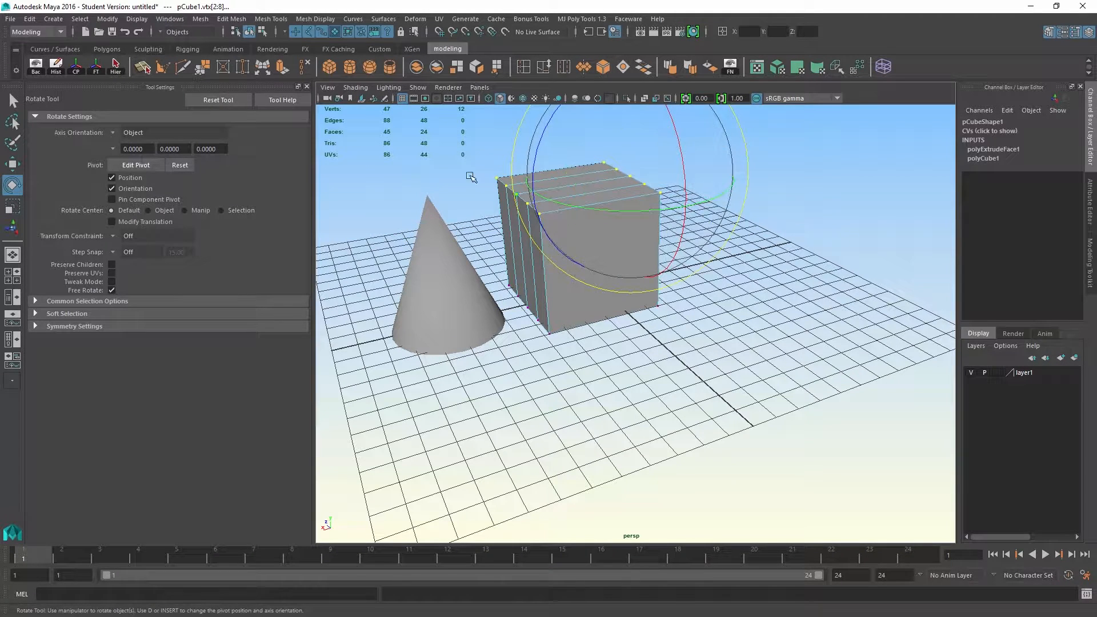
click(217, 100)
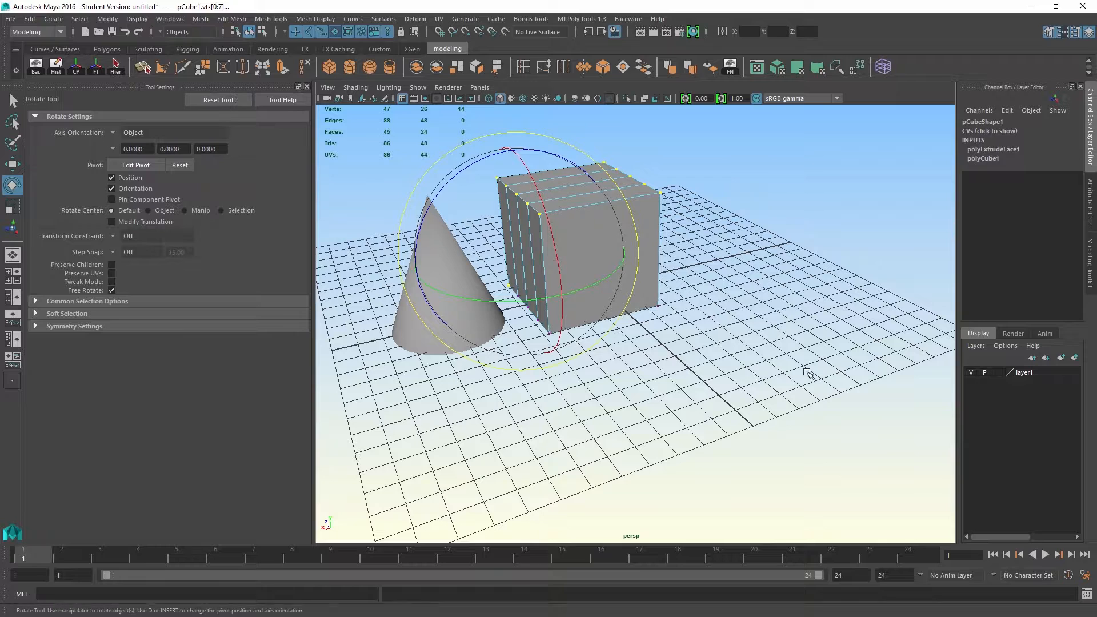
drag(481, 144, 683, 230)
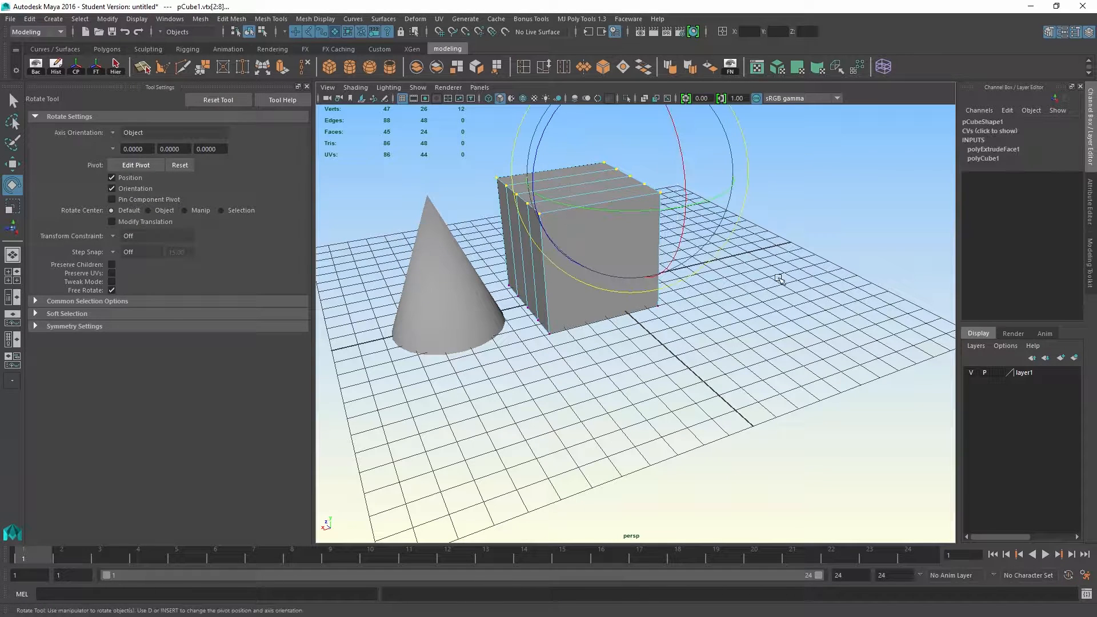
click(737, 357)
drag(487, 163, 547, 222)
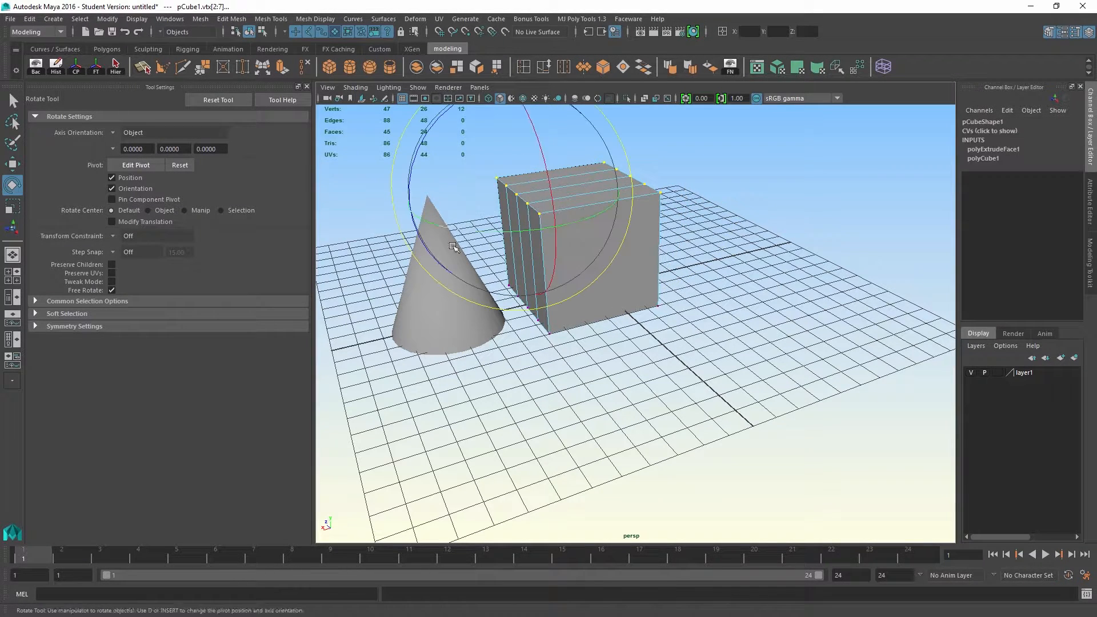
- Examine the Symmetry Settings of the Rotate, Move and Scale tools, including the list of symmetry axes
click(33, 326)
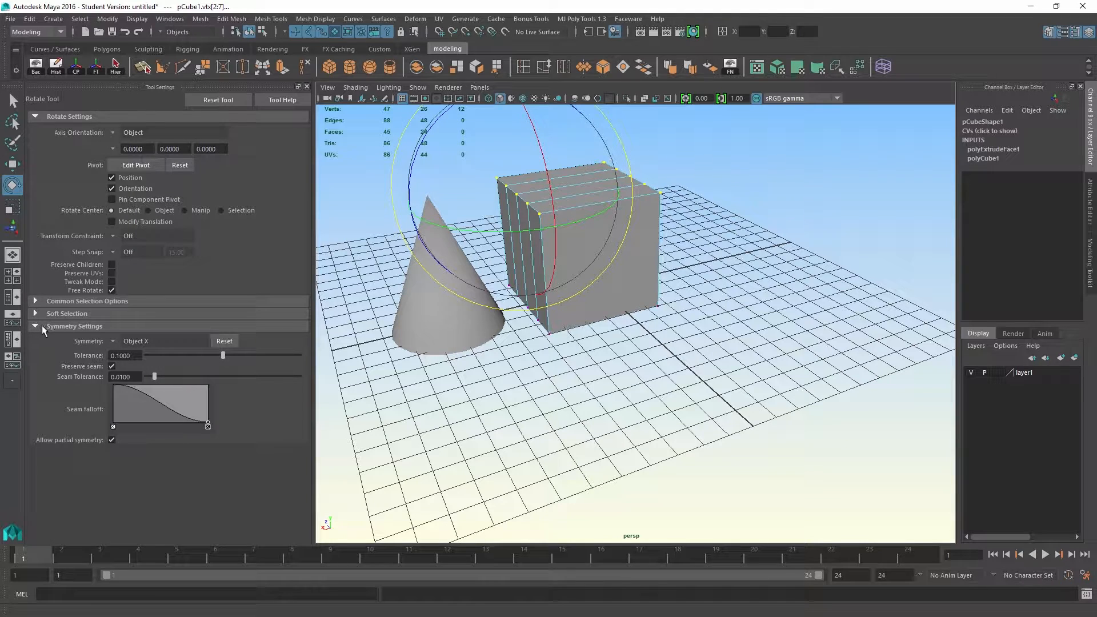
click(12, 164)
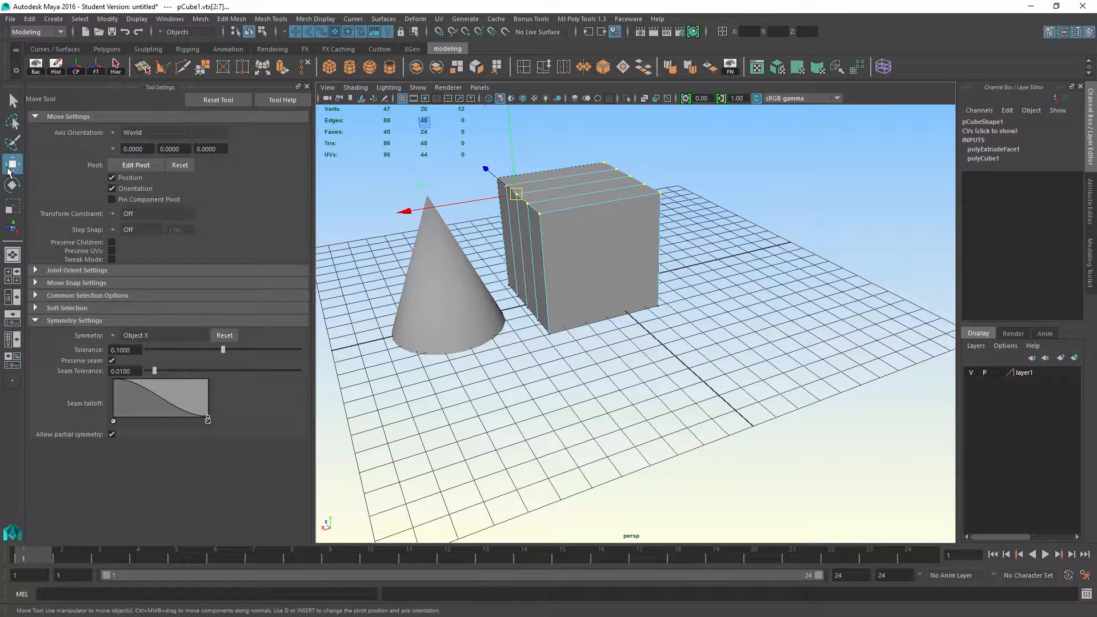
click(12, 185)
click(12, 206)
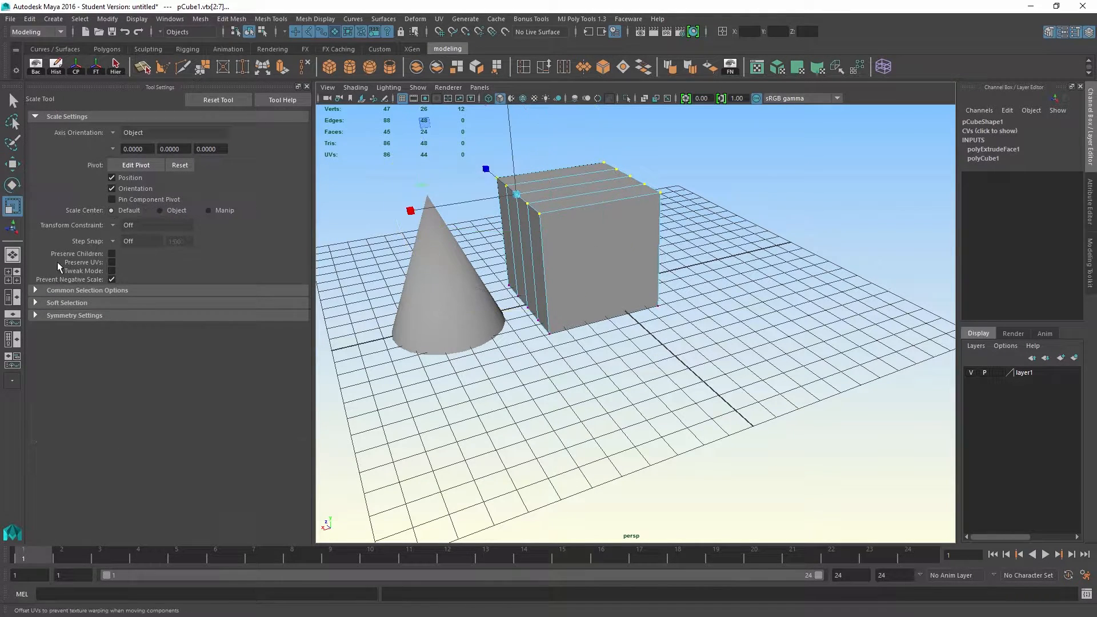
click(36, 315)
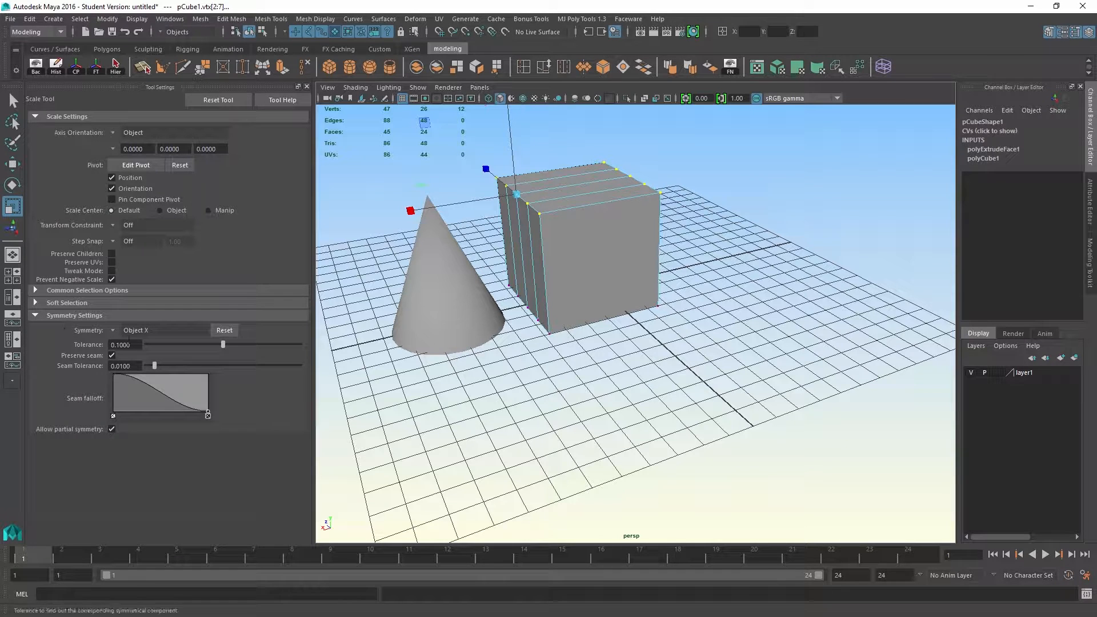
click(112, 328)
click(118, 332)
- Try moving a few of the cube's upper vertices downward with the Move Tool, and undo the move
click(746, 322)
drag(586, 117, 633, 207)
key(w)
drag(655, 147, 655, 182)
alt+drag(791, 280, 714, 281)
alt+middle_drag(715, 295, 646, 384)
alt+drag(646, 384, 869, 359)
key(ctrl+z)
- Return the cube to object mode, clear the selection and look through the Move Tool's symmetry options
right_drag(675, 276, 732, 259)
click(392, 310)
click(111, 334)
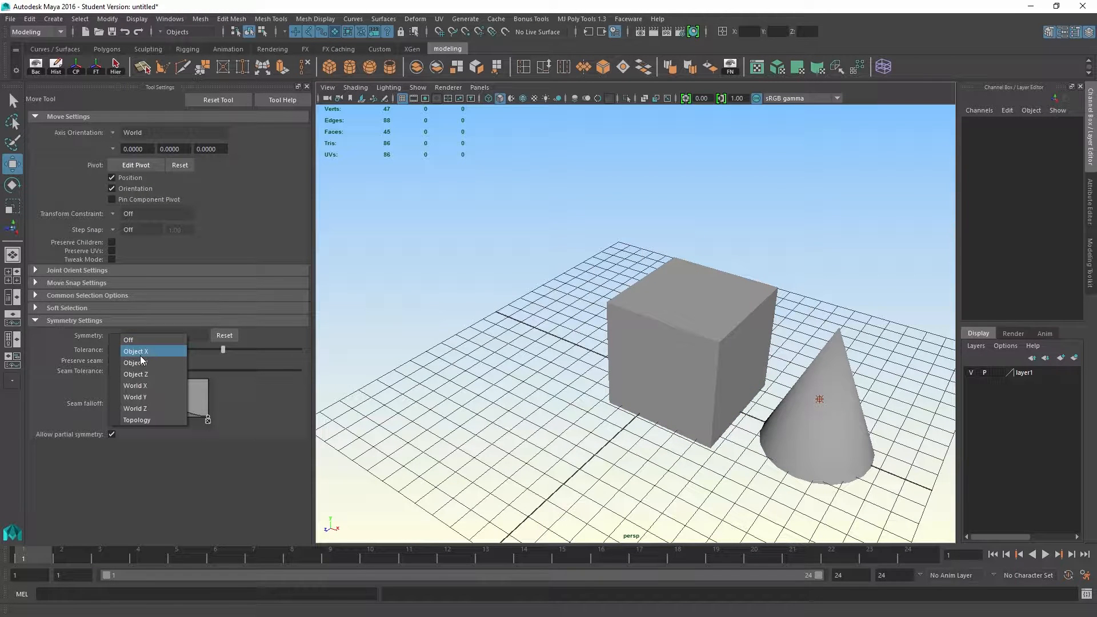
click(221, 346)
- Activate the Select Tool and select edges on the cube near the cone in edge mode
alt+drag(740, 303, 745, 291)
right_drag(731, 277, 731, 245)
key(q)
mouse_move(746, 285)
alt+mouse_down()
mouse_move(763, 299)
mouse_move(743, 276)
alt+mouse_up()
right_drag(743, 276, 729, 249)
click(744, 273)
shift+click(769, 290)
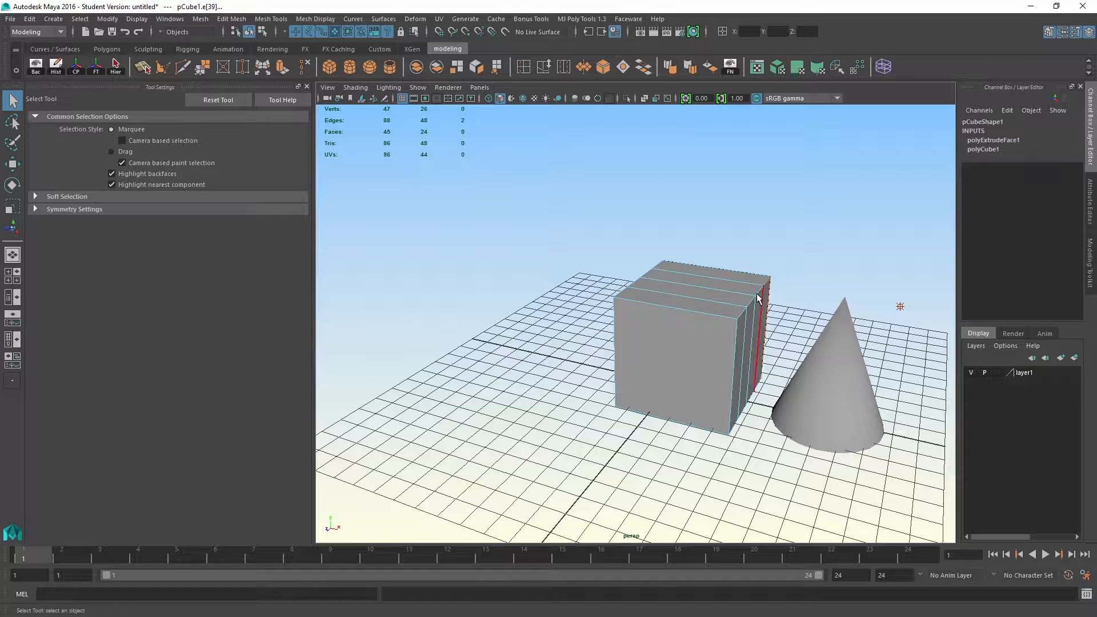
- Select the whole cube in object mode and close the Tool Settings
right_drag(760, 299, 790, 253)
click(633, 298)
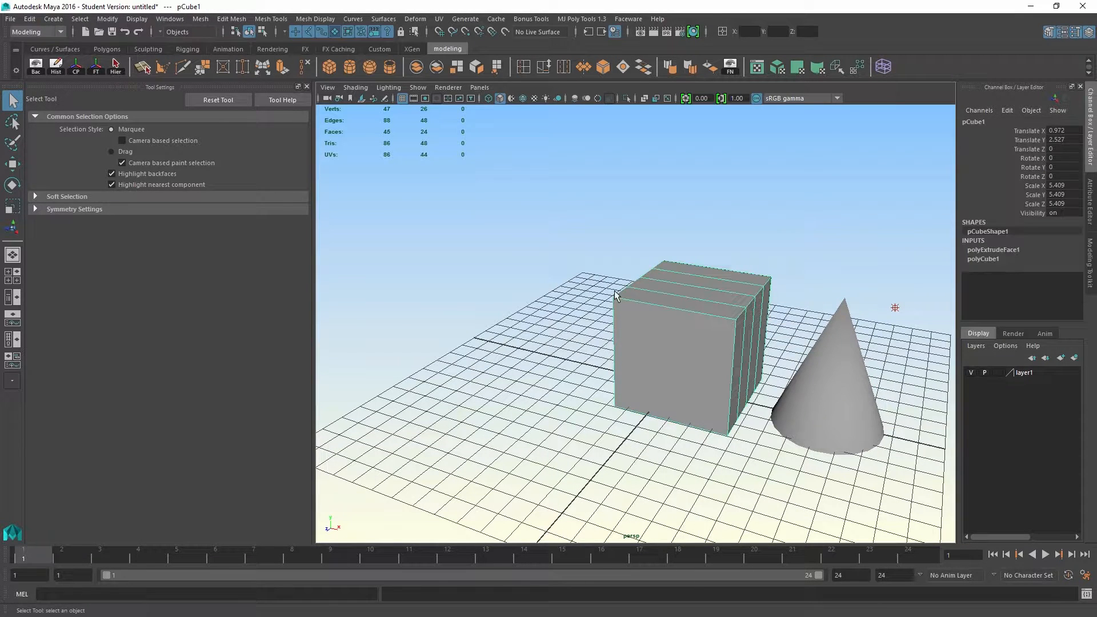
alt+drag(633, 298, 510, 267)
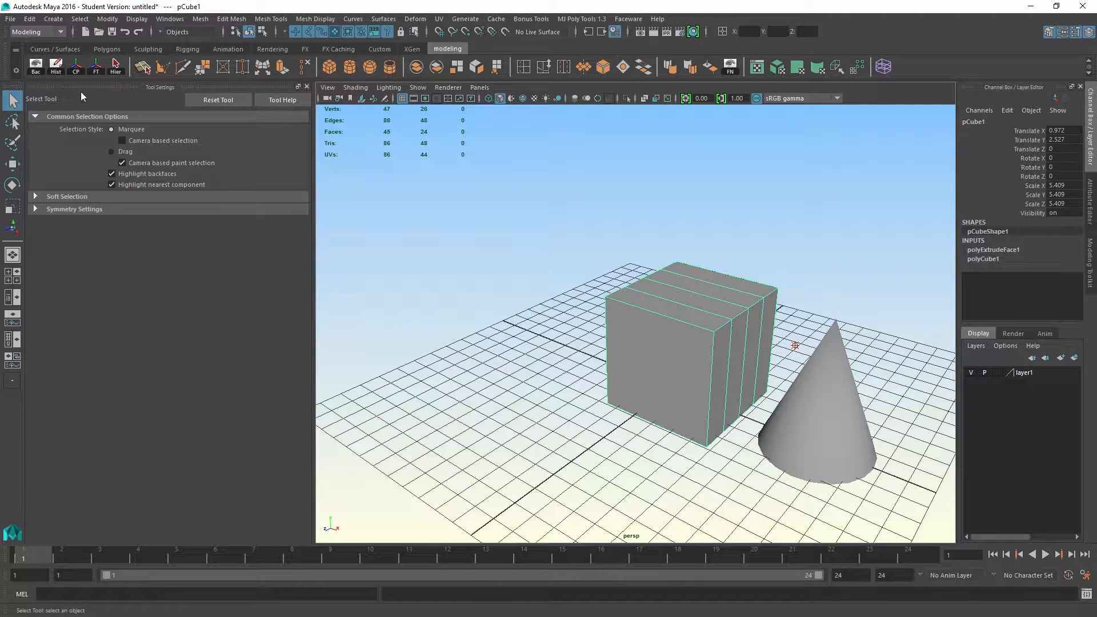
click(306, 85)
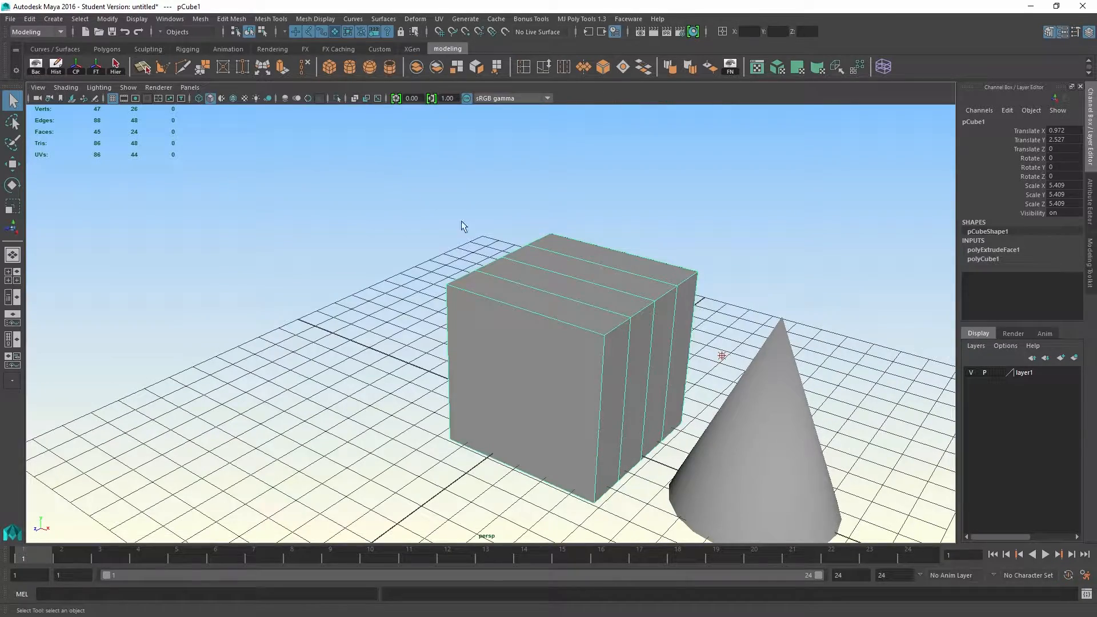
alt+middle_drag(441, 240, 343, 164)
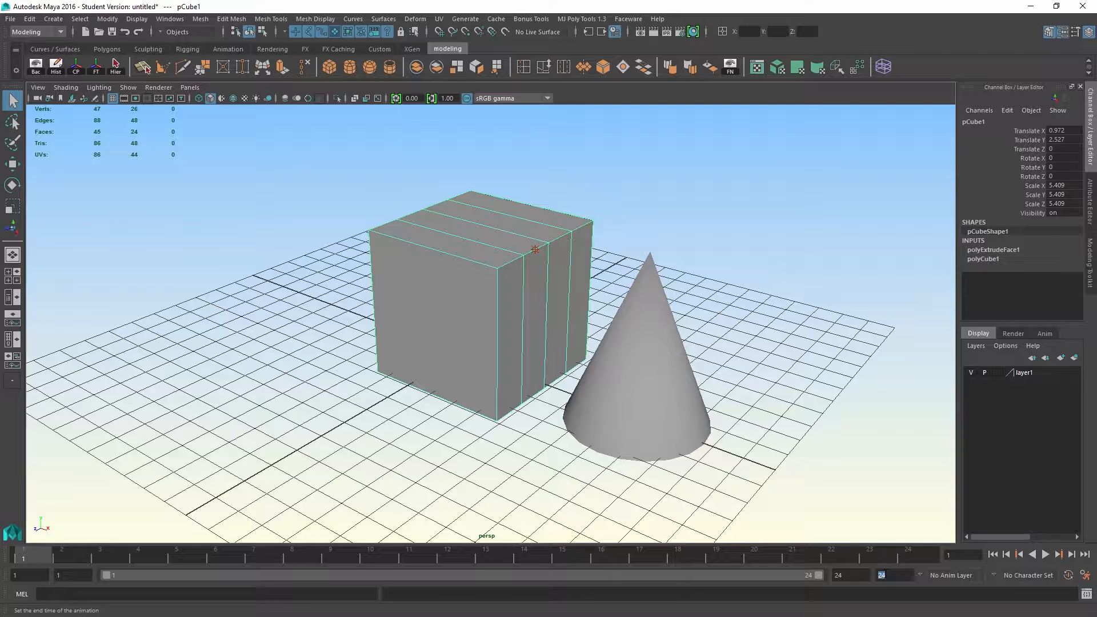
- Set the animation end time to 60 and the playback end time to 5
key(Return)
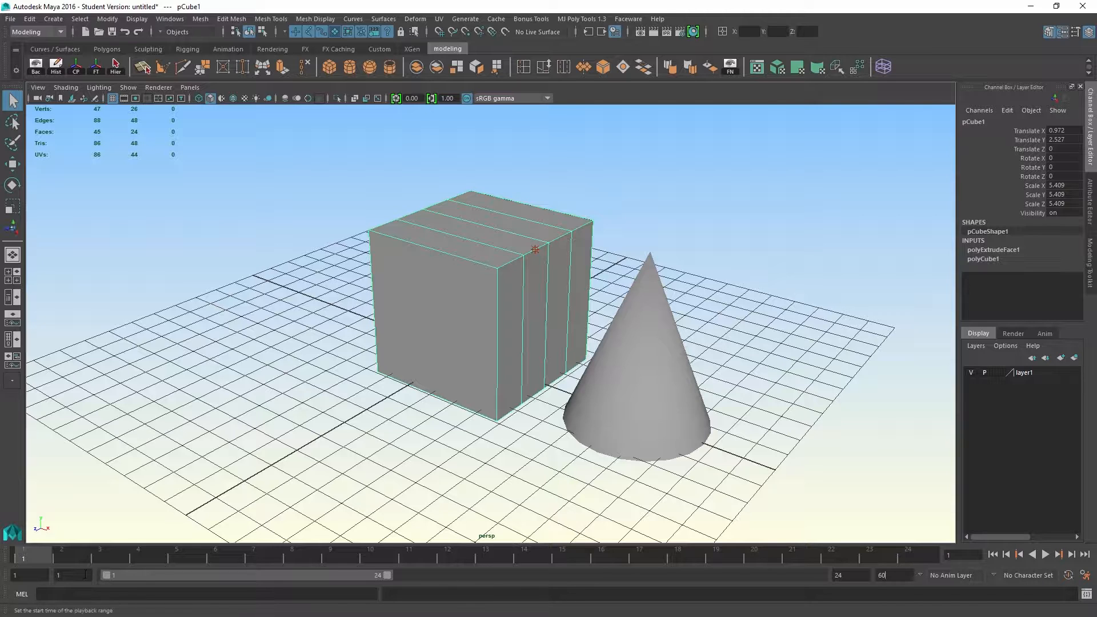
click(855, 575)
key(Return)
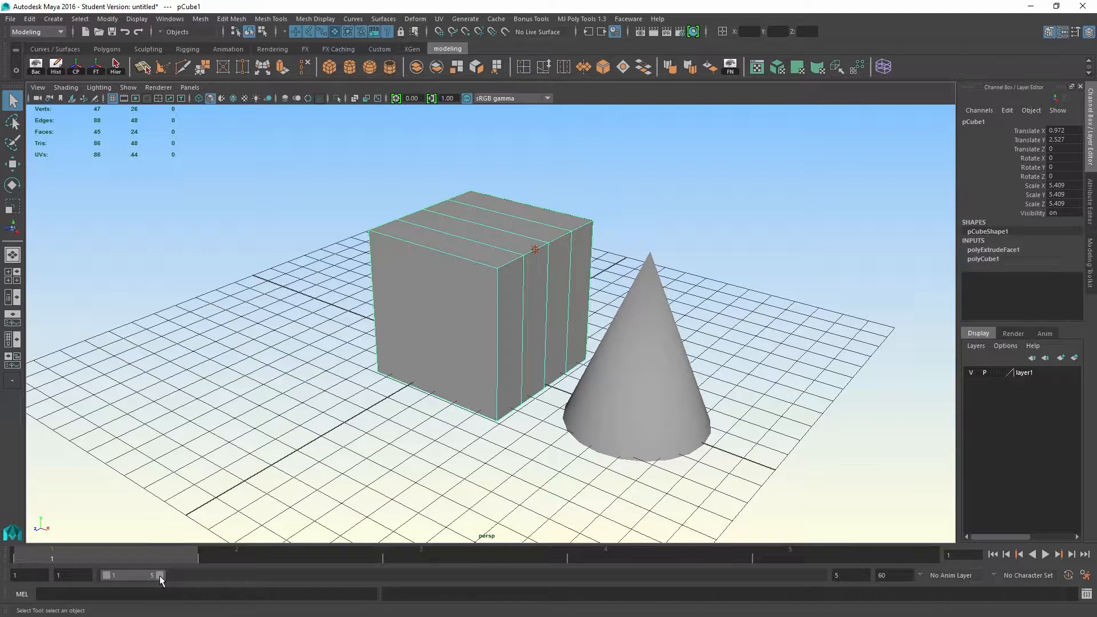
- Extend the playback range to end at frame 24 using the range slider
drag(159, 575, 357, 581)
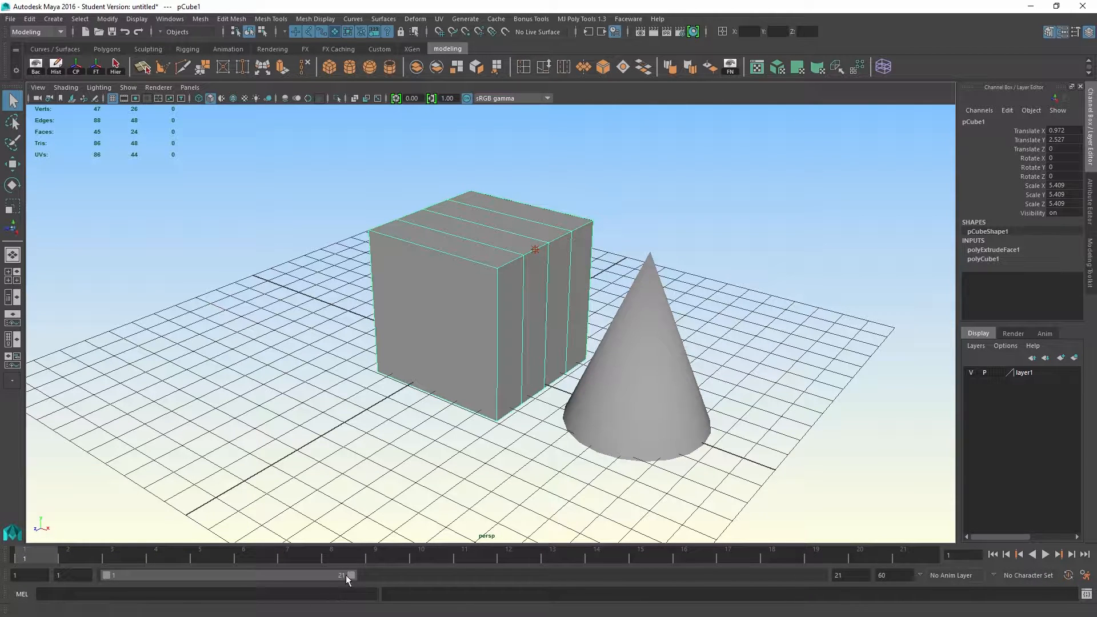
drag(358, 572, 396, 574)
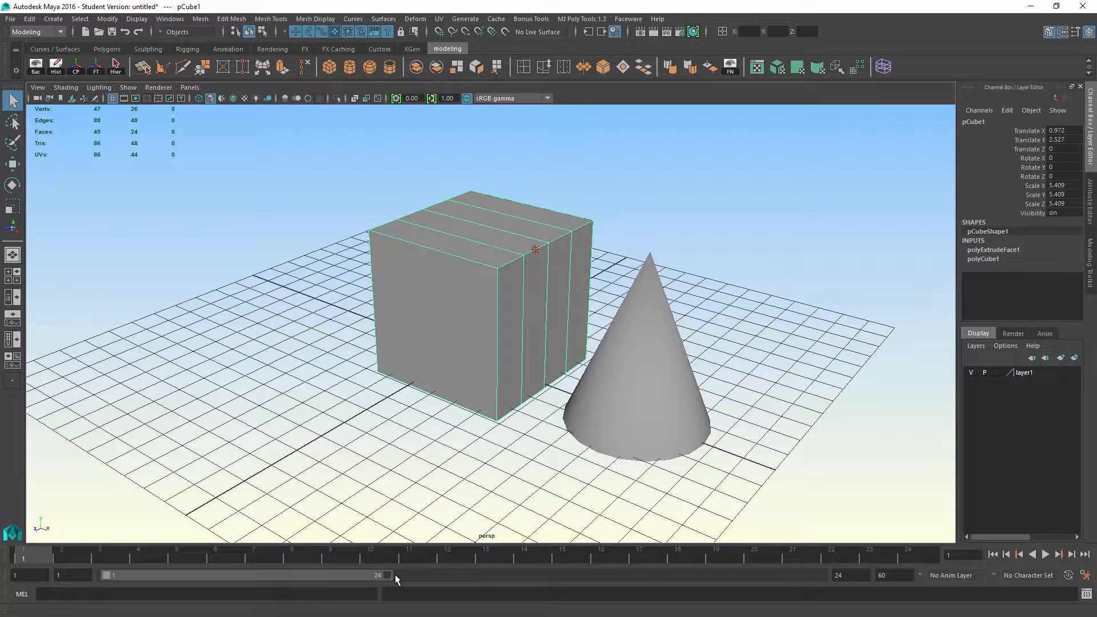
- Hide the Range Slider and the Time Slider from the interface
mouse_move(280, 577)
mouse_down()
mouse_move(738, 573)
mouse_move(454, 577)
mouse_move(286, 558)
mouse_up()
right_click(4, 555)
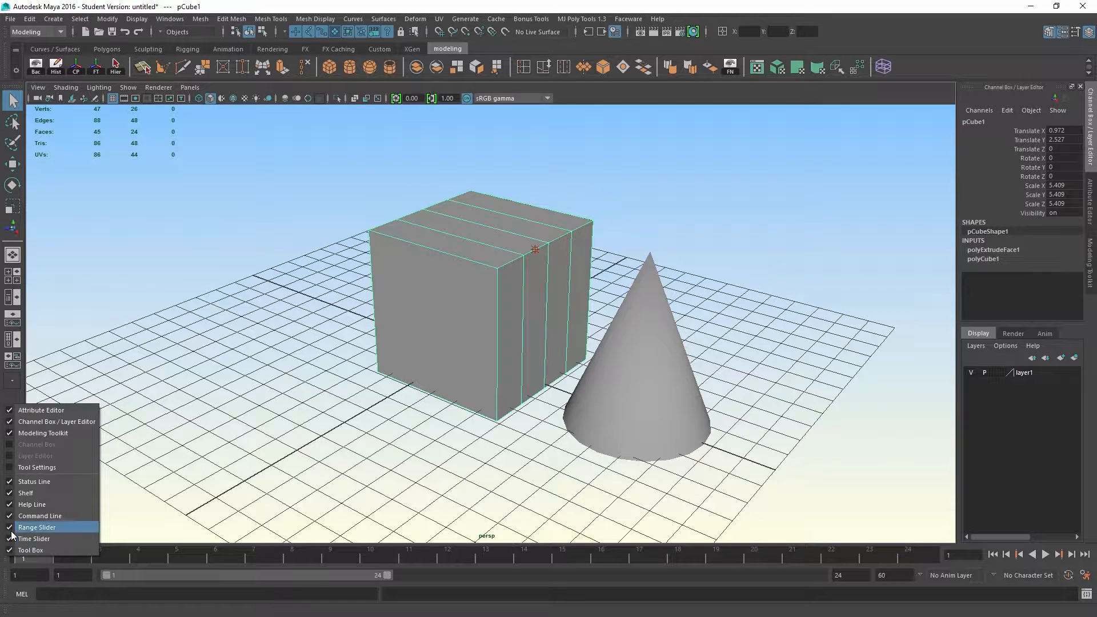
click(42, 524)
right_click(8, 567)
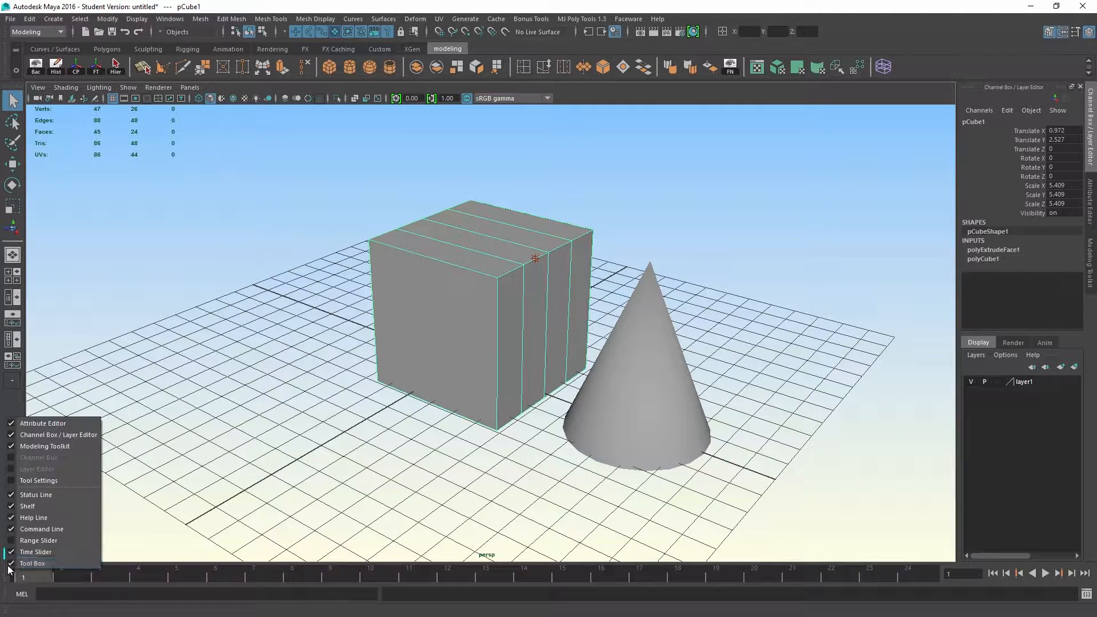
click(42, 540)
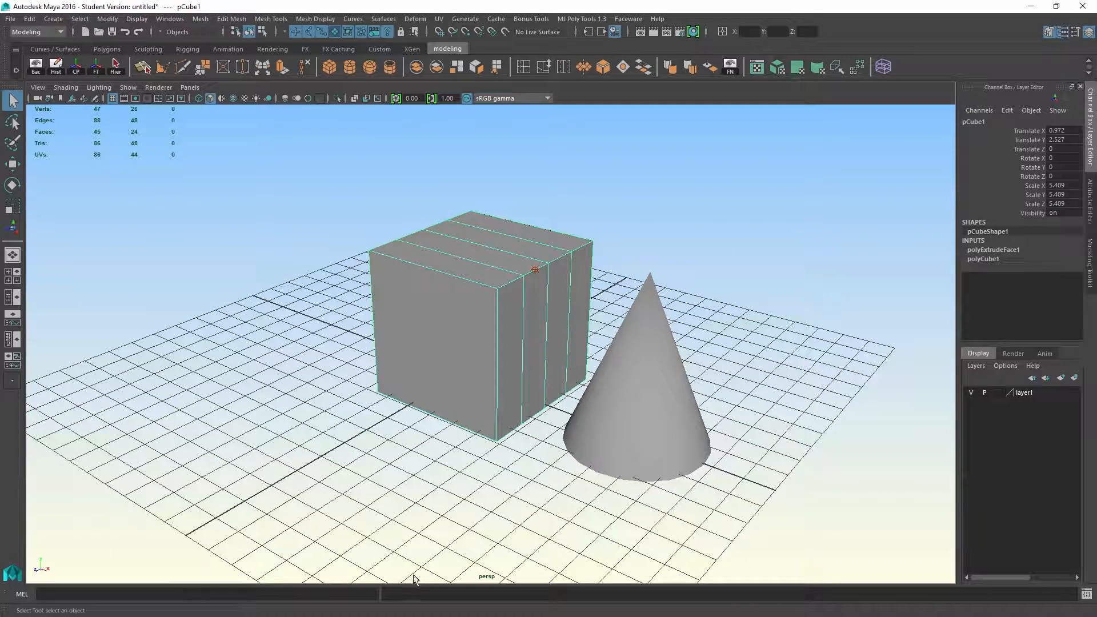
alt+drag(548, 473, 543, 502)
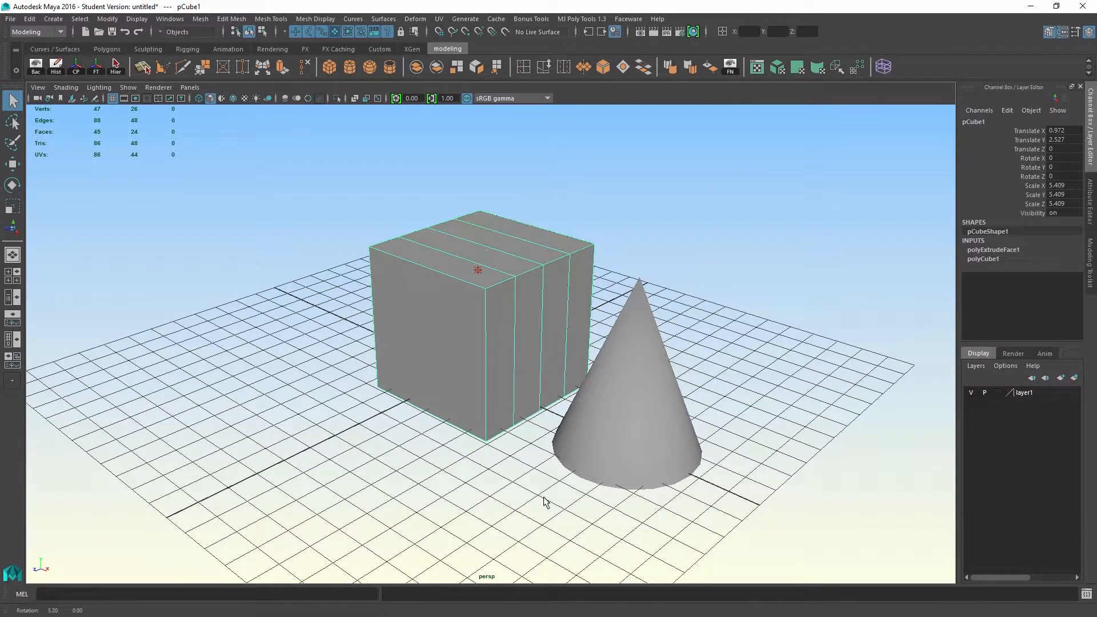
- Hide the Command Line from the interface
right_click(5, 595)
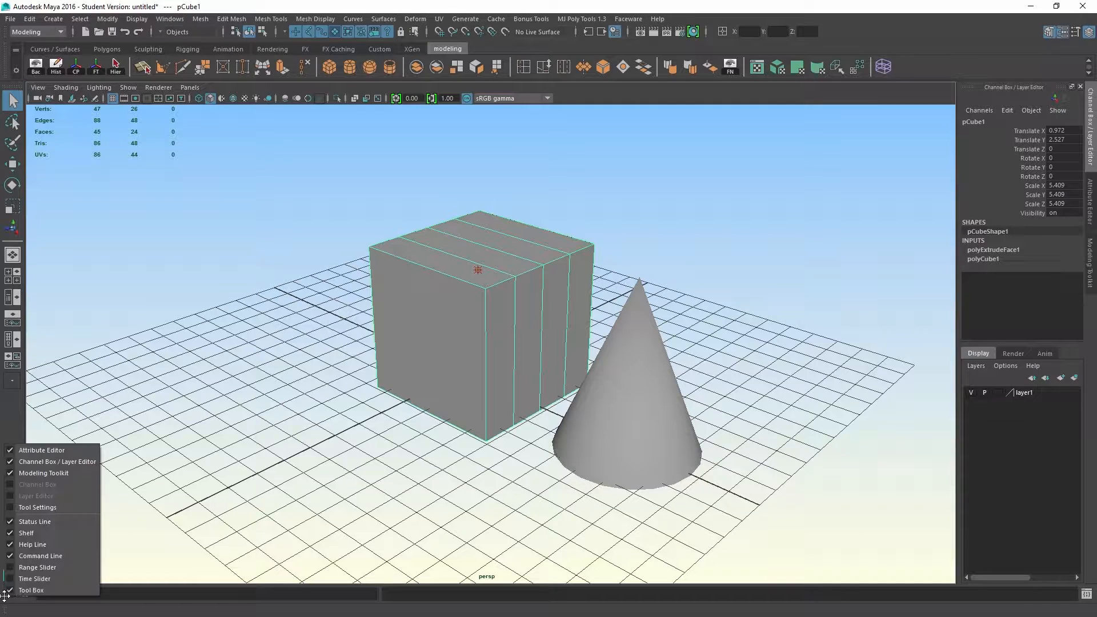
click(12, 555)
alt+drag(496, 461, 473, 448)
alt+drag(482, 449, 487, 450)
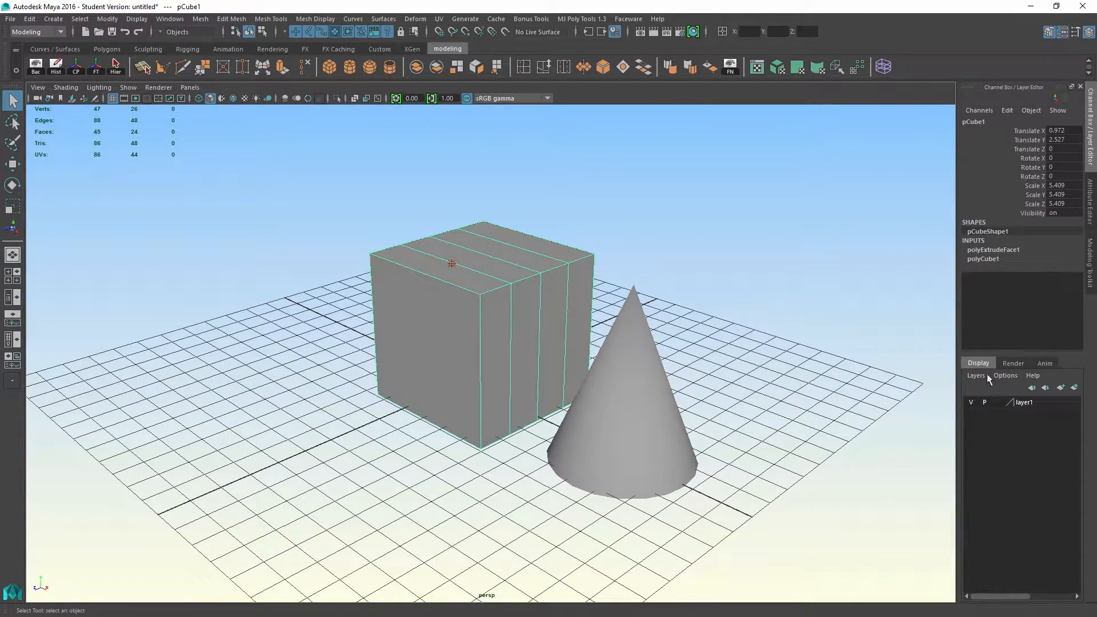
- Enlarge the Channel Box to expand the cube's polyExtrudeFace1 attributes, and restore the Layer Editor at a smaller height
drag(993, 351, 1032, 600)
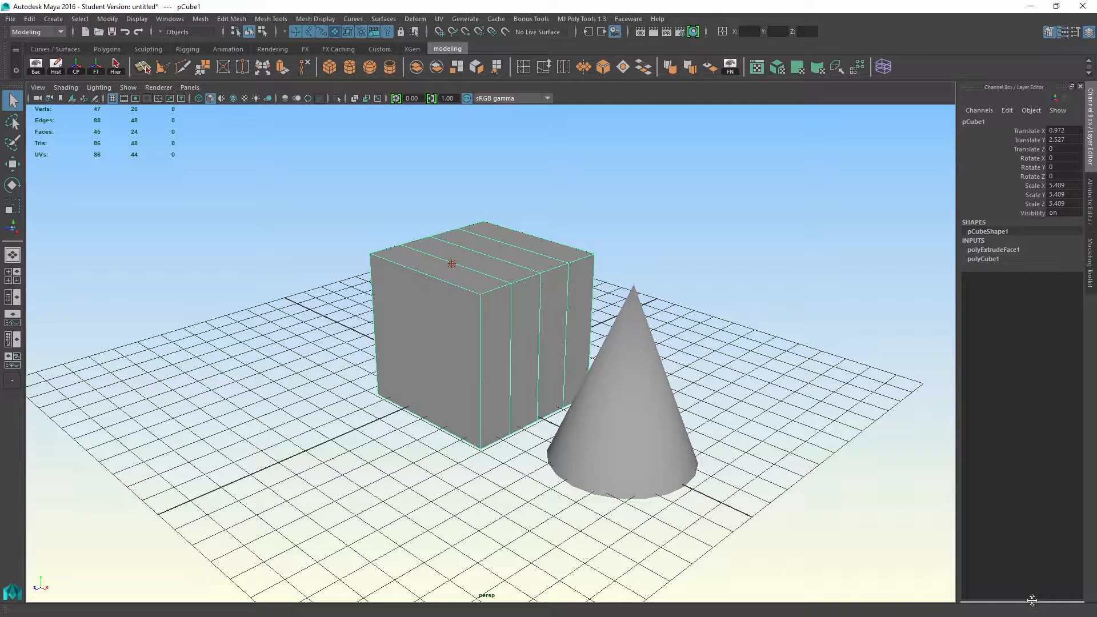
click(989, 259)
click(992, 250)
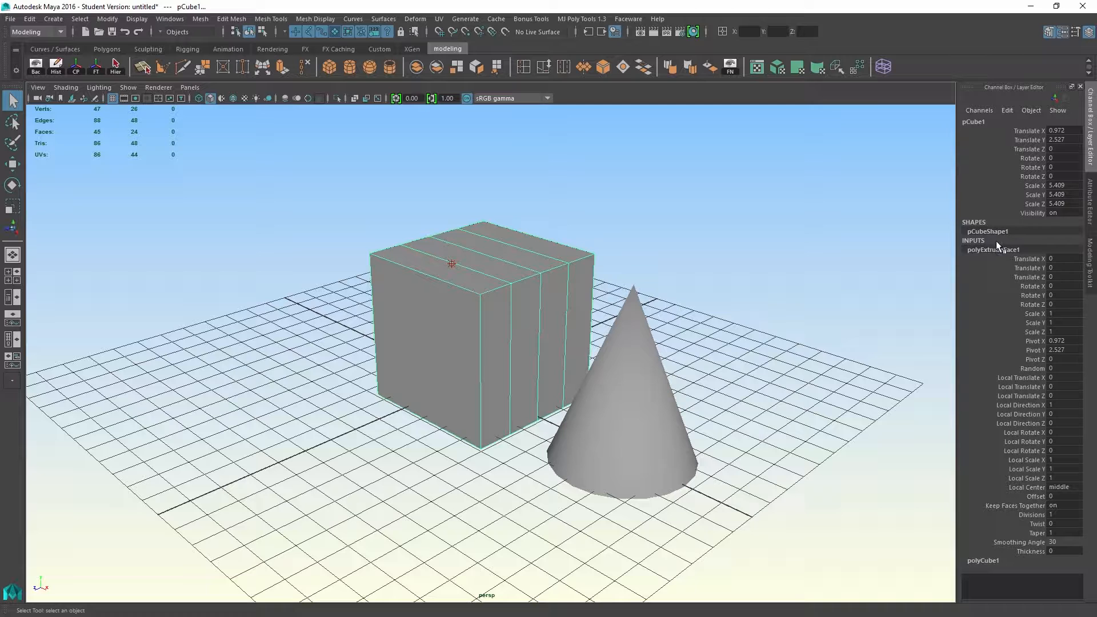
drag(1004, 599, 1011, 515)
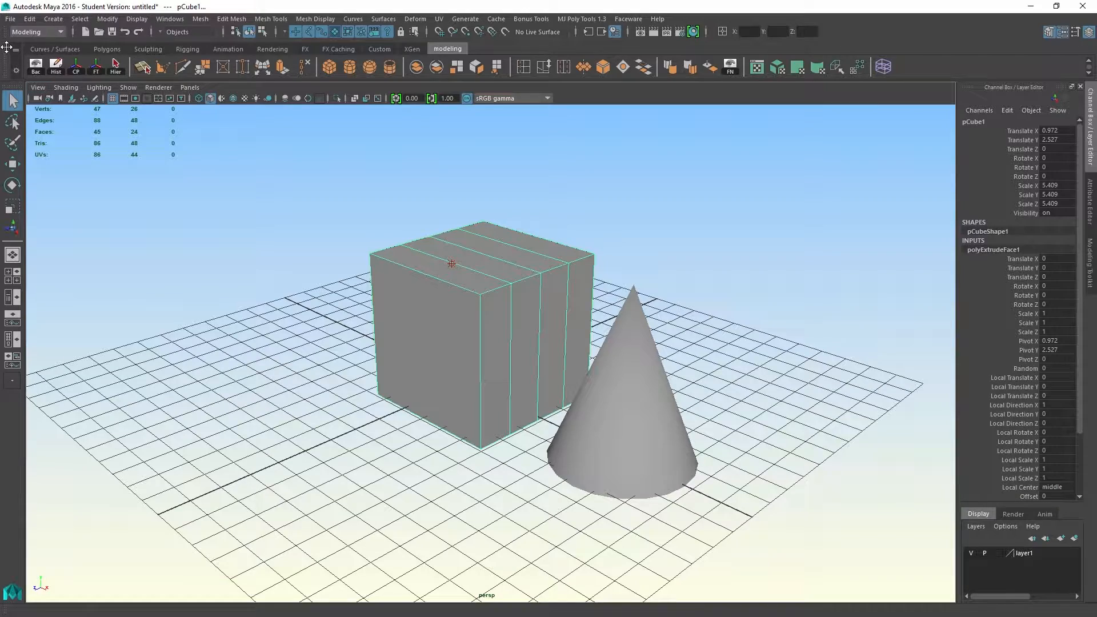
- Try the shelf docked below the viewport, hide its tabs and return it beneath the status line
drag(12, 49, 29, 612)
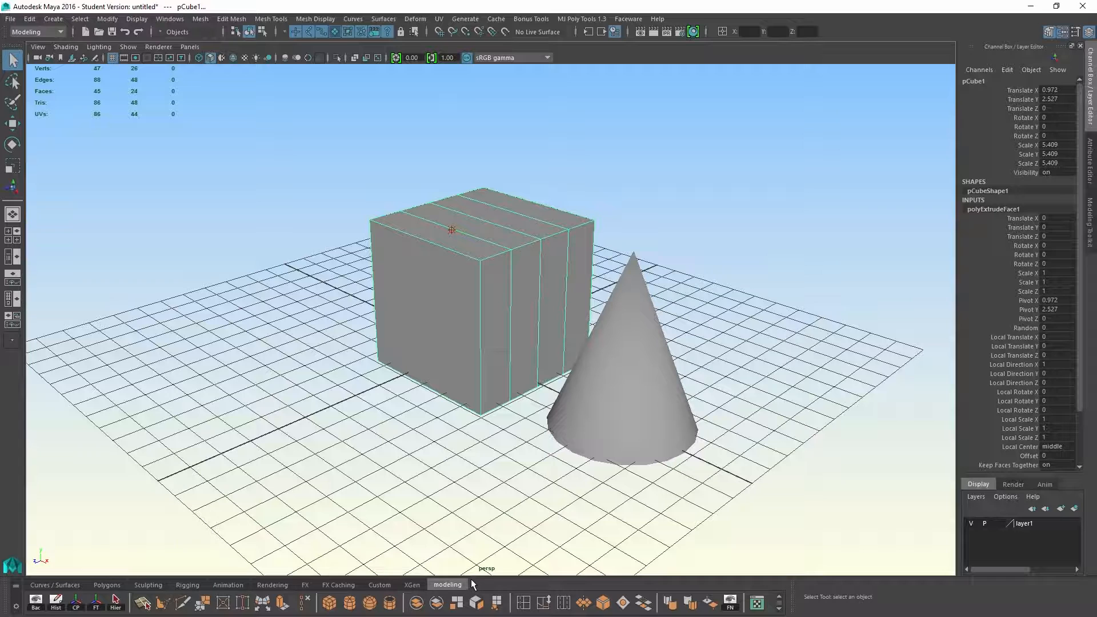
click(16, 606)
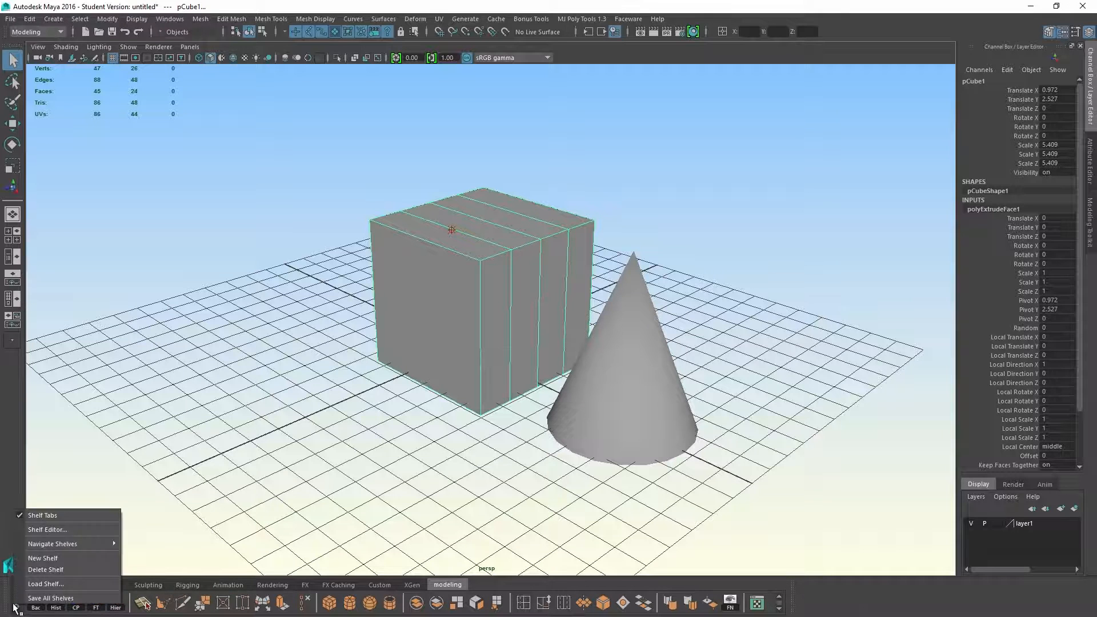
click(24, 516)
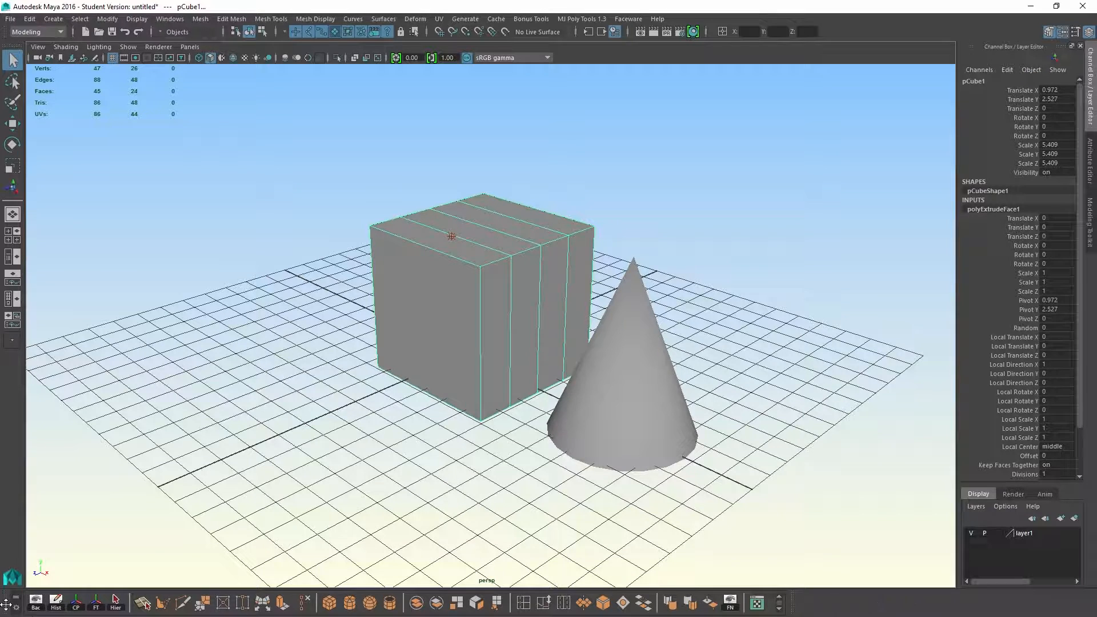
drag(10, 577, 32, 47)
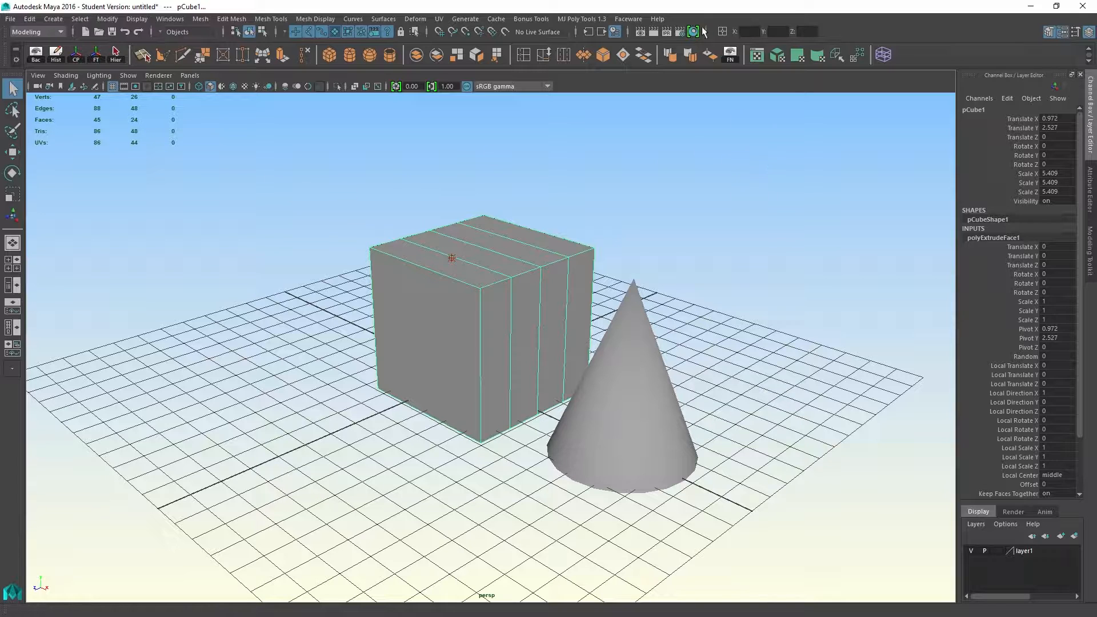
- Cycle the viewport background through black, grey and back to the blue gradient
key(alt+b)
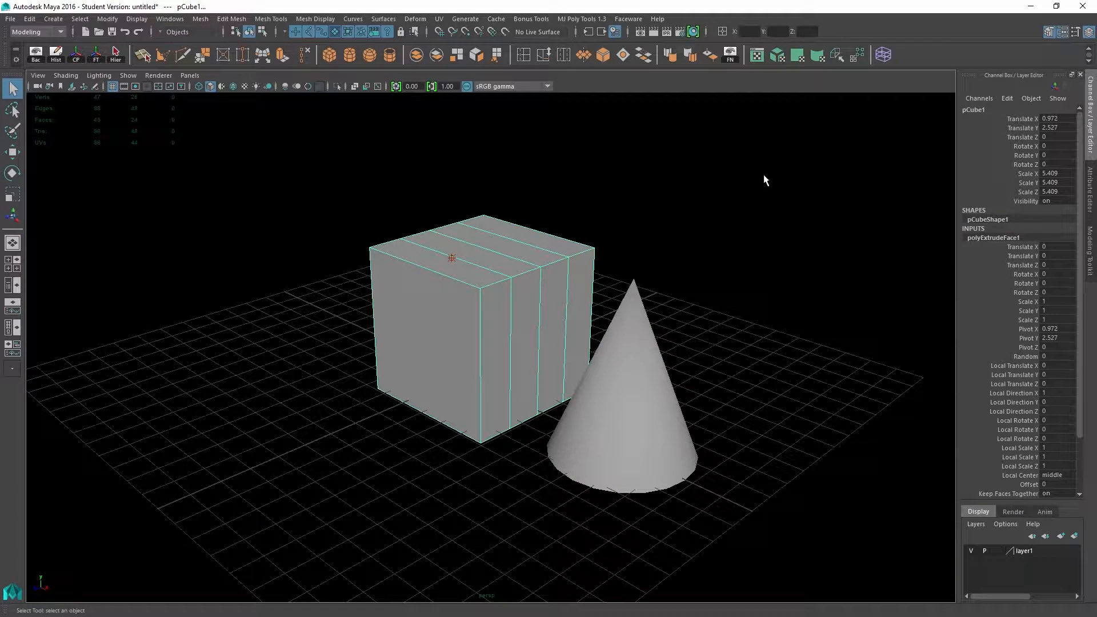
key(alt+b)
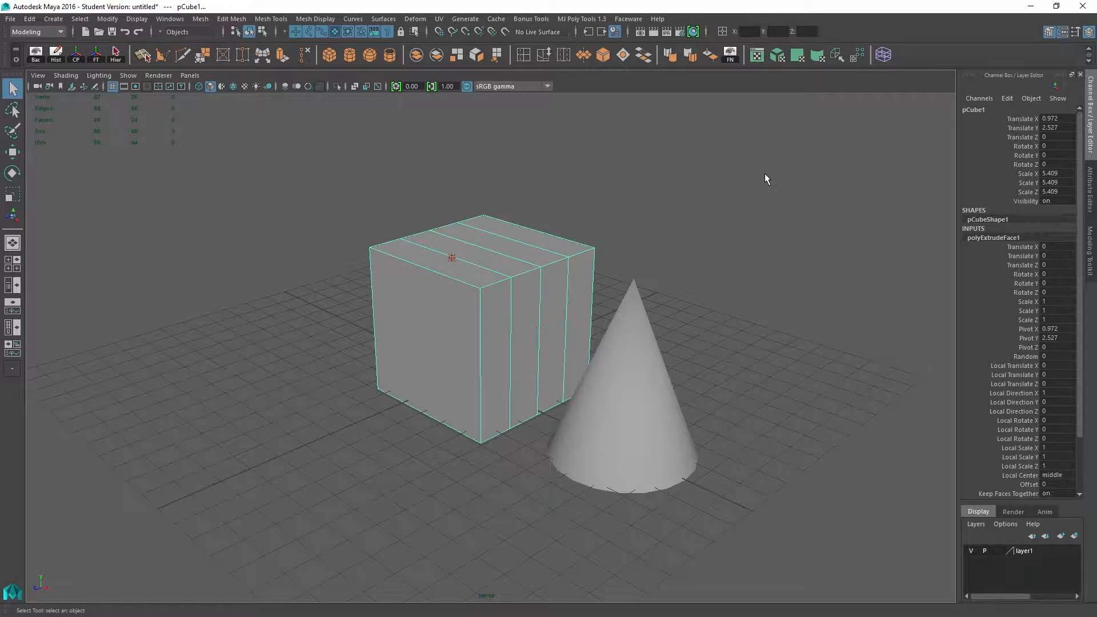
key(alt+b)
key(alt+b)
key(alt+b)
key(alt+b)
key(alt+b)
key(alt+b)
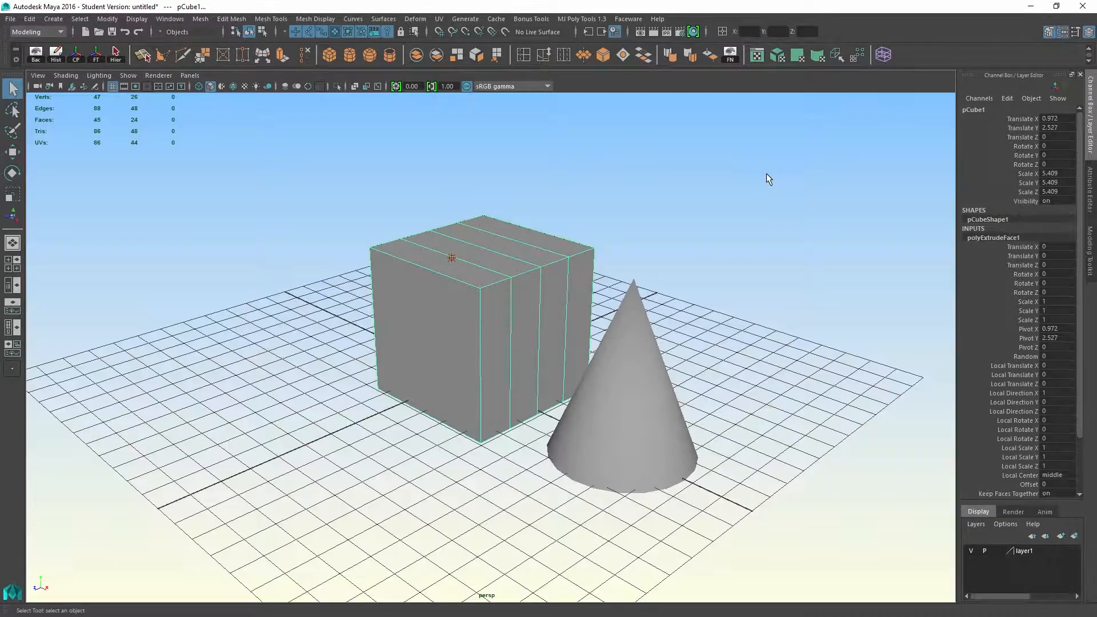
key(alt+b)
key(alt+b)
key(alt+b)
key(alt+b)
- Try darker top and bottom gradient colors for the 3D views in Color Settings, and reset them to the saved colors
click(136, 20)
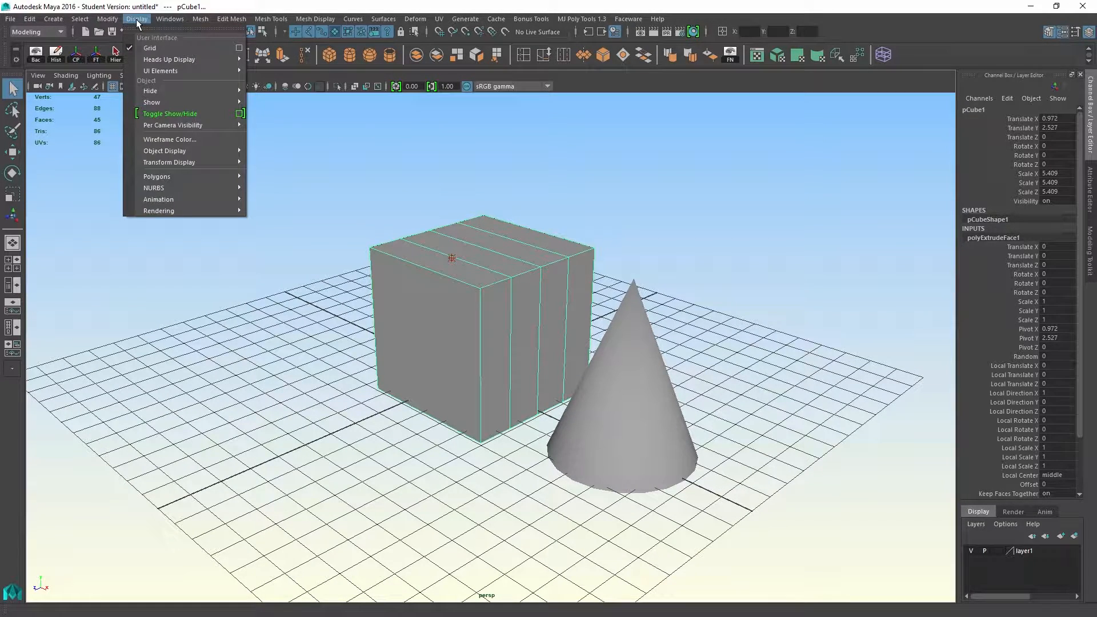
mouse_move(164, 22)
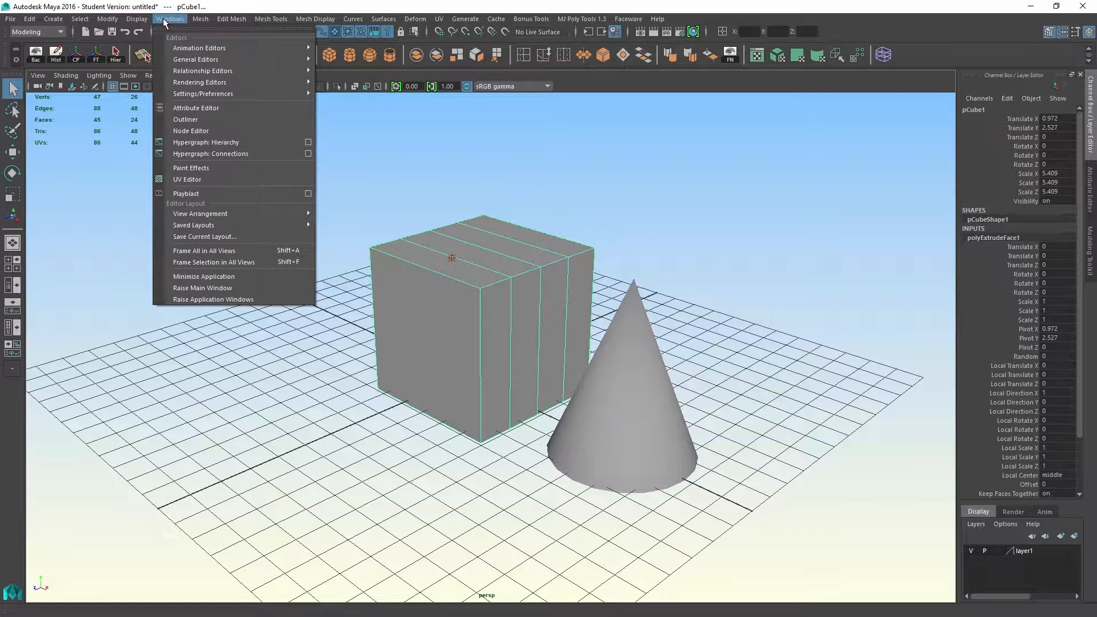
mouse_move(255, 94)
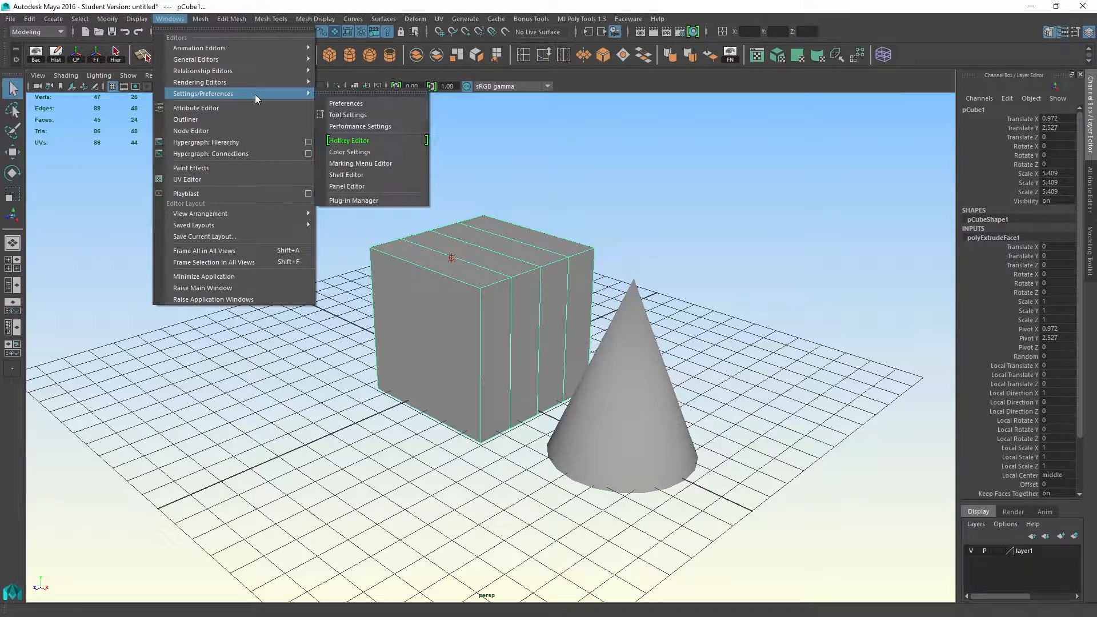
click(347, 152)
click(679, 180)
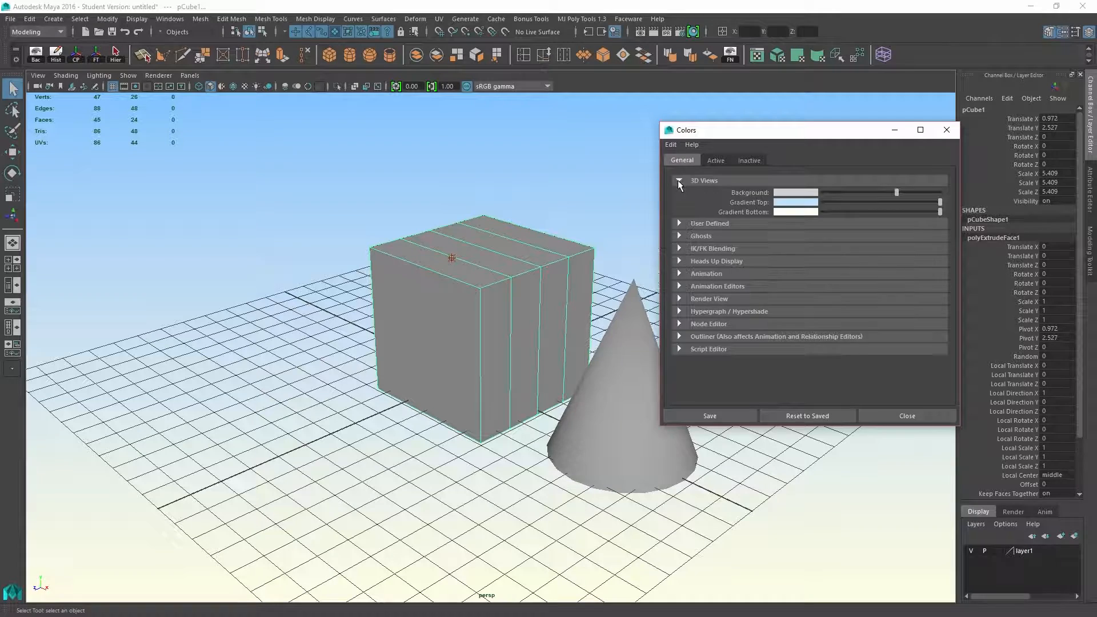
drag(937, 211, 872, 212)
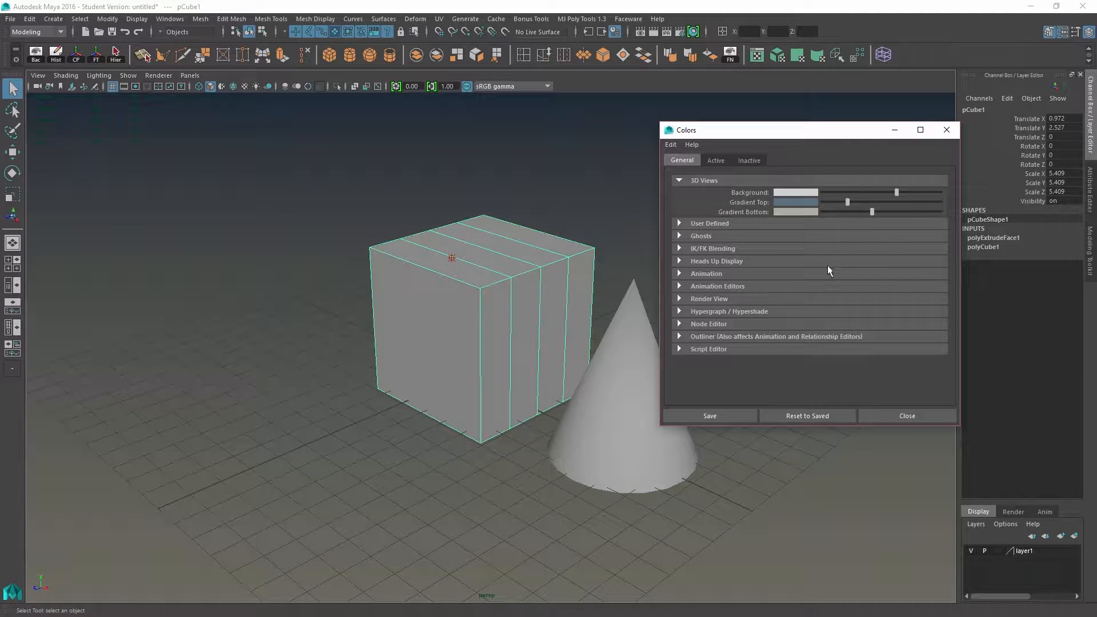
click(813, 415)
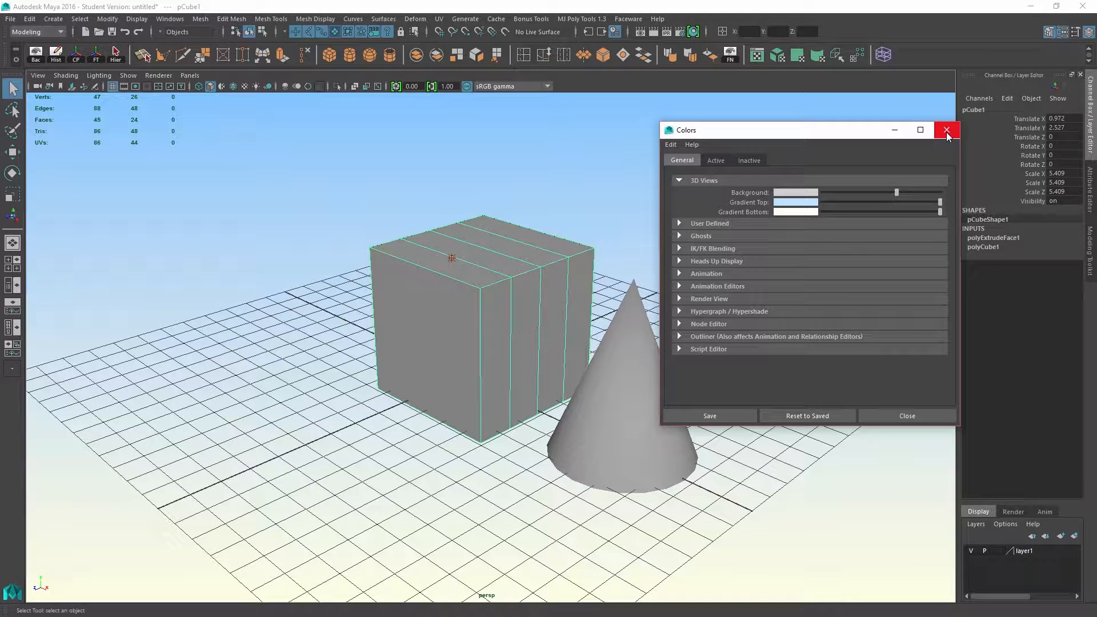
click(946, 132)
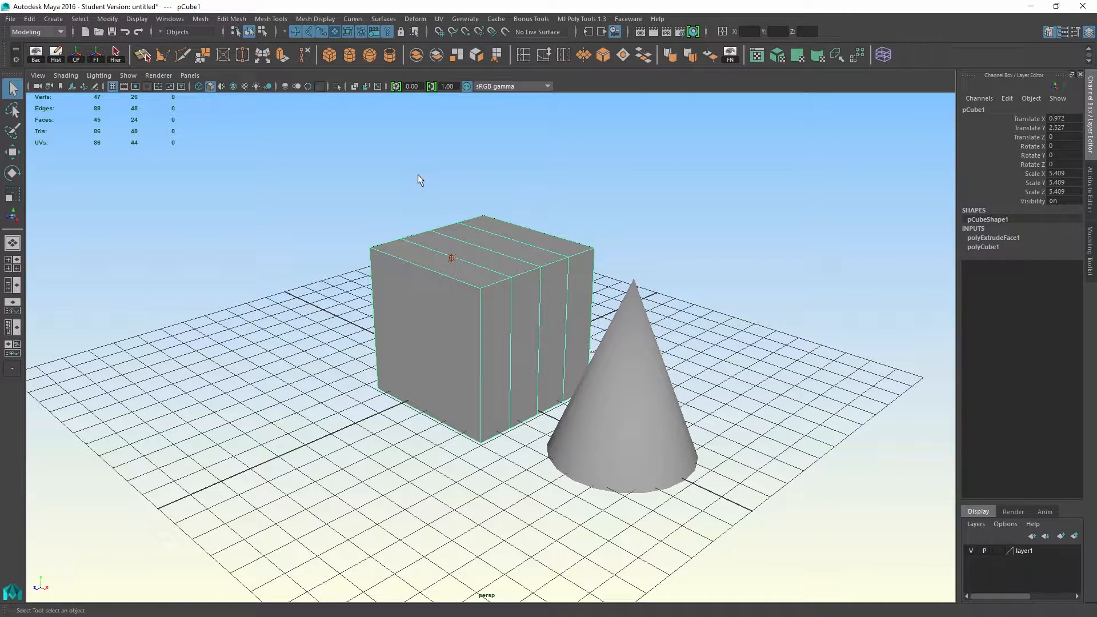
alt+drag(515, 183, 541, 199)
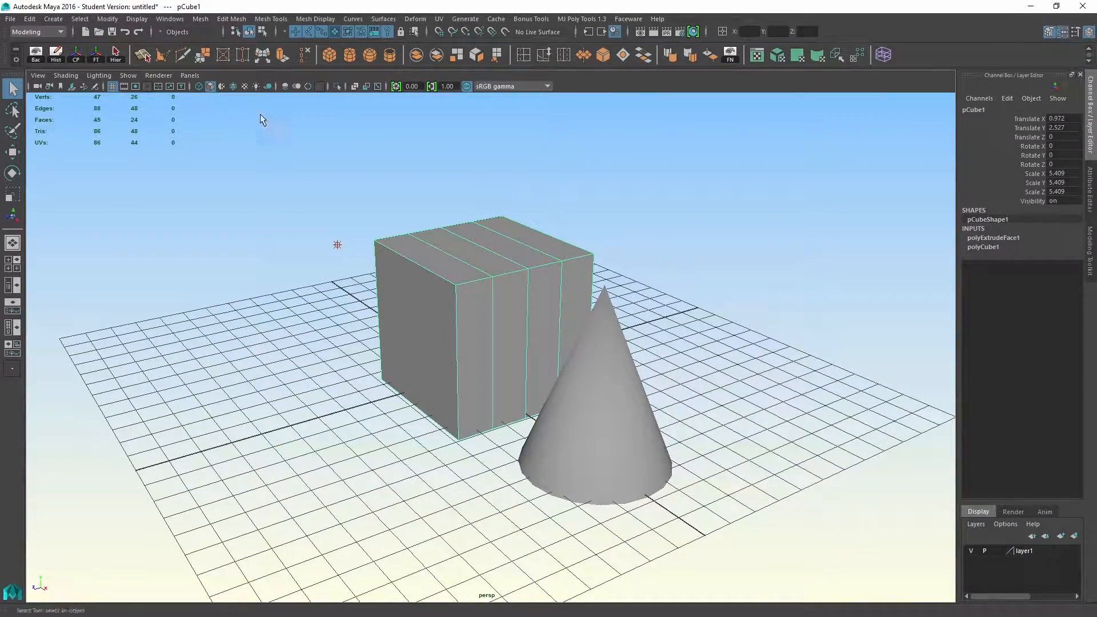
click(170, 20)
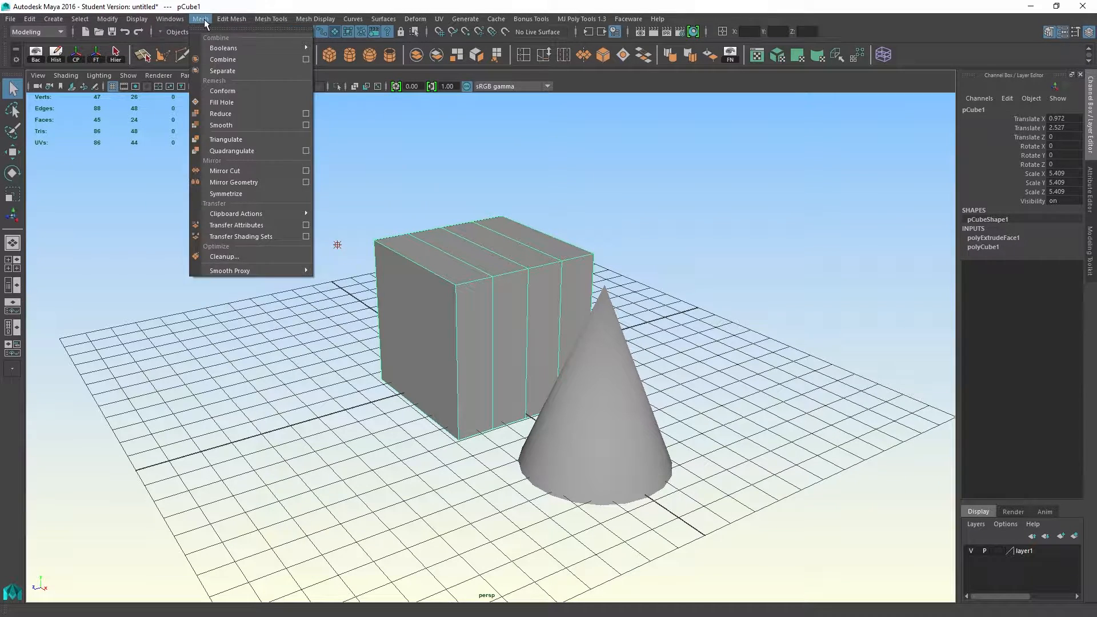
click(274, 19)
click(273, 18)
mouse_move(238, 19)
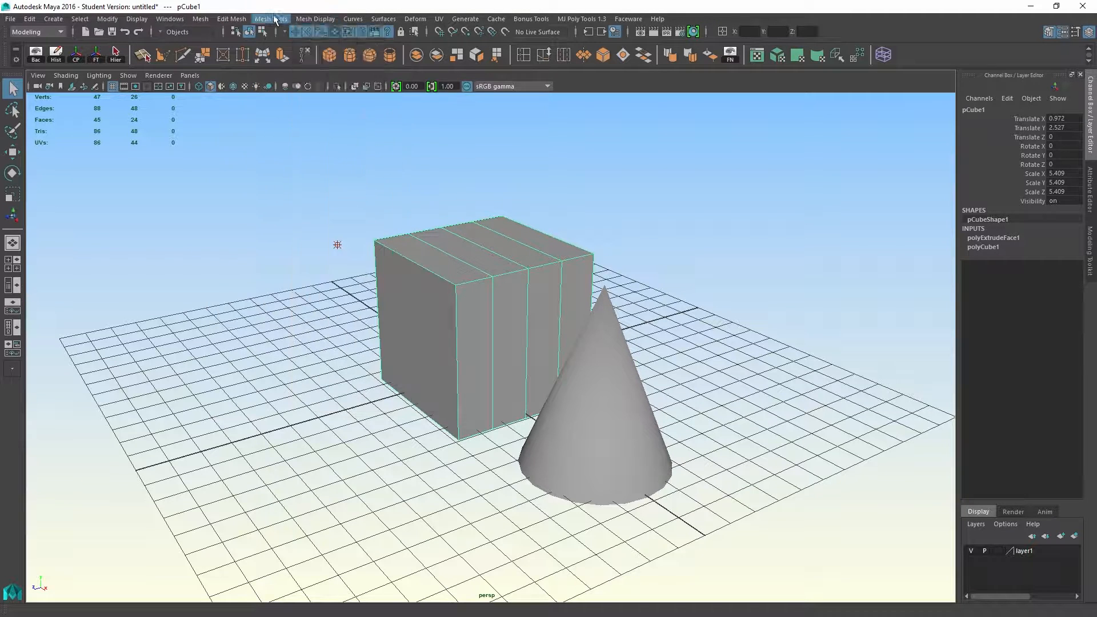
click(255, 19)
mouse_move(287, 186)
alt+mouse_down()
mouse_move(297, 192)
mouse_move(276, 183)
mouse_move(289, 192)
mouse_move(345, 181)
mouse_move(263, 187)
mouse_move(275, 183)
alt+mouse_up()
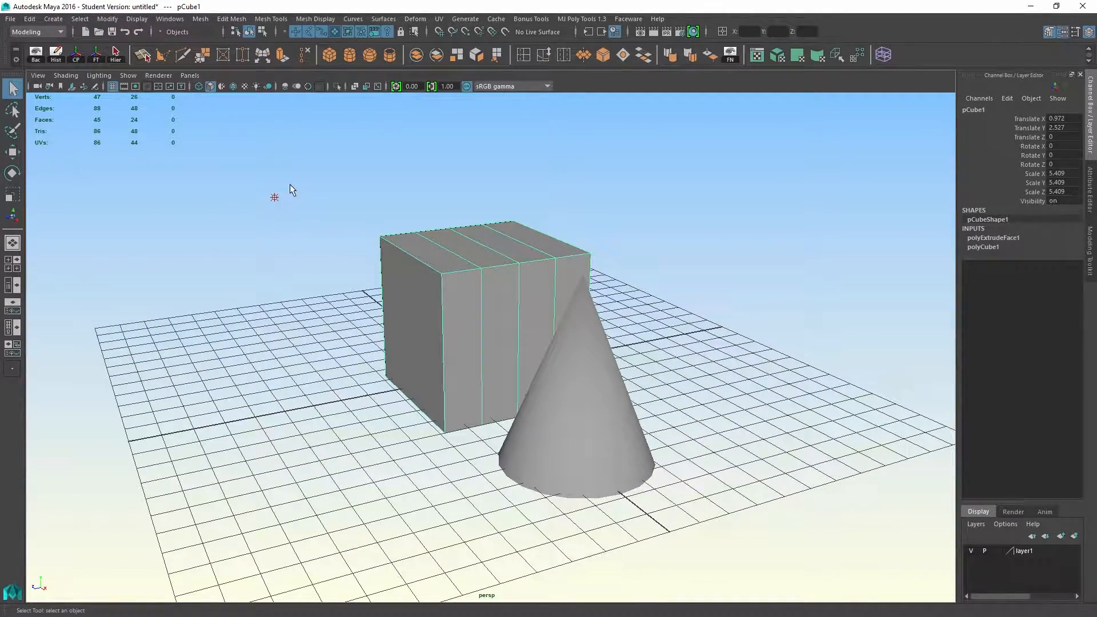